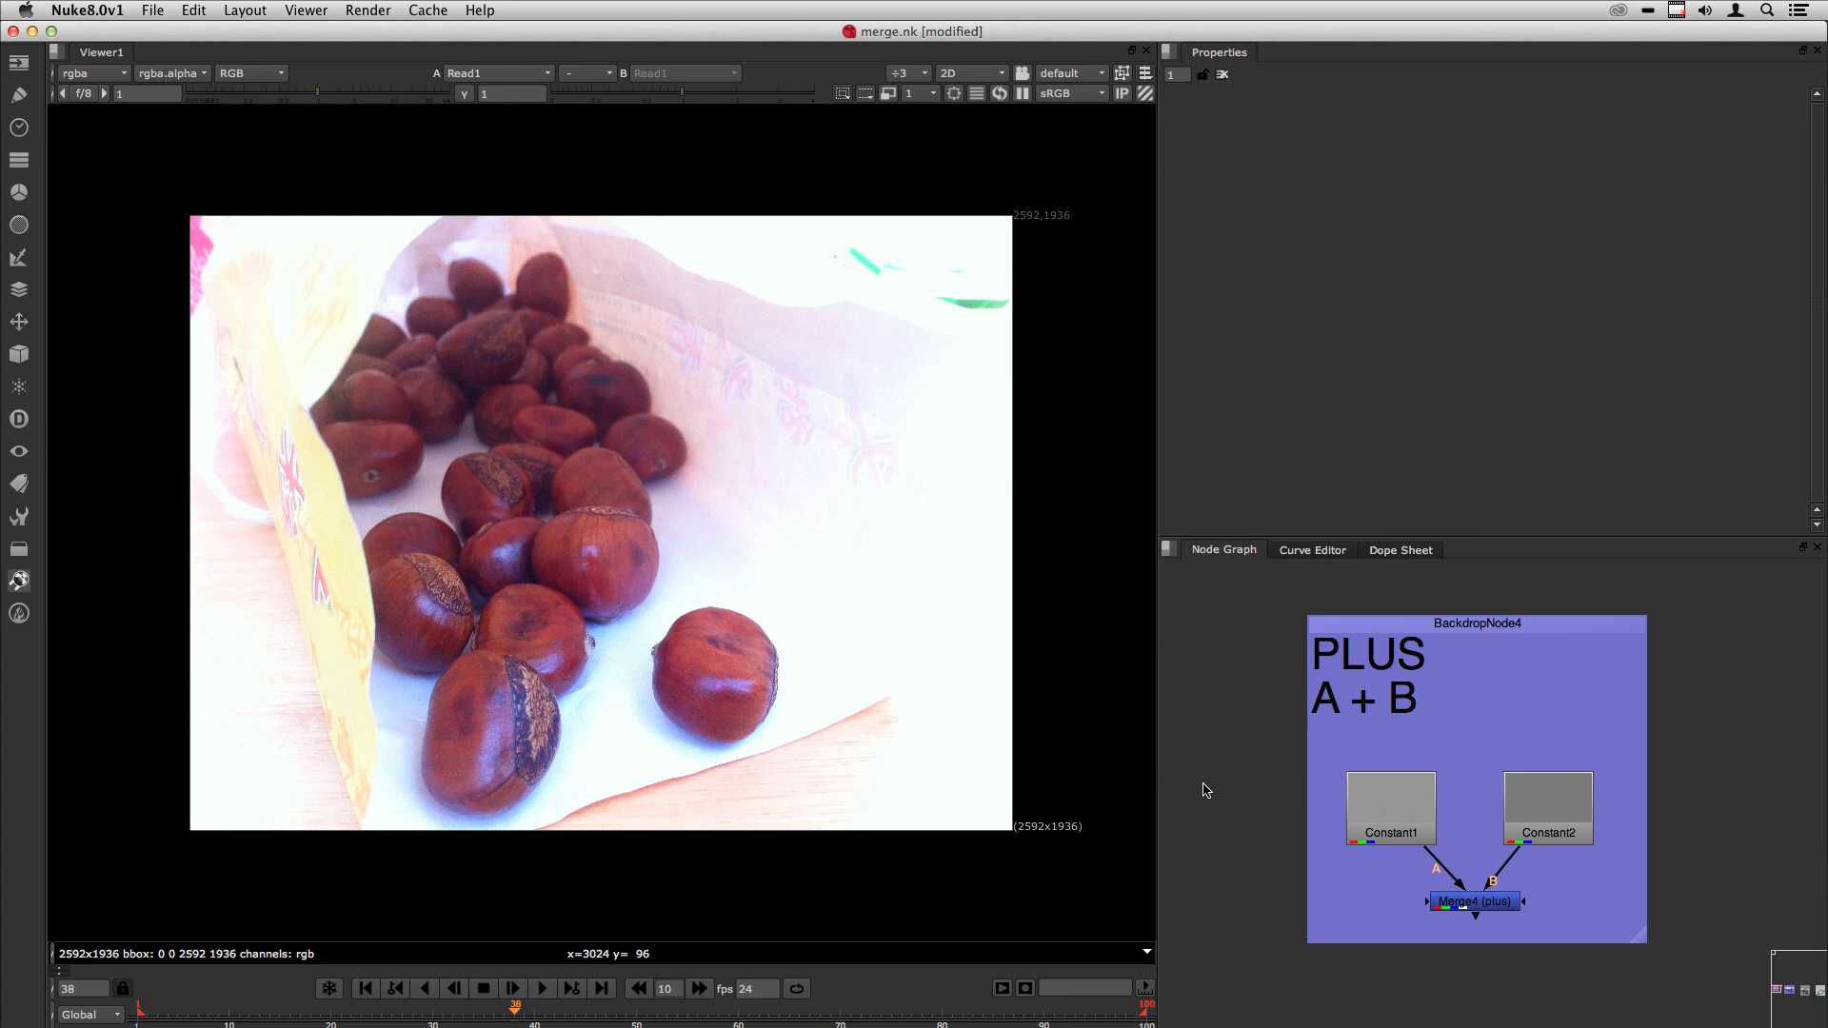
Step: Open the properties of the Merge4 (plus) node and read the formula of its plus operation
{"action": "left_click", "coordinate": [1449, 907]}
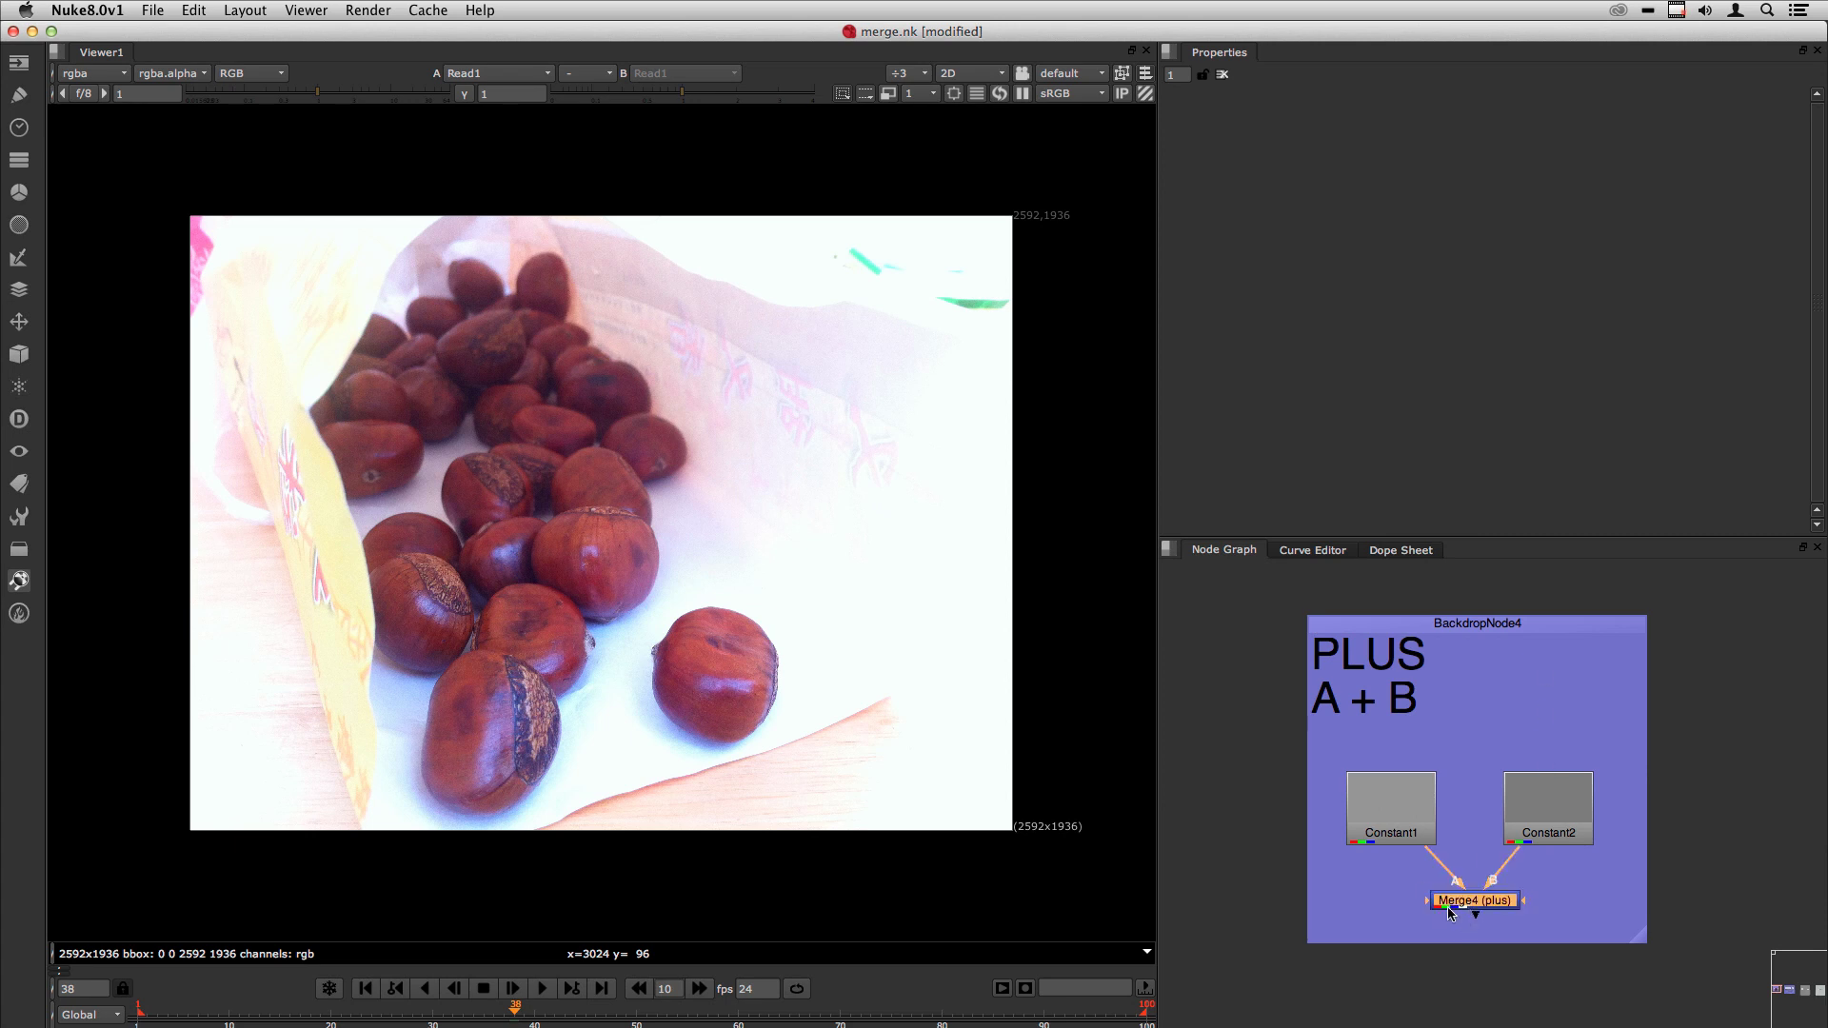
{"action": "double_click", "coordinate": [1448, 911]}
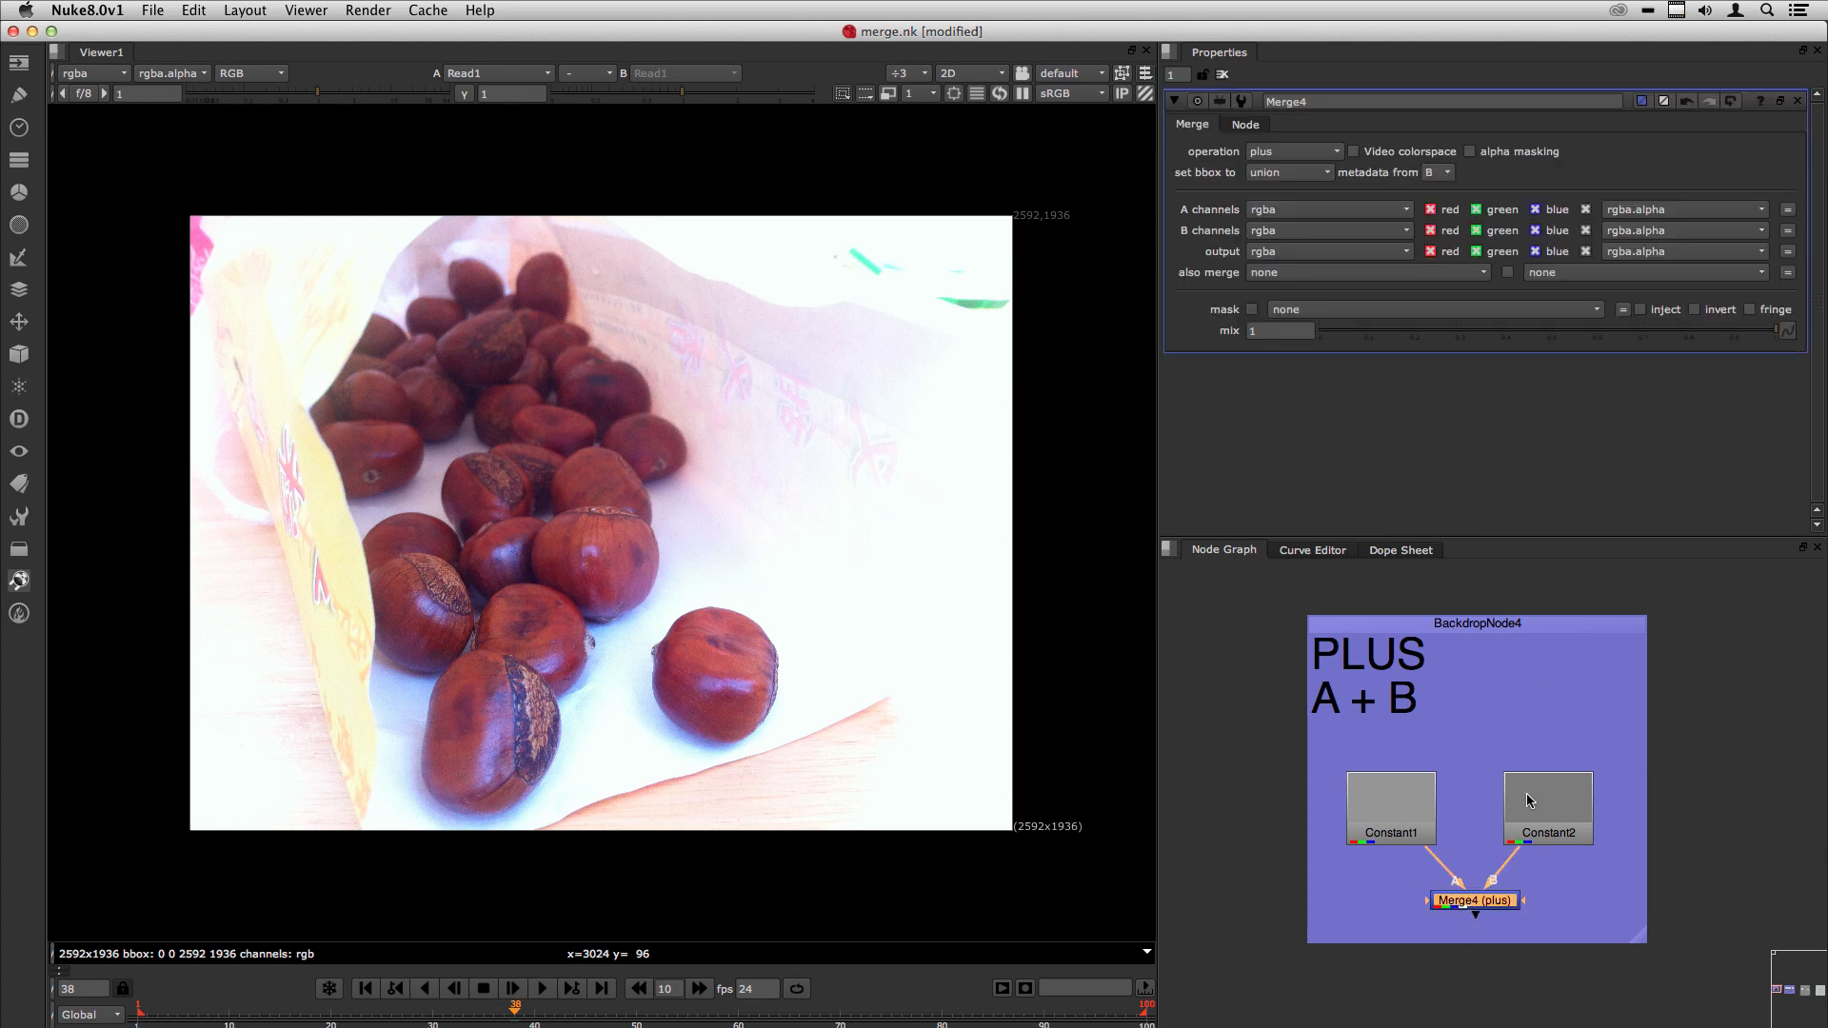
{"action": "left_click", "coordinate": [1269, 154]}
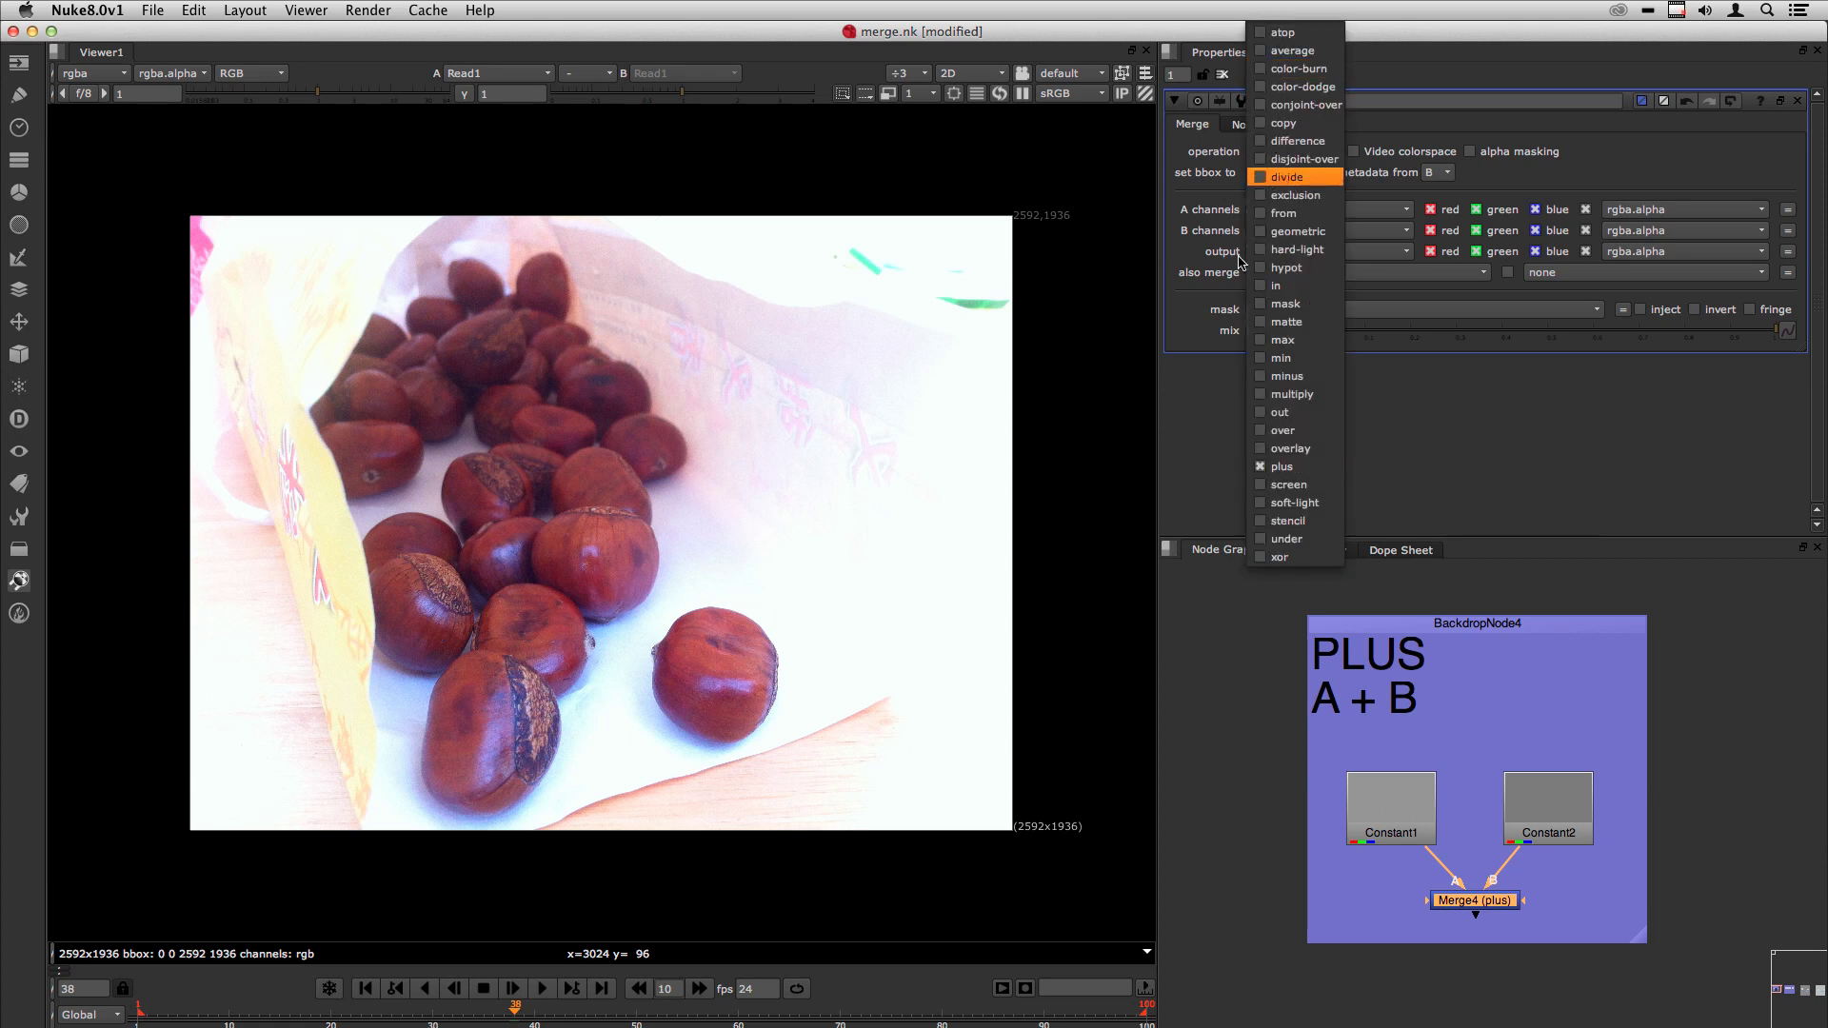
{"action": "left_click", "coordinate": [1225, 466]}
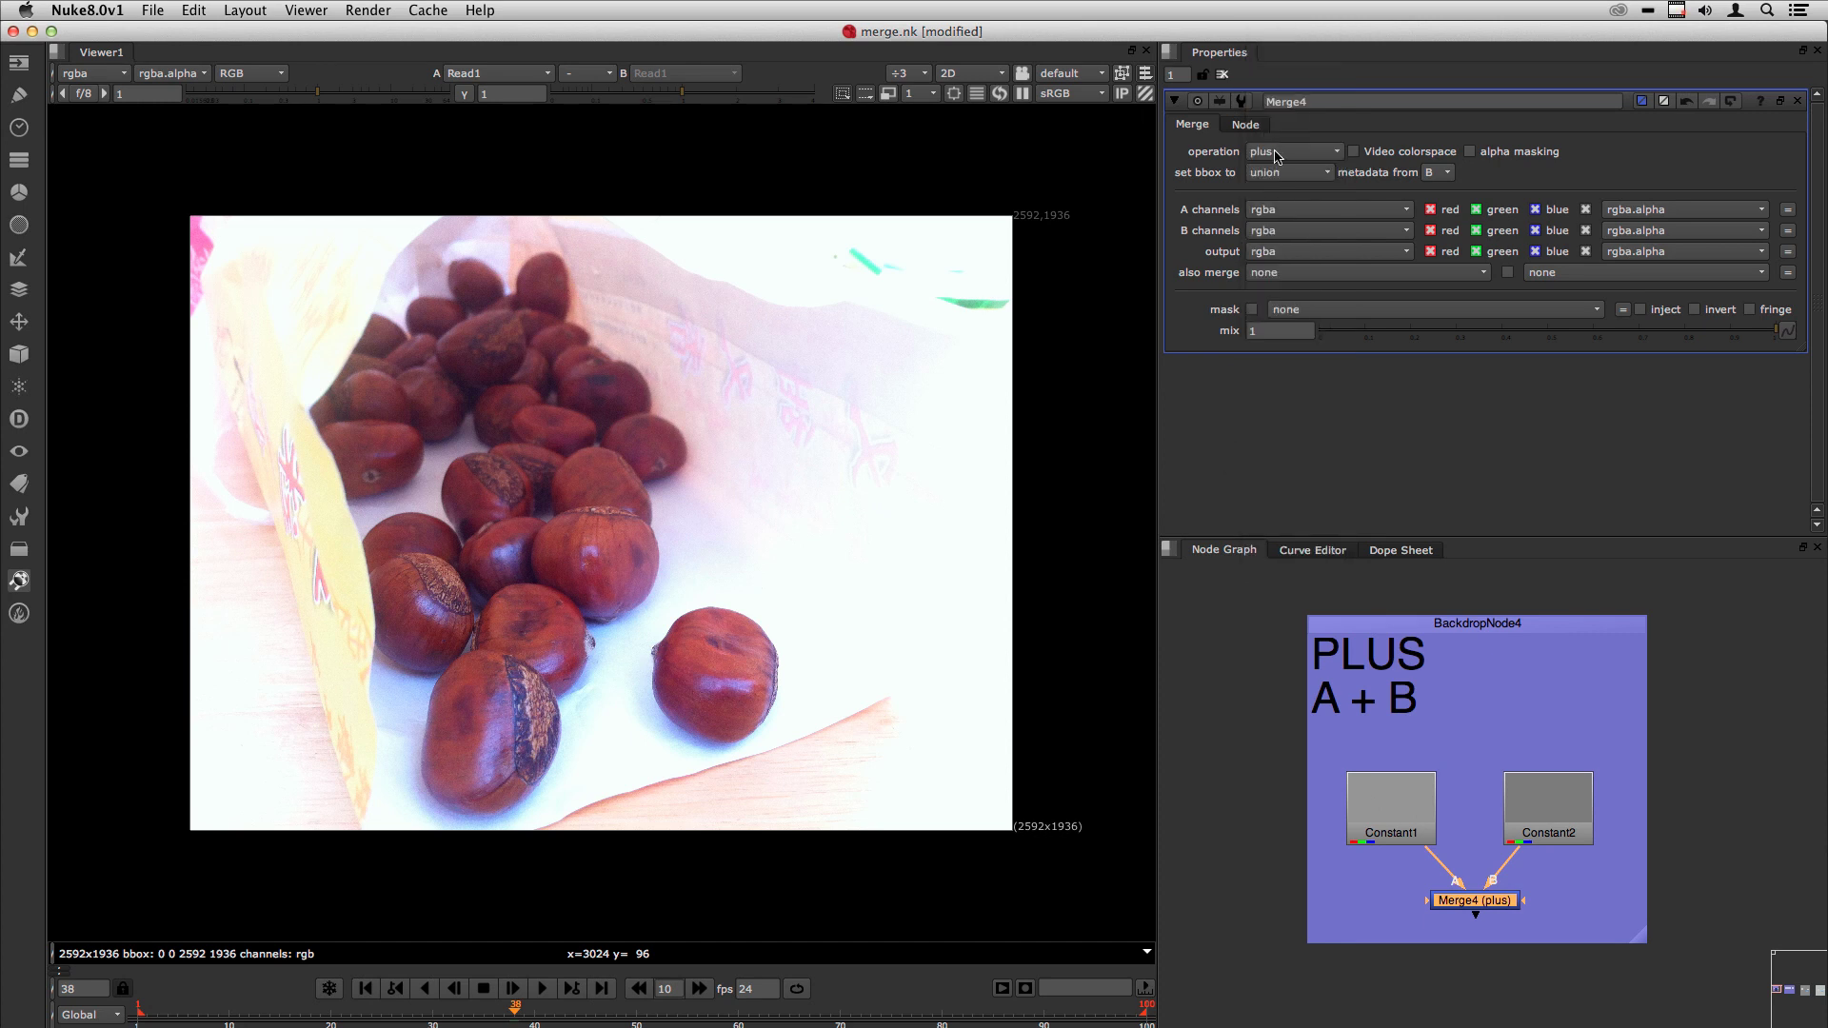
{"action": "mouse_move", "coordinate": [1276, 157]}
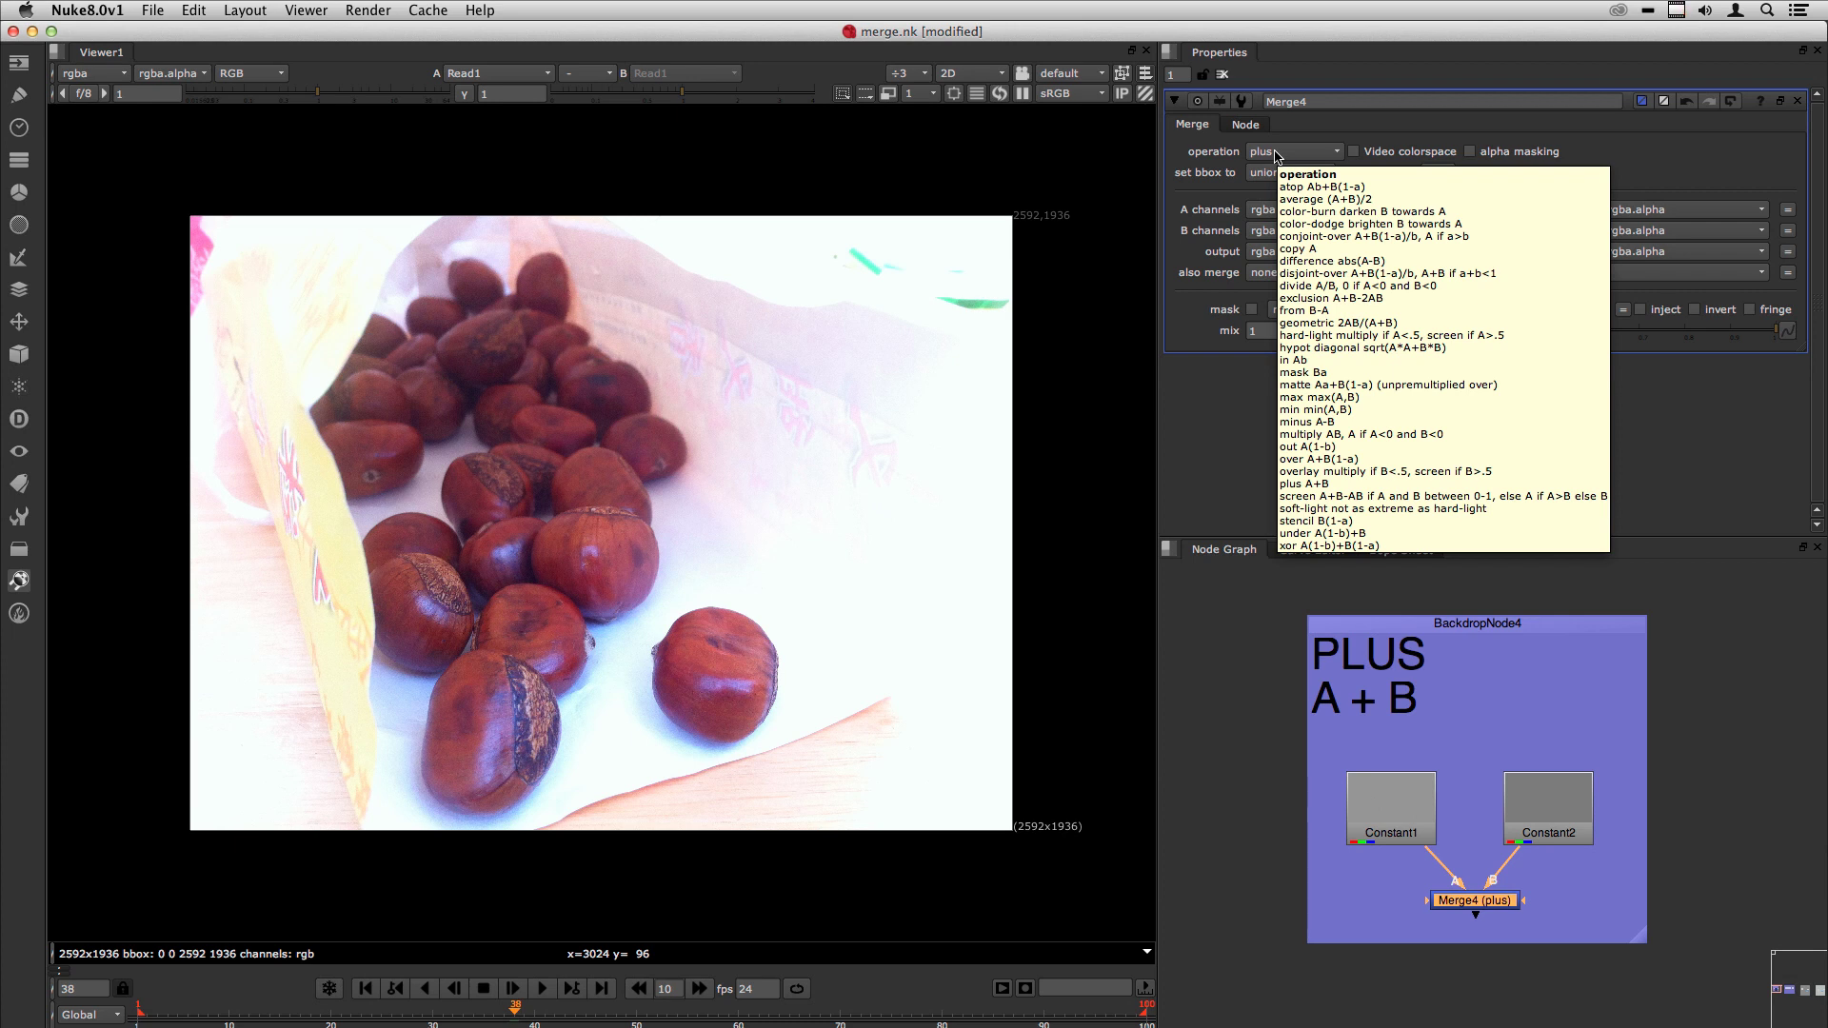
{"action": "left_click", "coordinate": [1452, 729]}
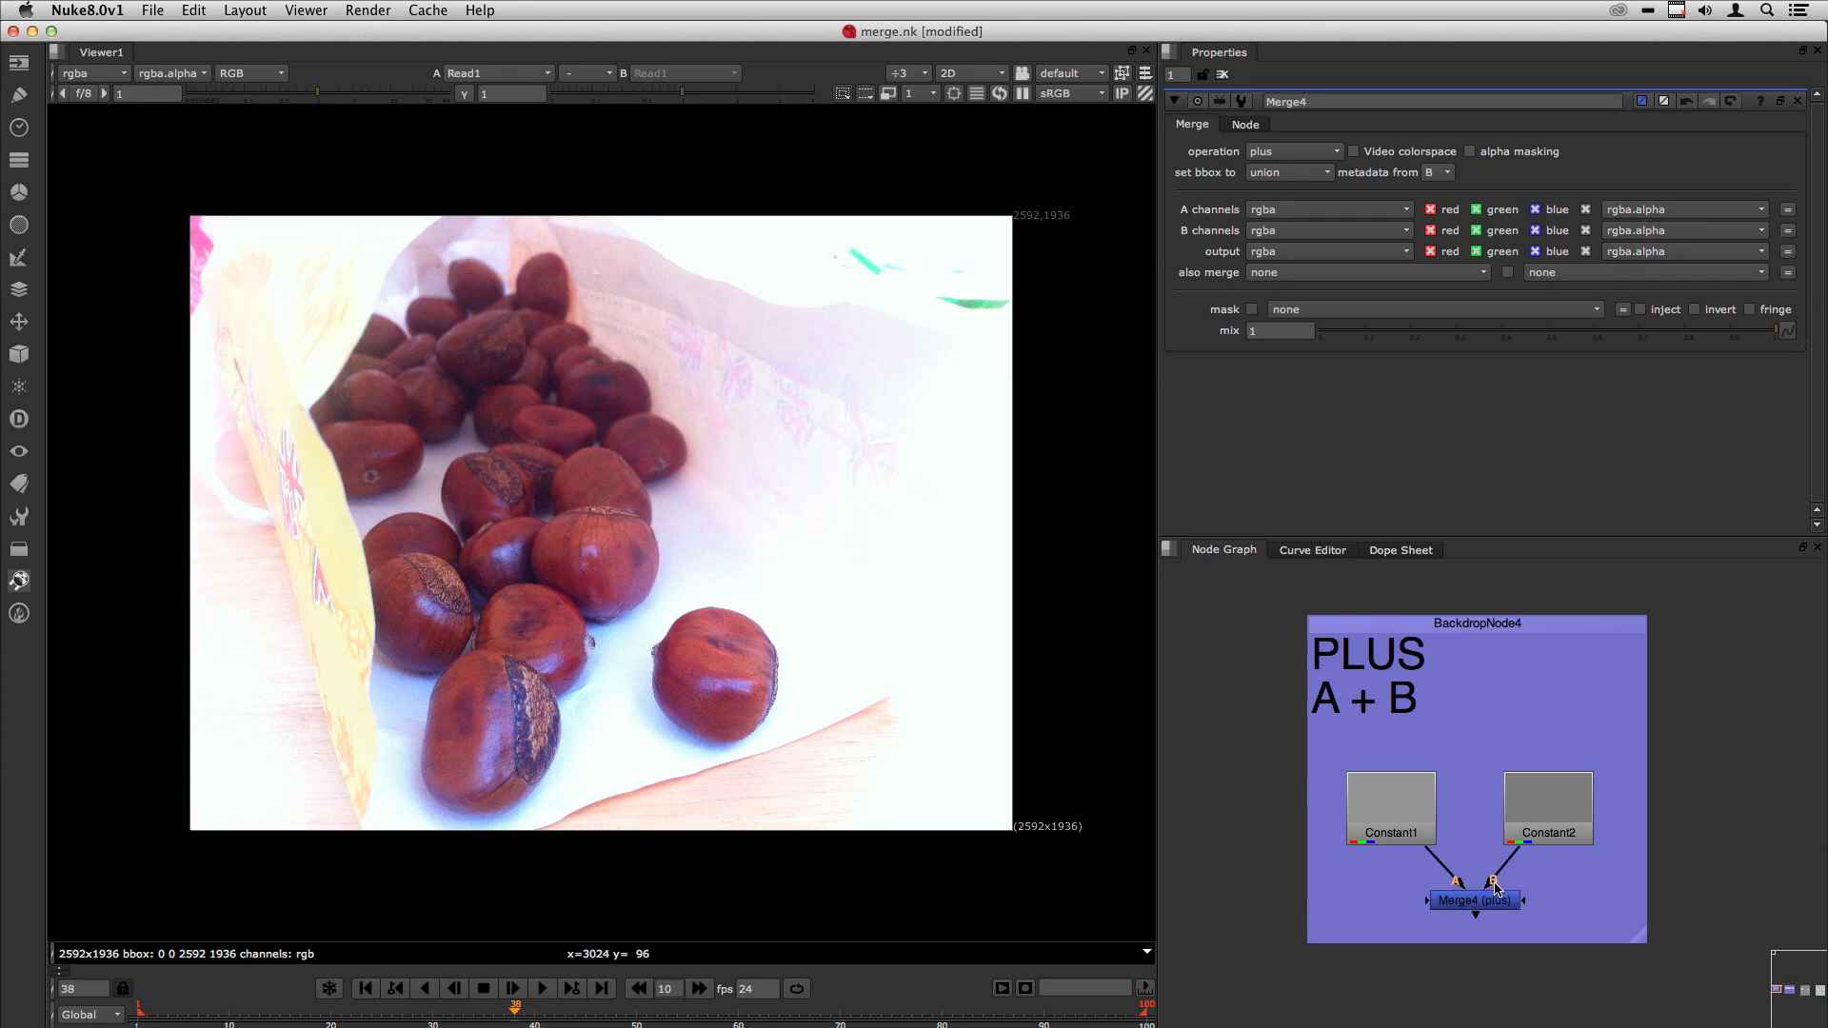
Step: View Constant1 and Constant2 separately in the viewer and compare them with the output of Merge4 (plus)
{"action": "key", "text": "1"}
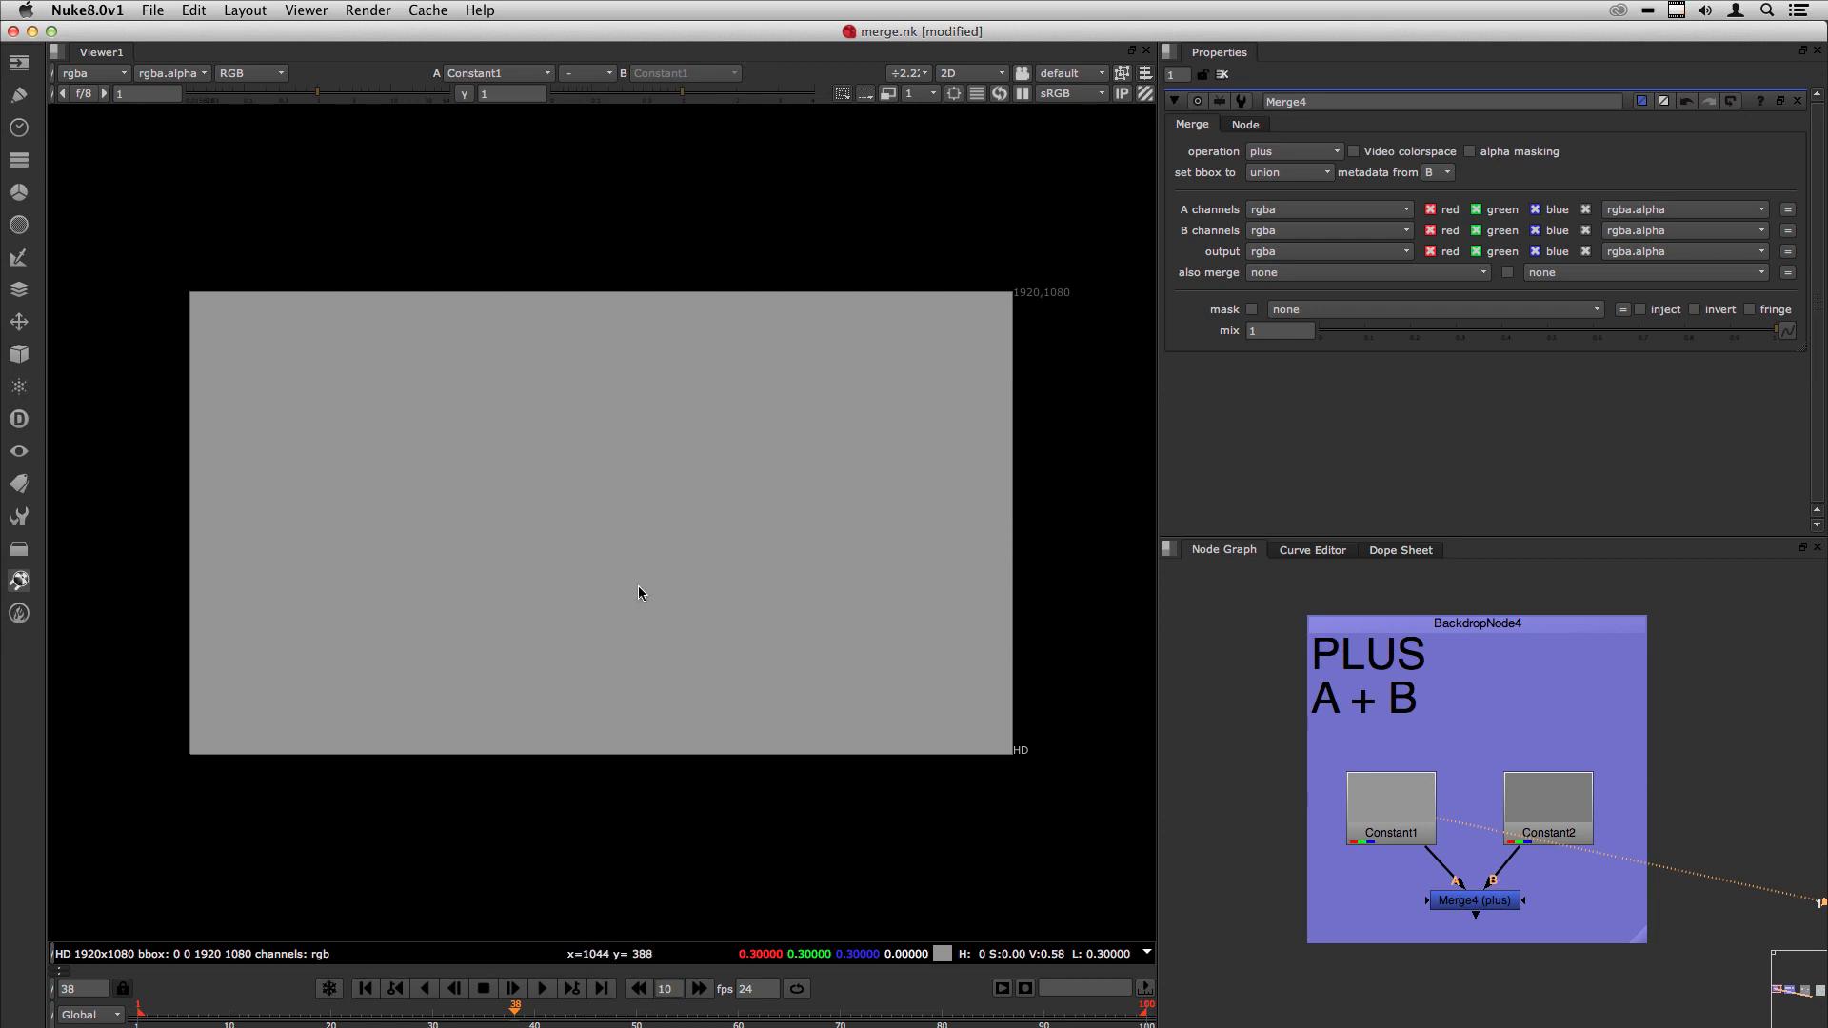
{"action": "left_click_drag", "start_coordinate": [1537, 812], "coordinate": [1542, 816]}
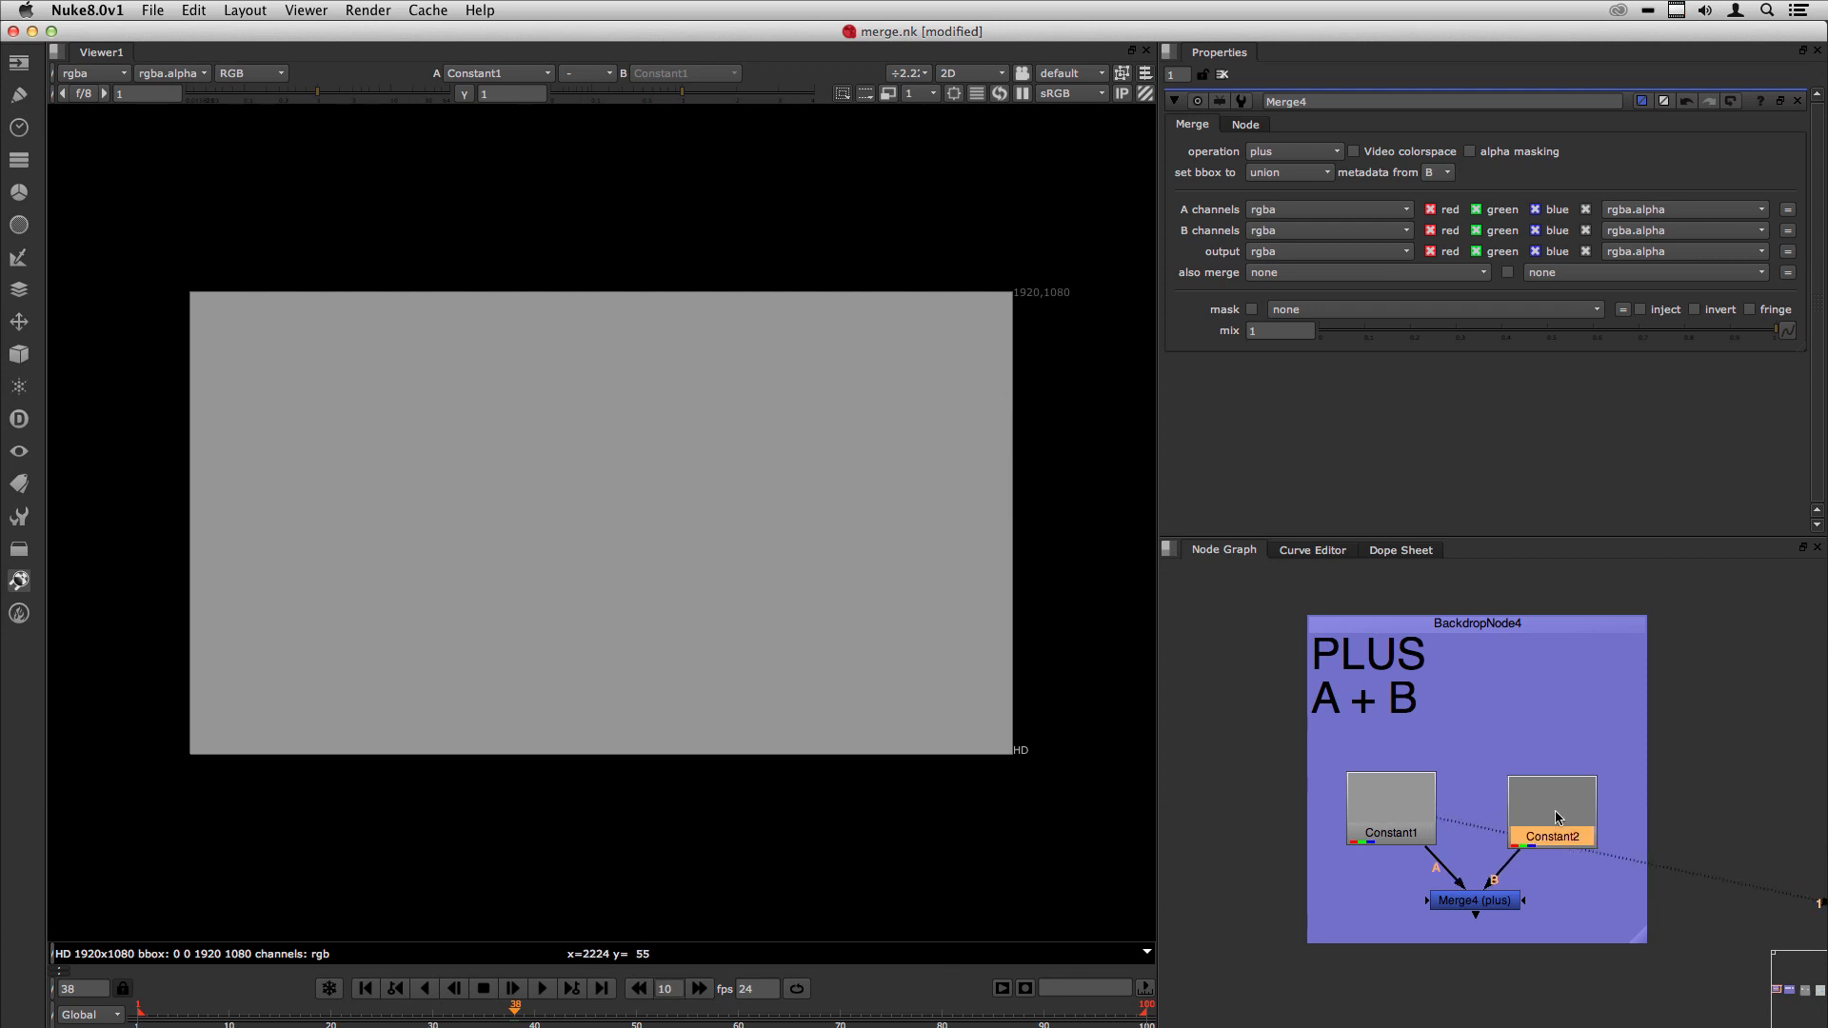
{"action": "key", "text": "2"}
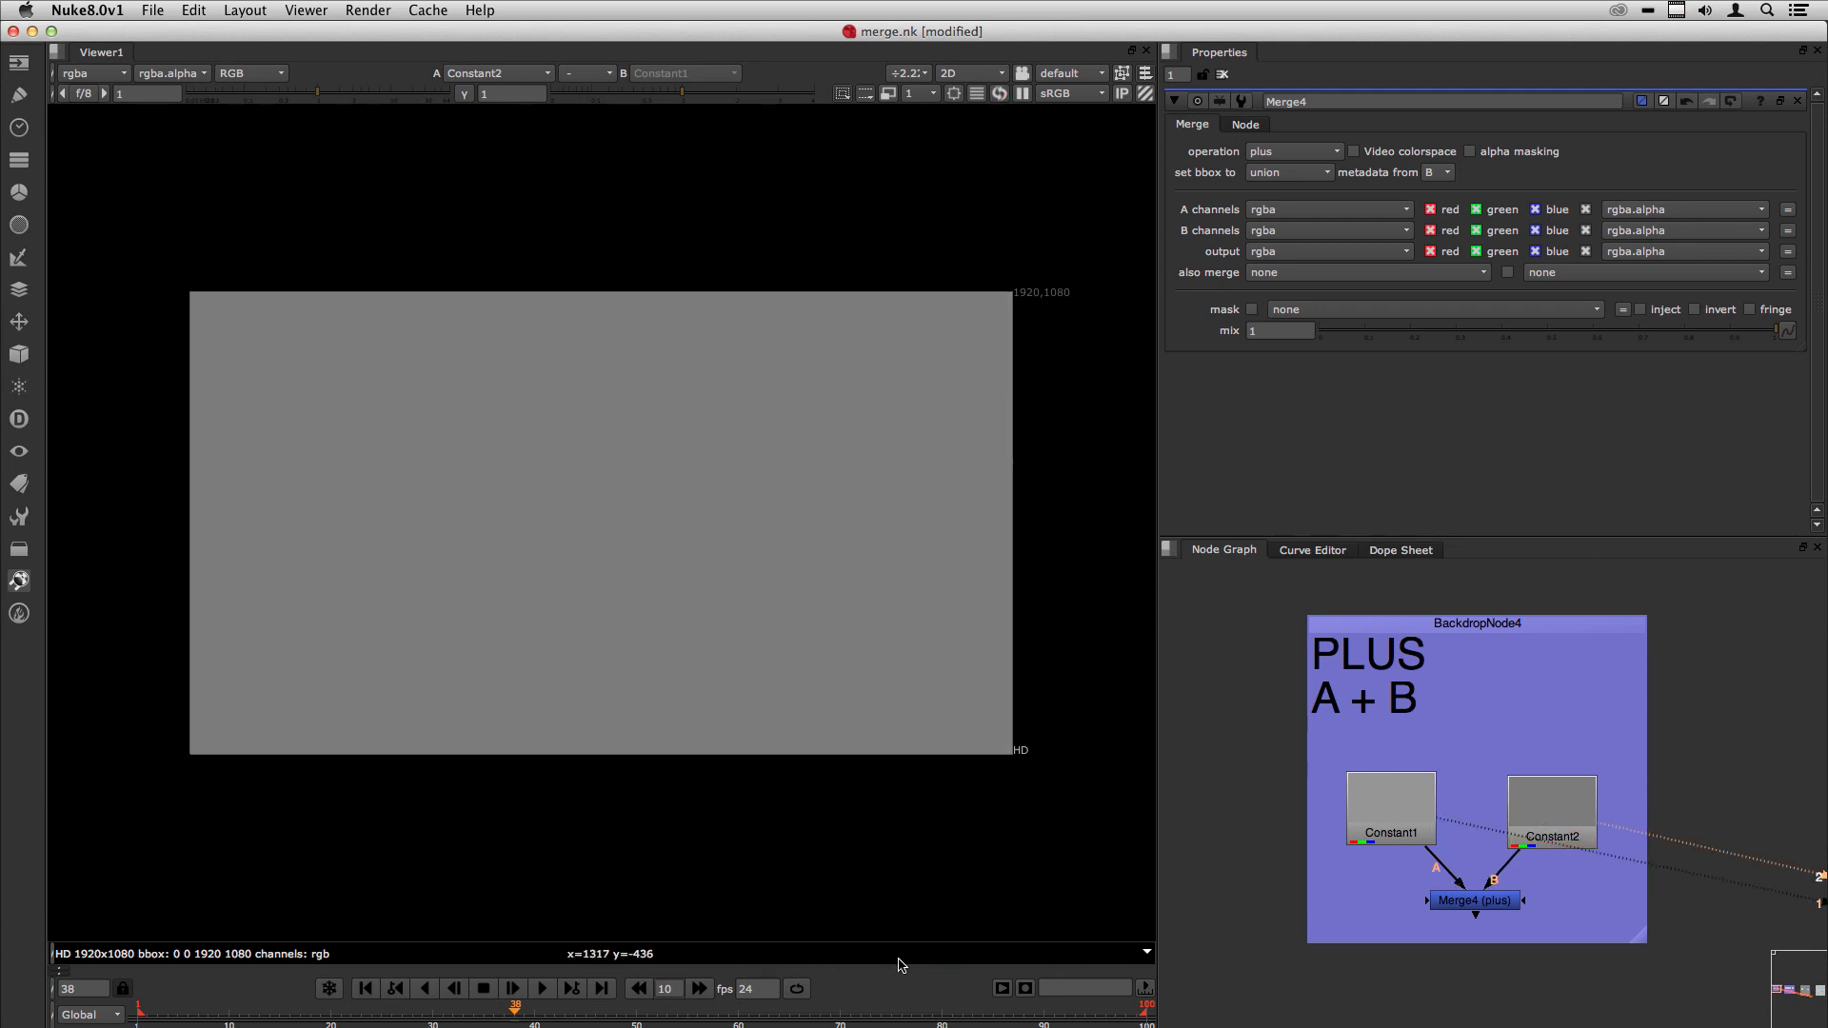
{"action": "left_click", "coordinate": [1207, 868]}
{"action": "left_click", "coordinate": [1463, 900]}
{"action": "key", "text": "2"}
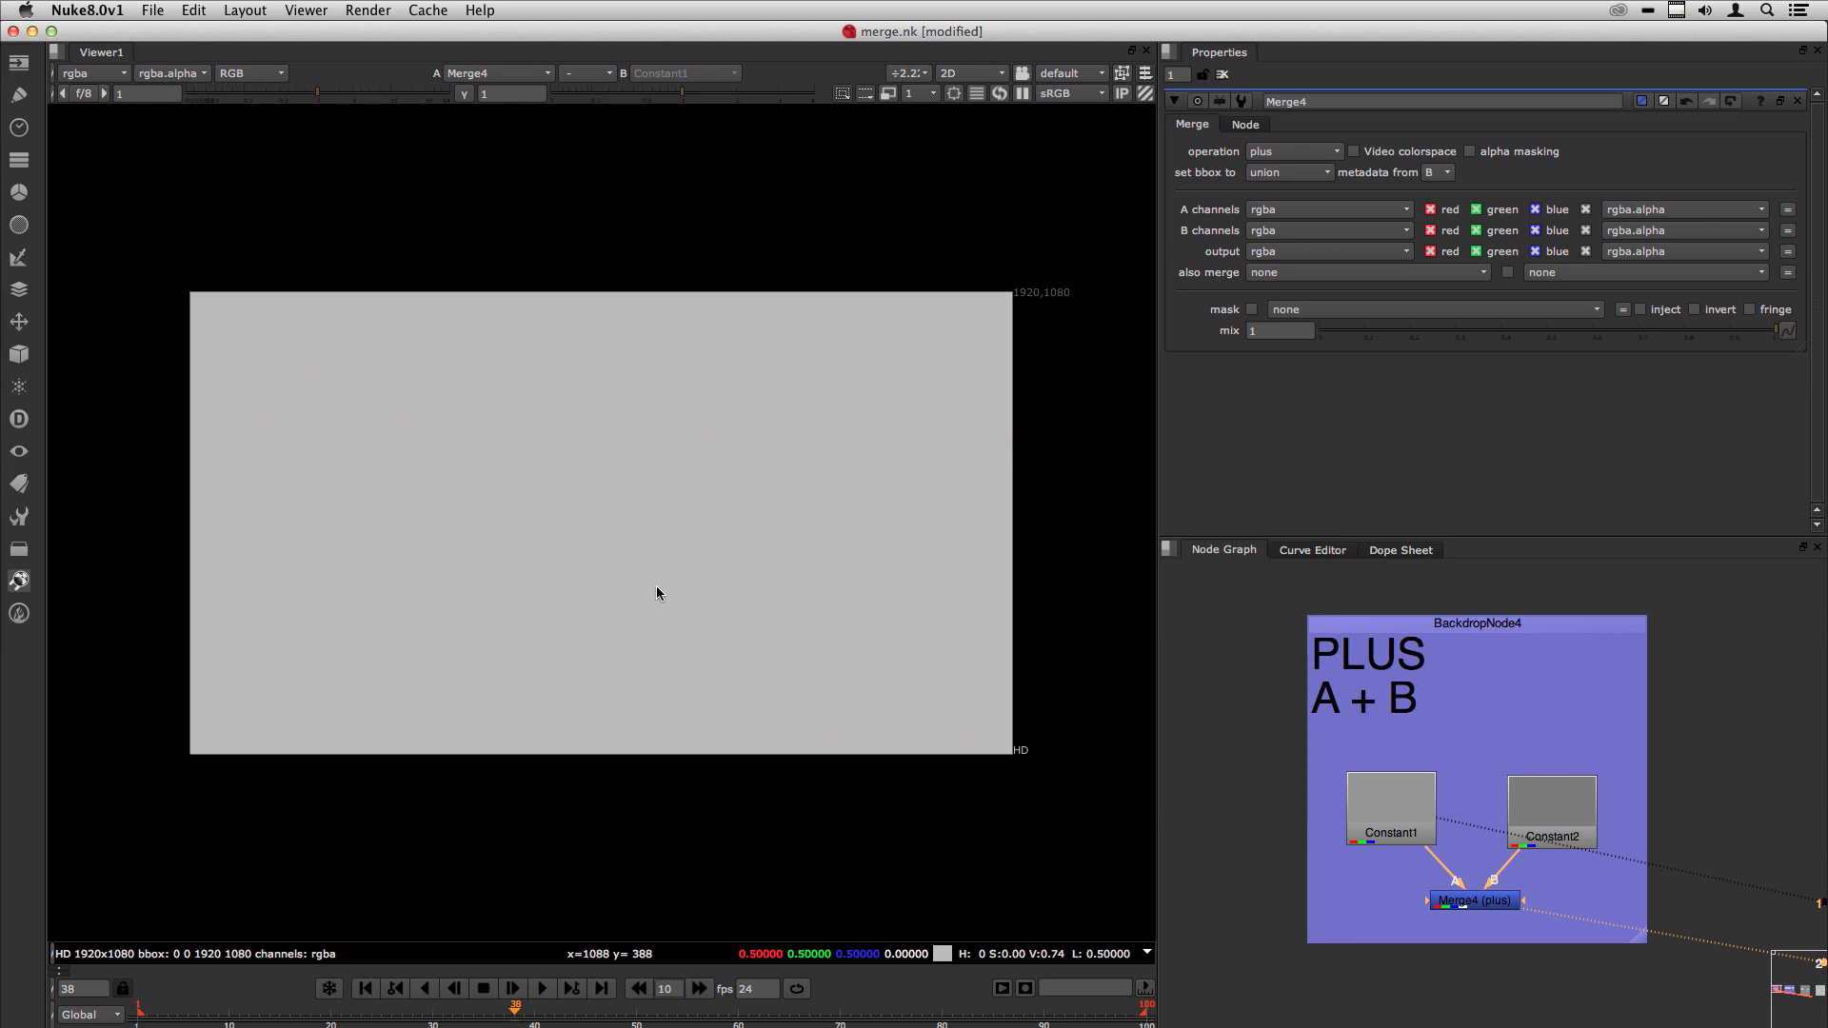
{"action": "left_click_drag", "start_coordinate": [1552, 809], "coordinate": [1540, 809]}
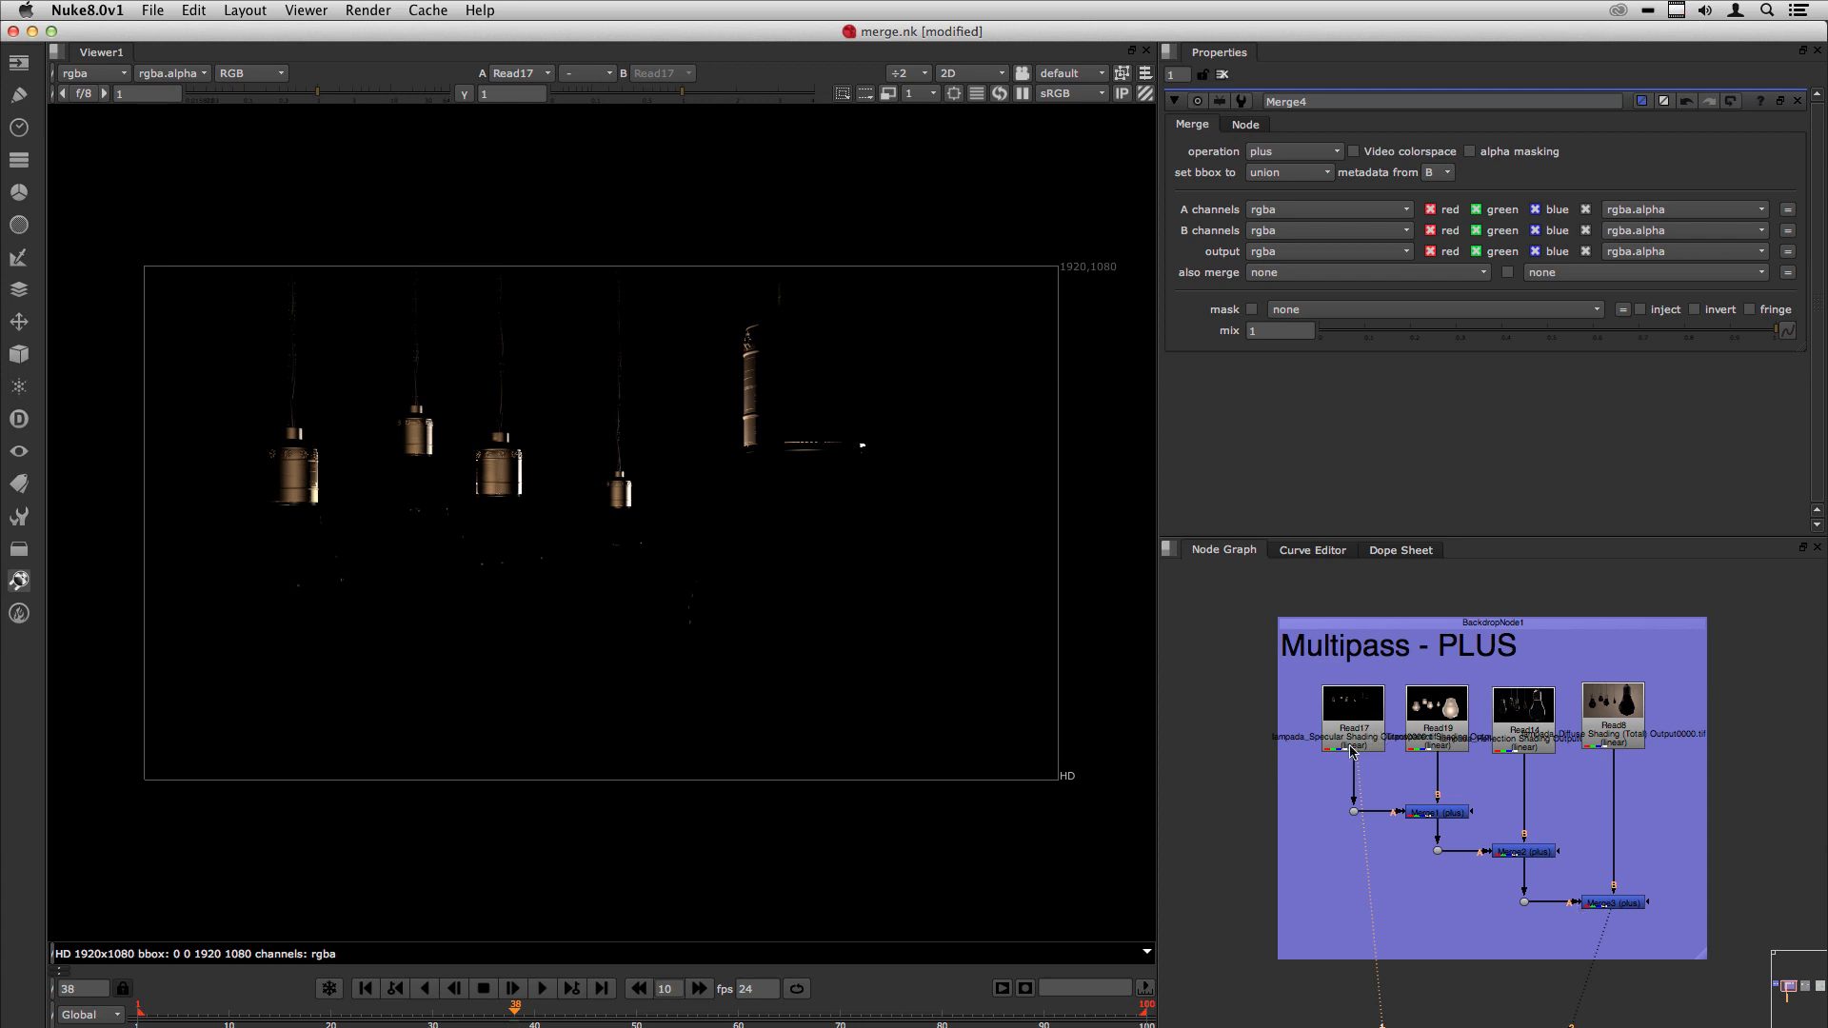
Step: Display the output of the last merge node in the Multipass - PLUS setup in the viewer
{"action": "left_click", "coordinate": [1615, 903]}
{"action": "key", "text": "1"}
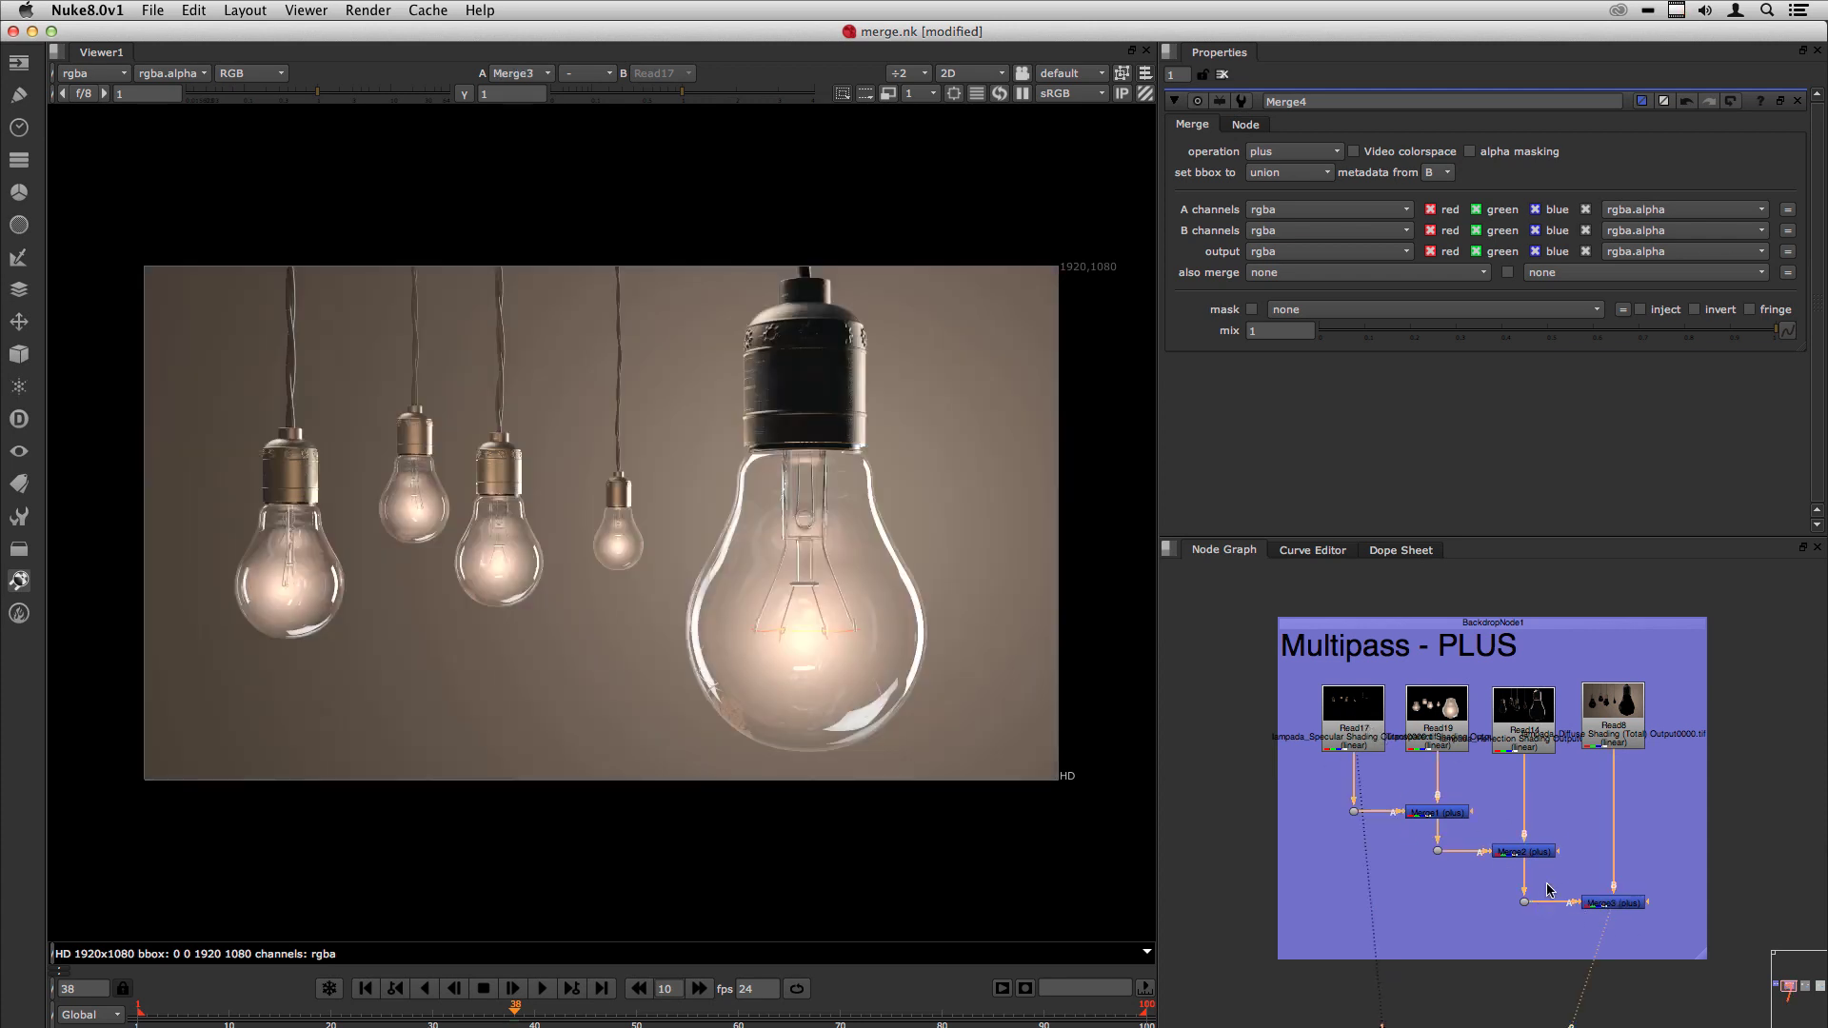
{"action": "scroll", "coordinate": [1544, 883], "scroll_direction": "up", "scroll_amount": 1}
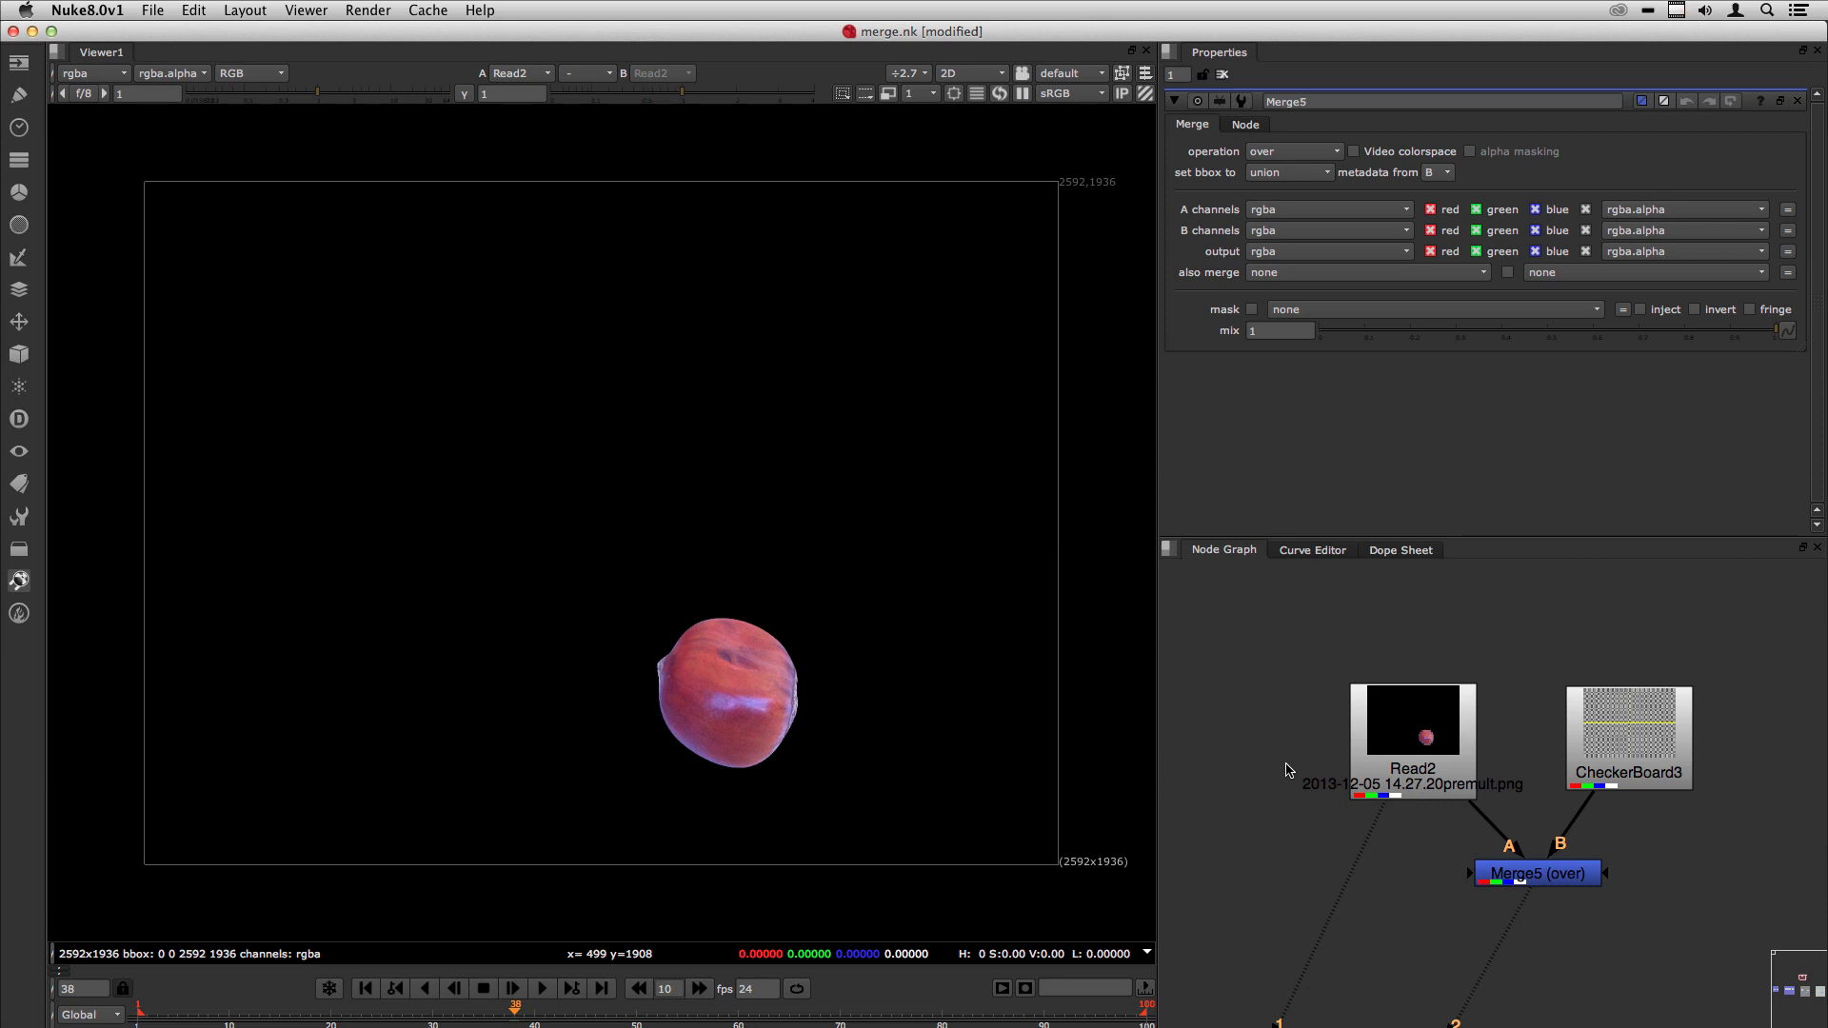
Step: Inspect the alpha channel of the Read2 image in the viewer and return to the colour view
{"action": "left_click_drag", "start_coordinate": [1409, 742], "coordinate": [1404, 746]}
{"action": "key", "text": "a"}
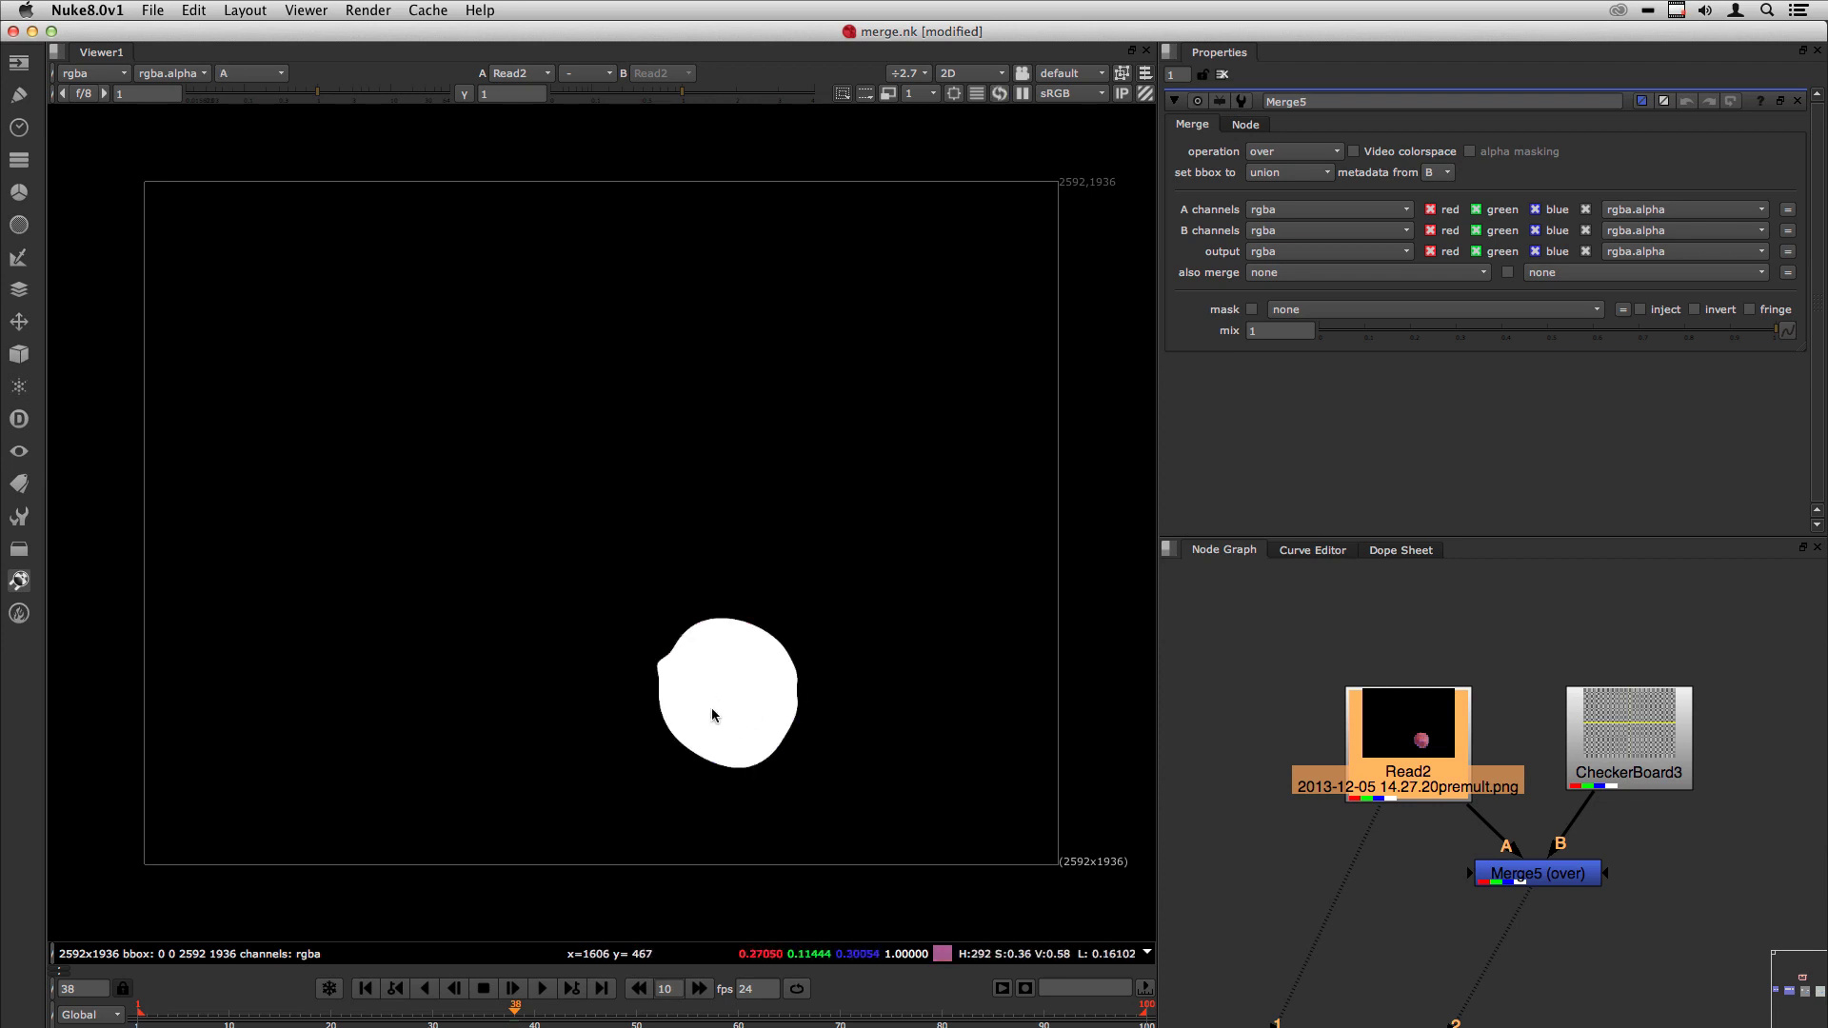
{"action": "key", "text": "a"}
Step: Display the output of Merge5 (over), which combines Read2 with CheckerBoard3, in the viewer
{"action": "left_click_drag", "start_coordinate": [1628, 738], "coordinate": [1625, 743]}
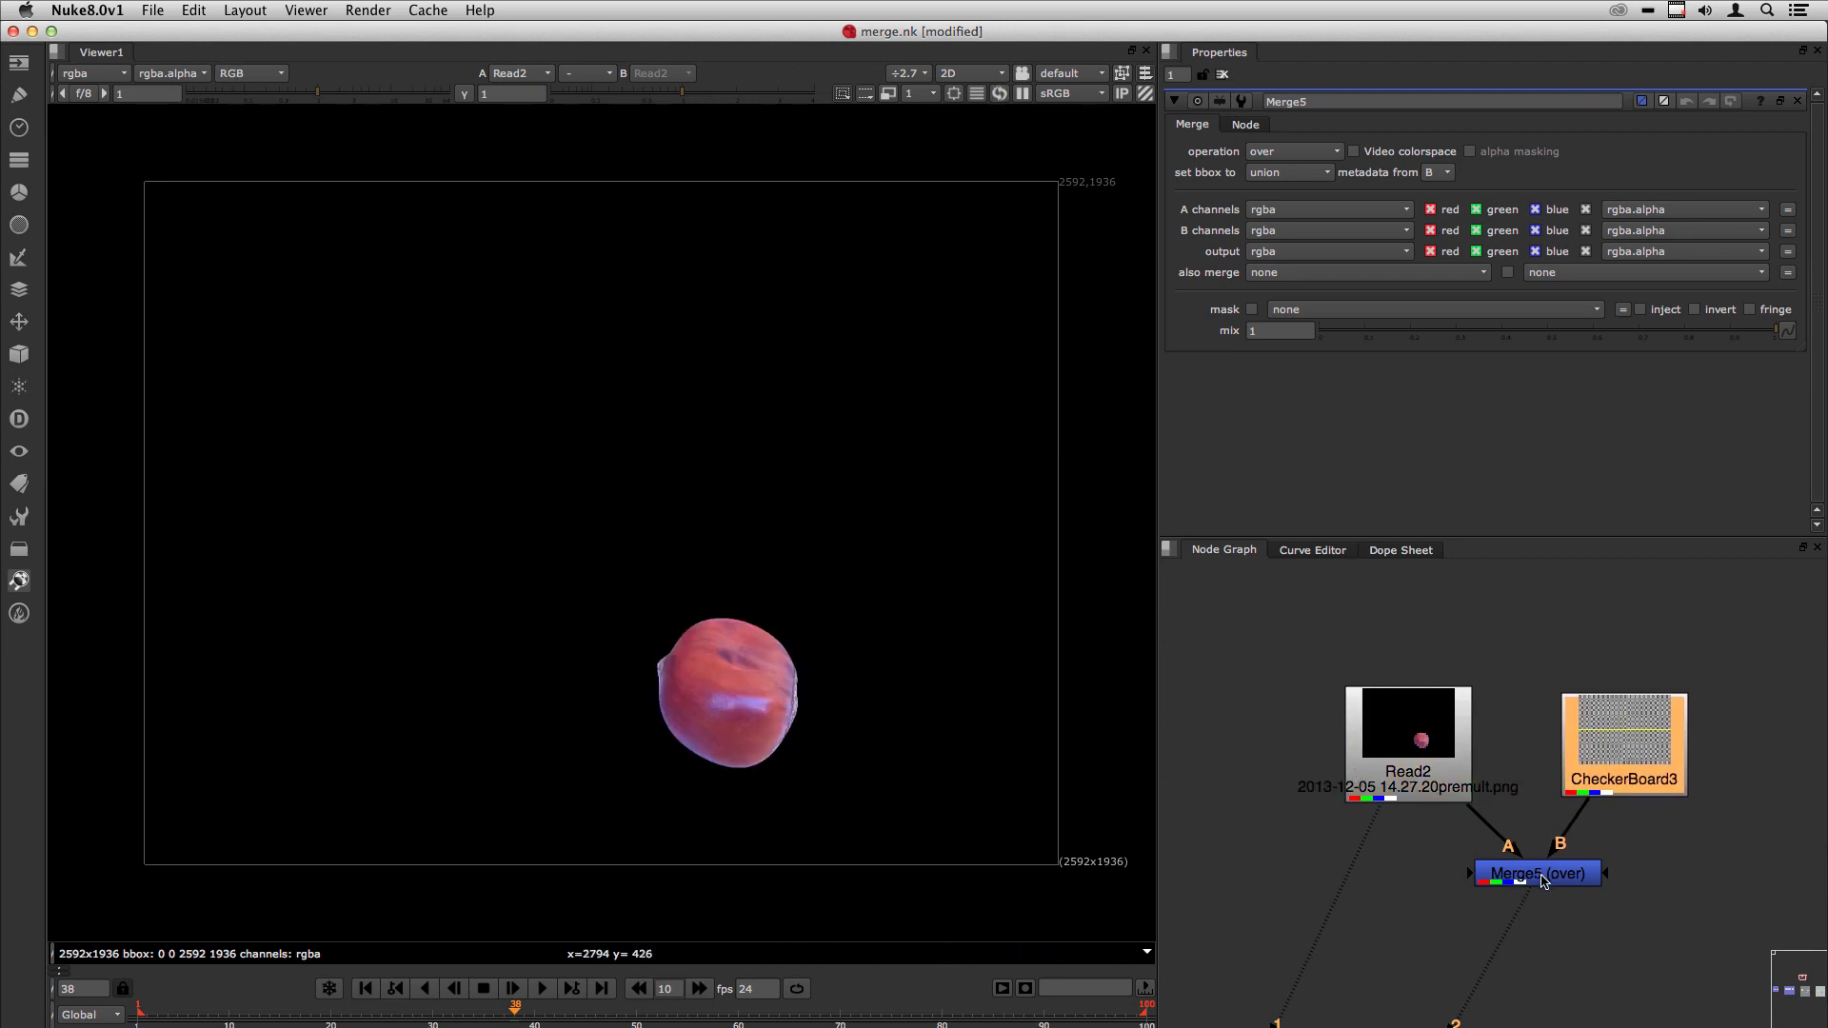
{"action": "left_click_drag", "start_coordinate": [1531, 883], "coordinate": [1524, 880]}
{"action": "key", "text": "1"}
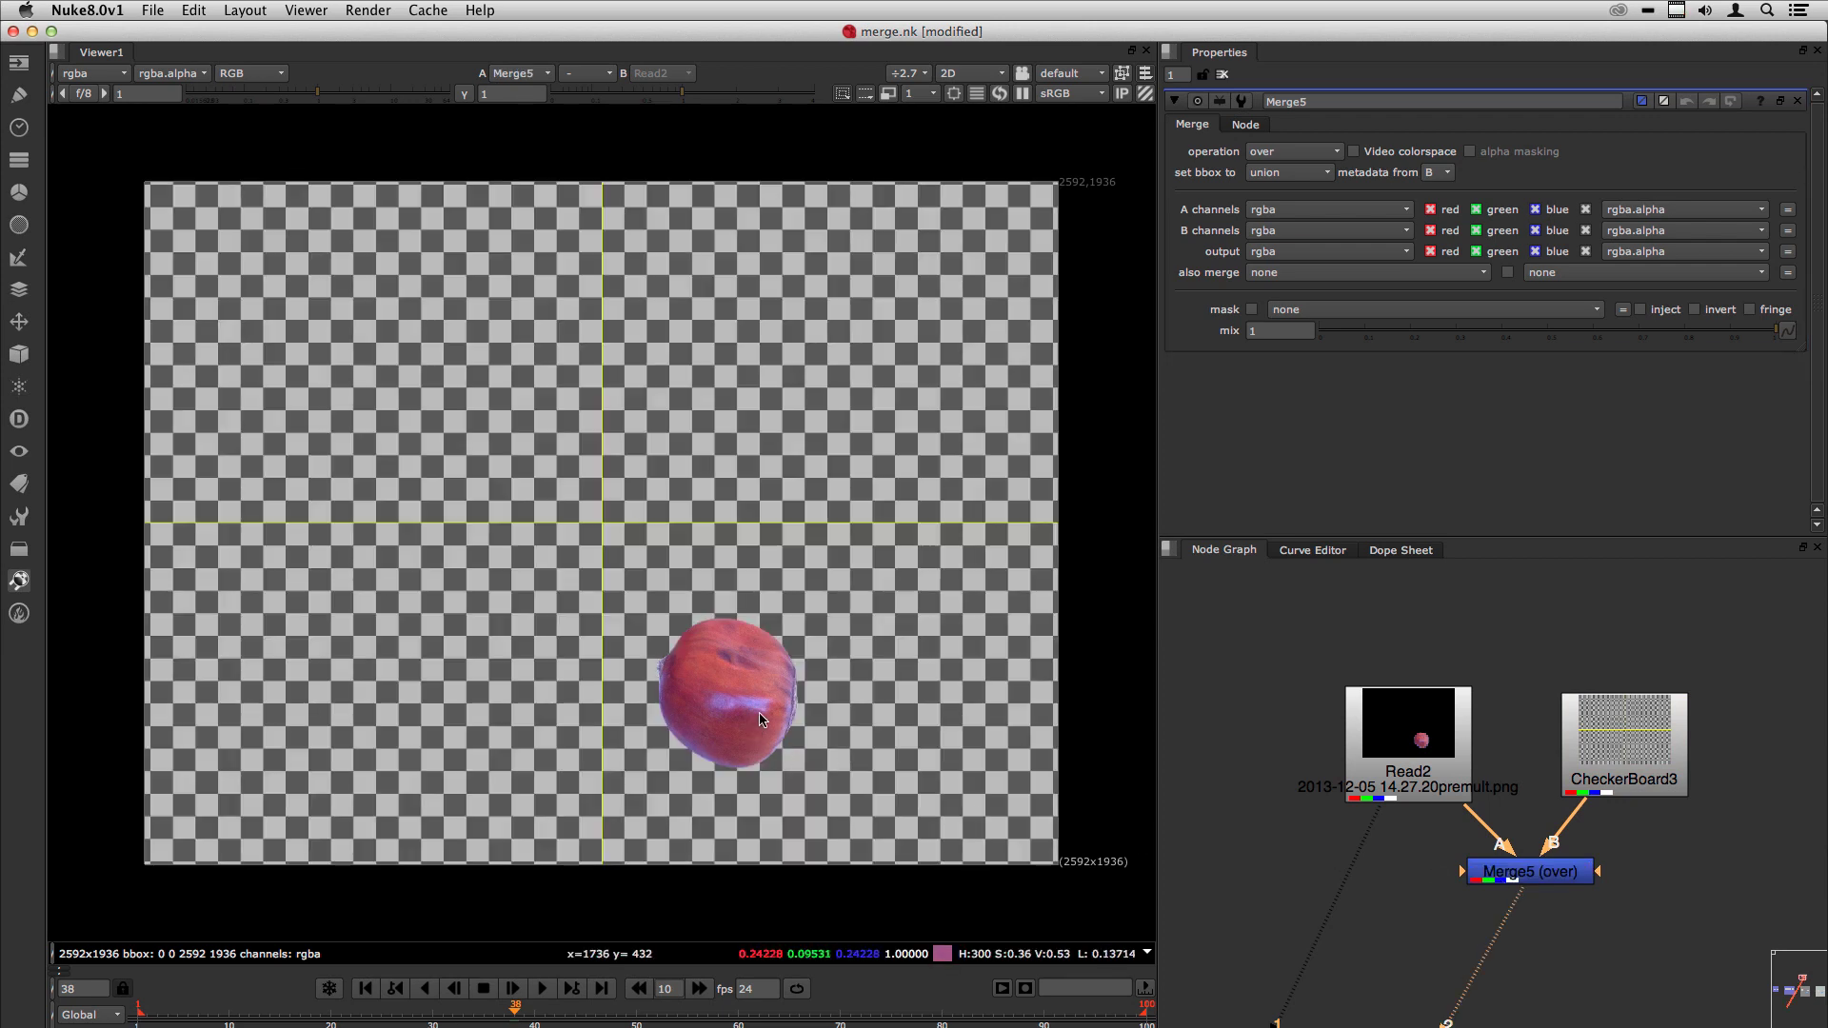
{"action": "left_click", "coordinate": [1527, 887]}
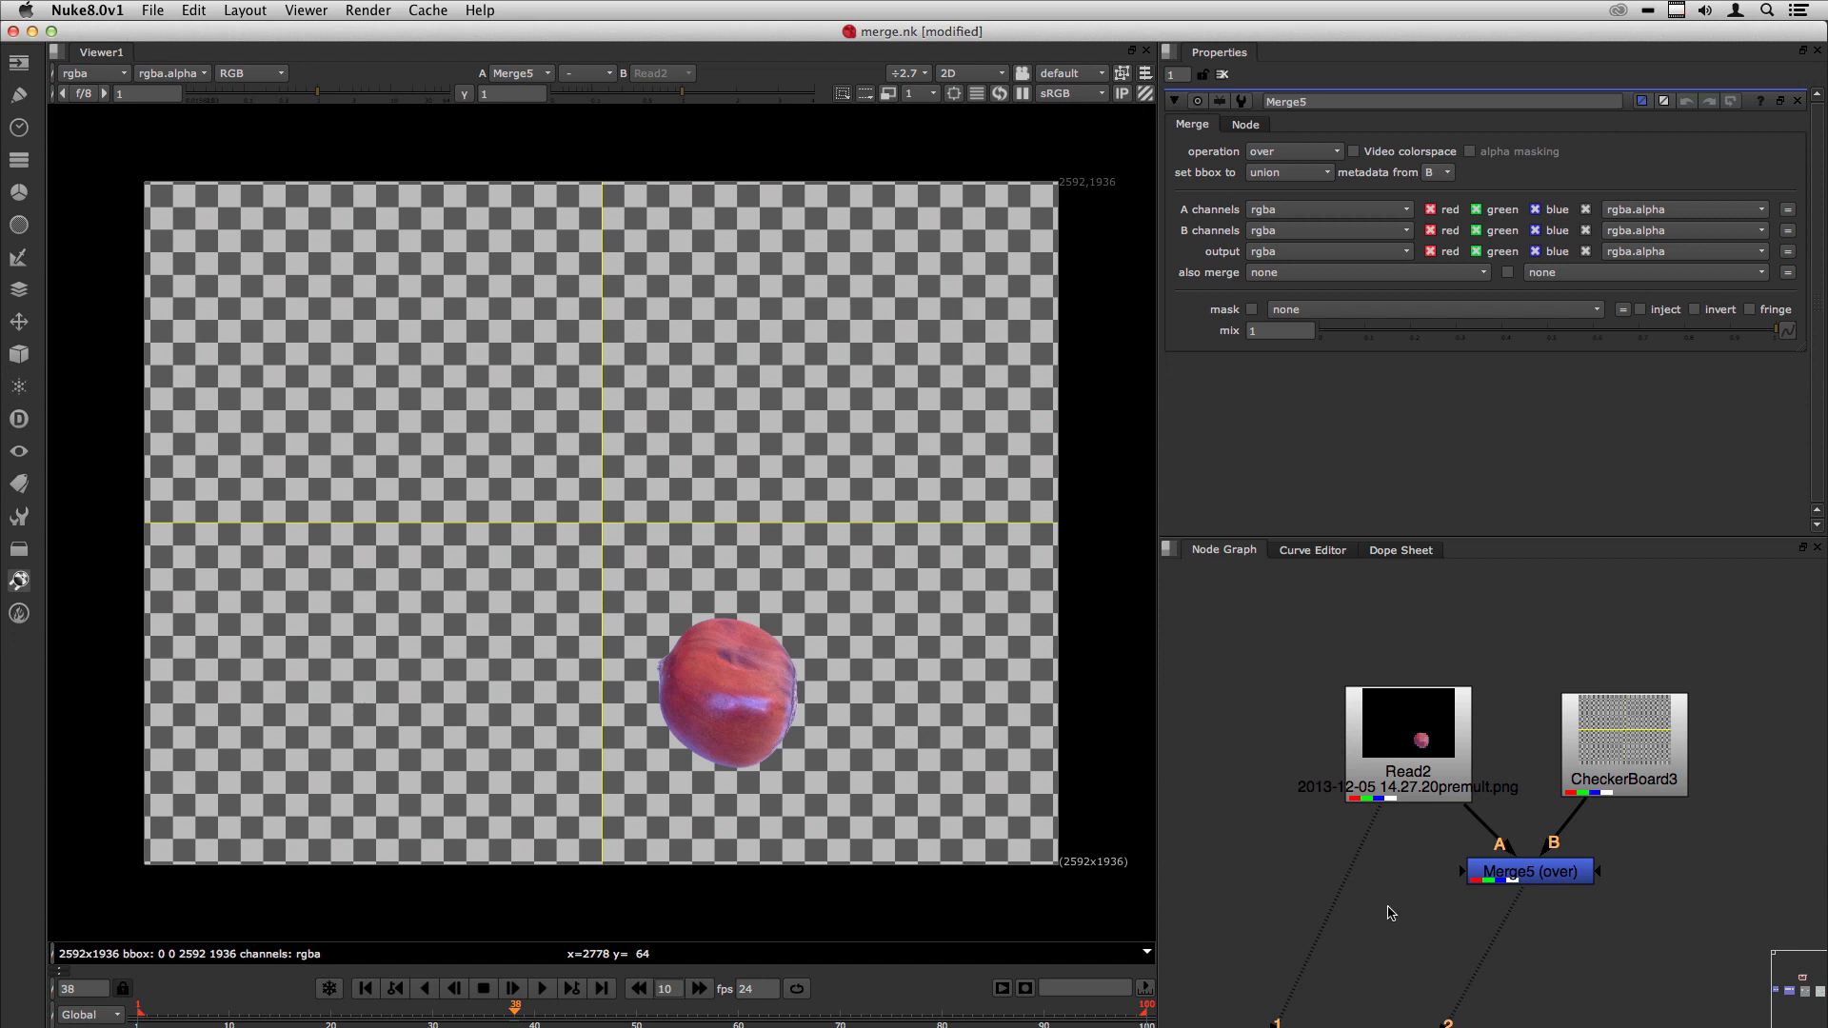
{"action": "left_click_drag", "start_coordinate": [1525, 883], "coordinate": [1498, 907]}
{"action": "right_click", "coordinate": [1519, 882]}
{"action": "key", "text": "Escape"}
{"action": "key", "text": "super+z"}
Step: Read the formula of the over operation in the operation descriptions of Merge5
{"action": "left_click", "coordinate": [1414, 926]}
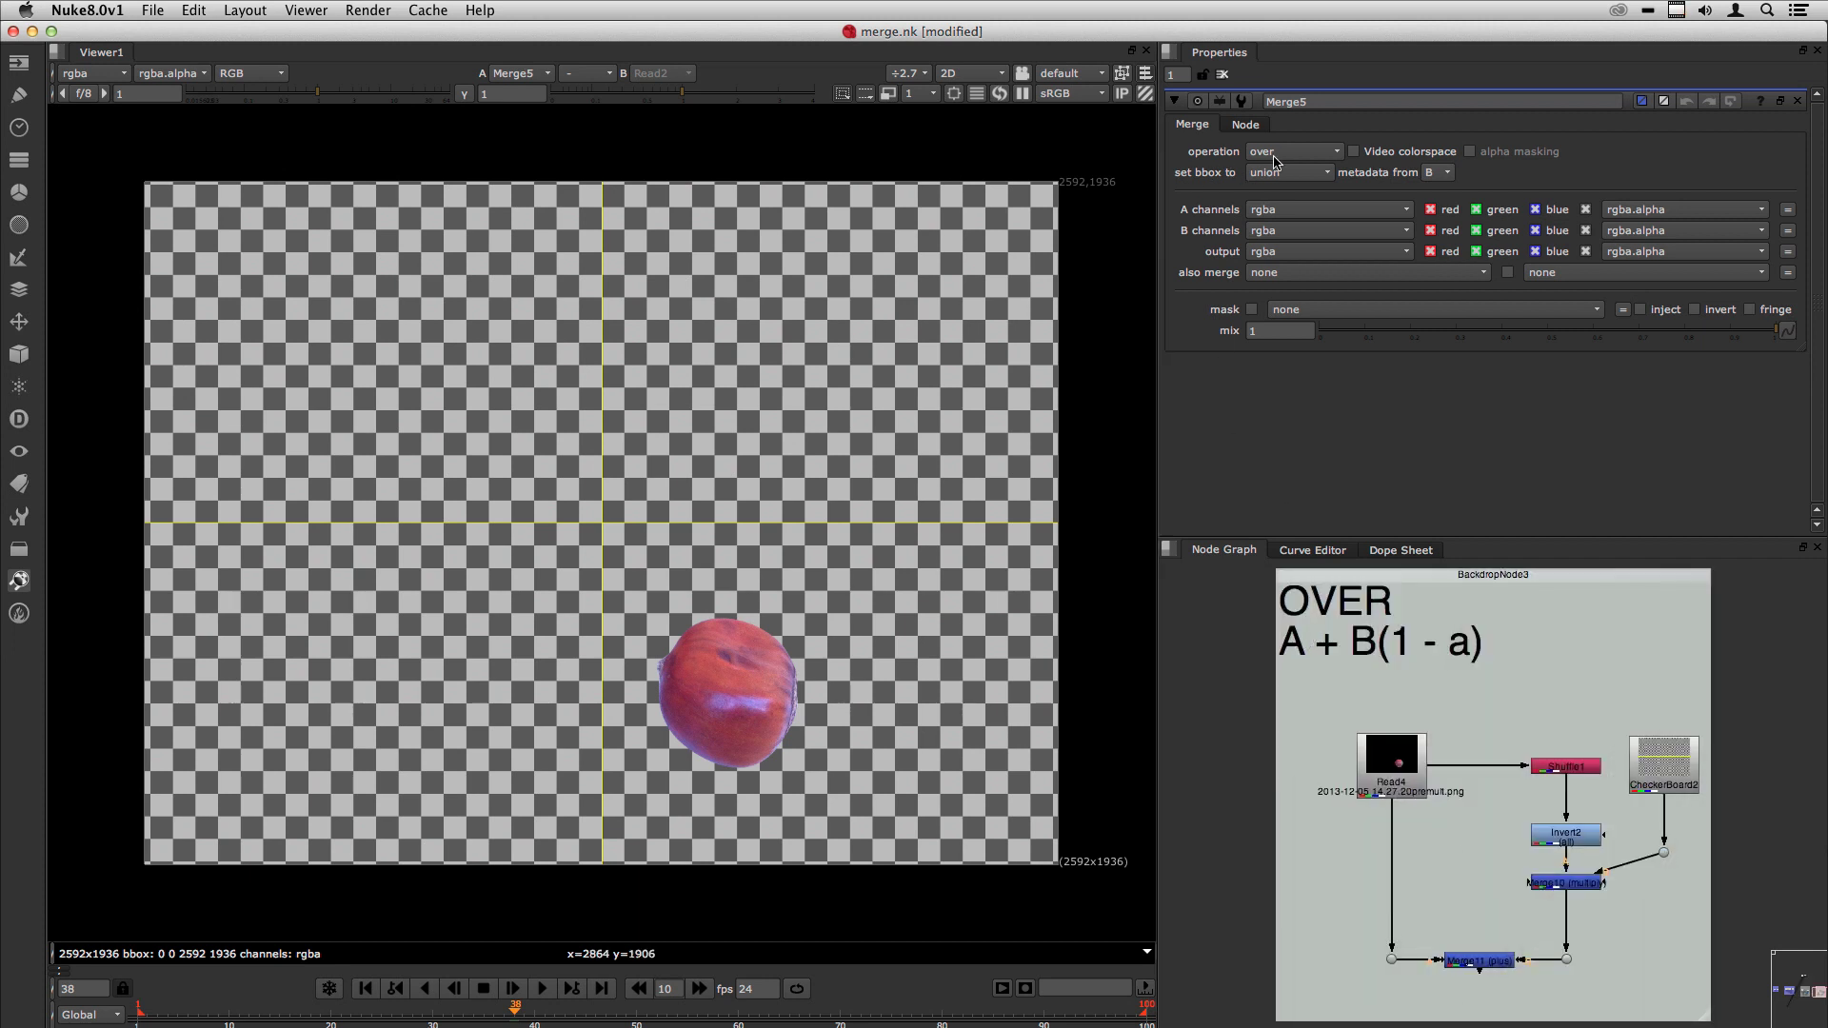
{"action": "left_click", "coordinate": [1276, 159]}
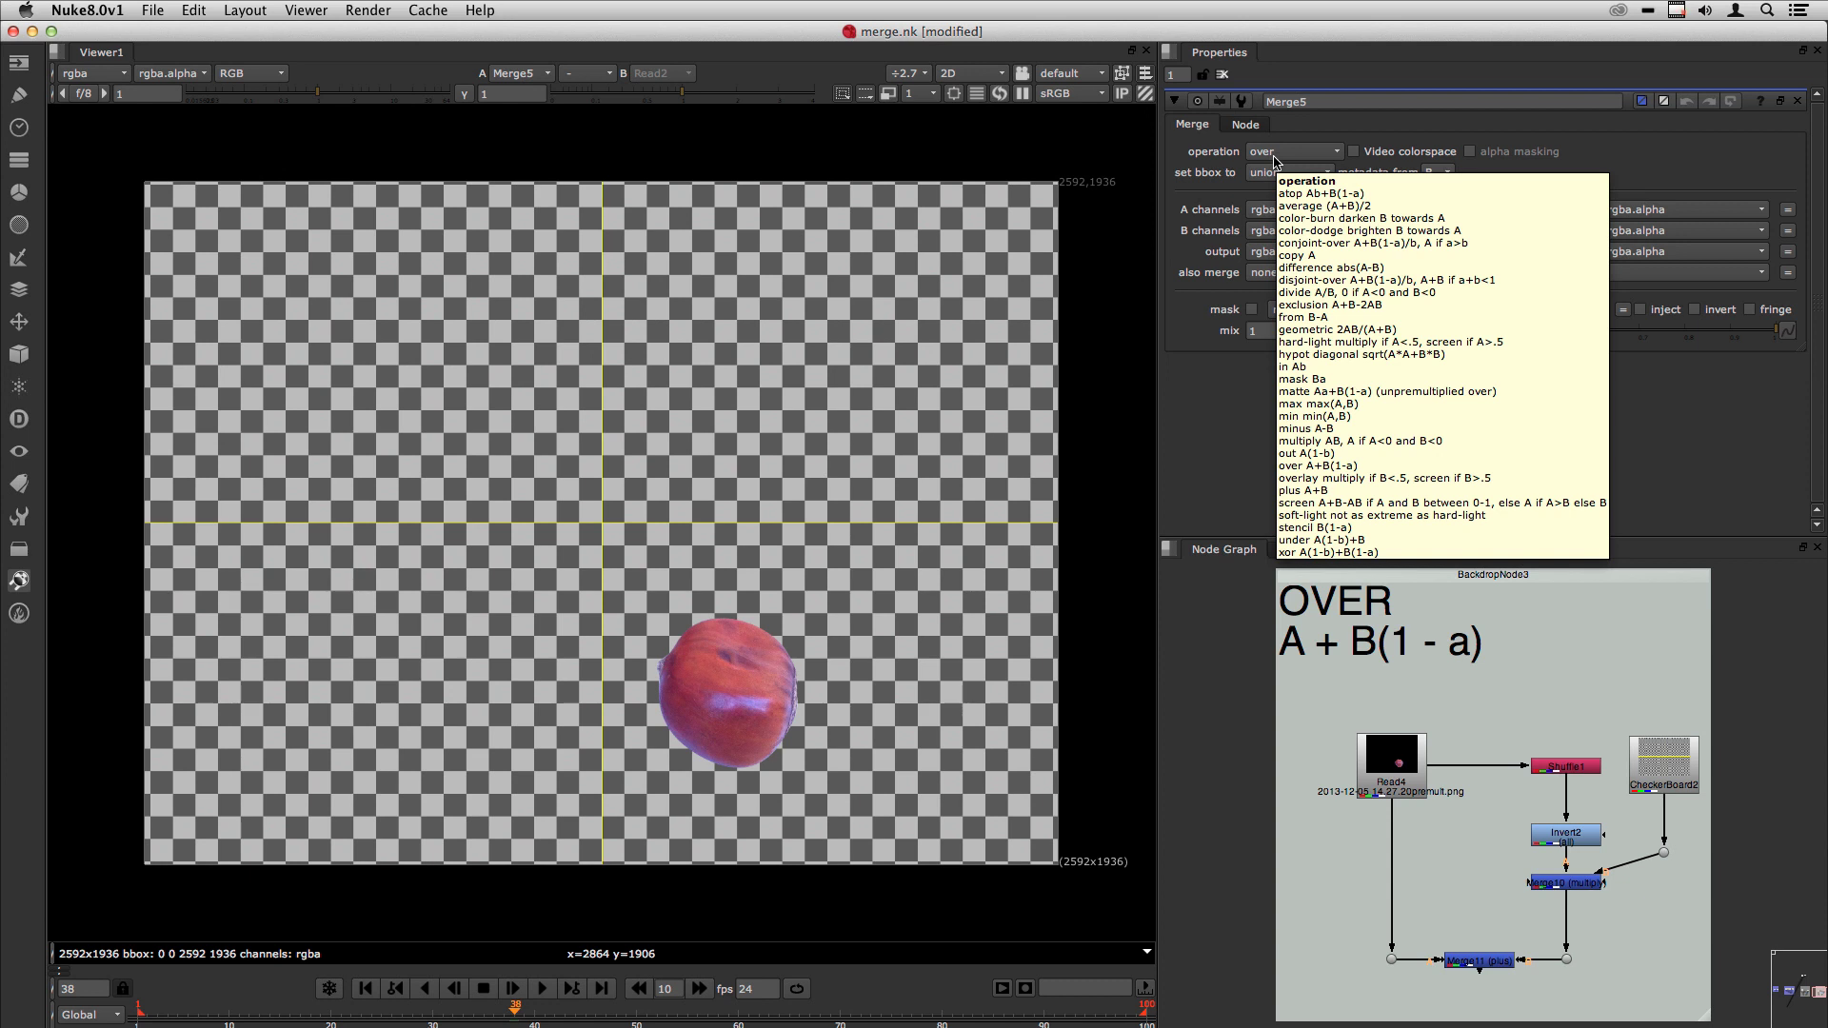
{"action": "left_click", "coordinate": [1314, 466]}
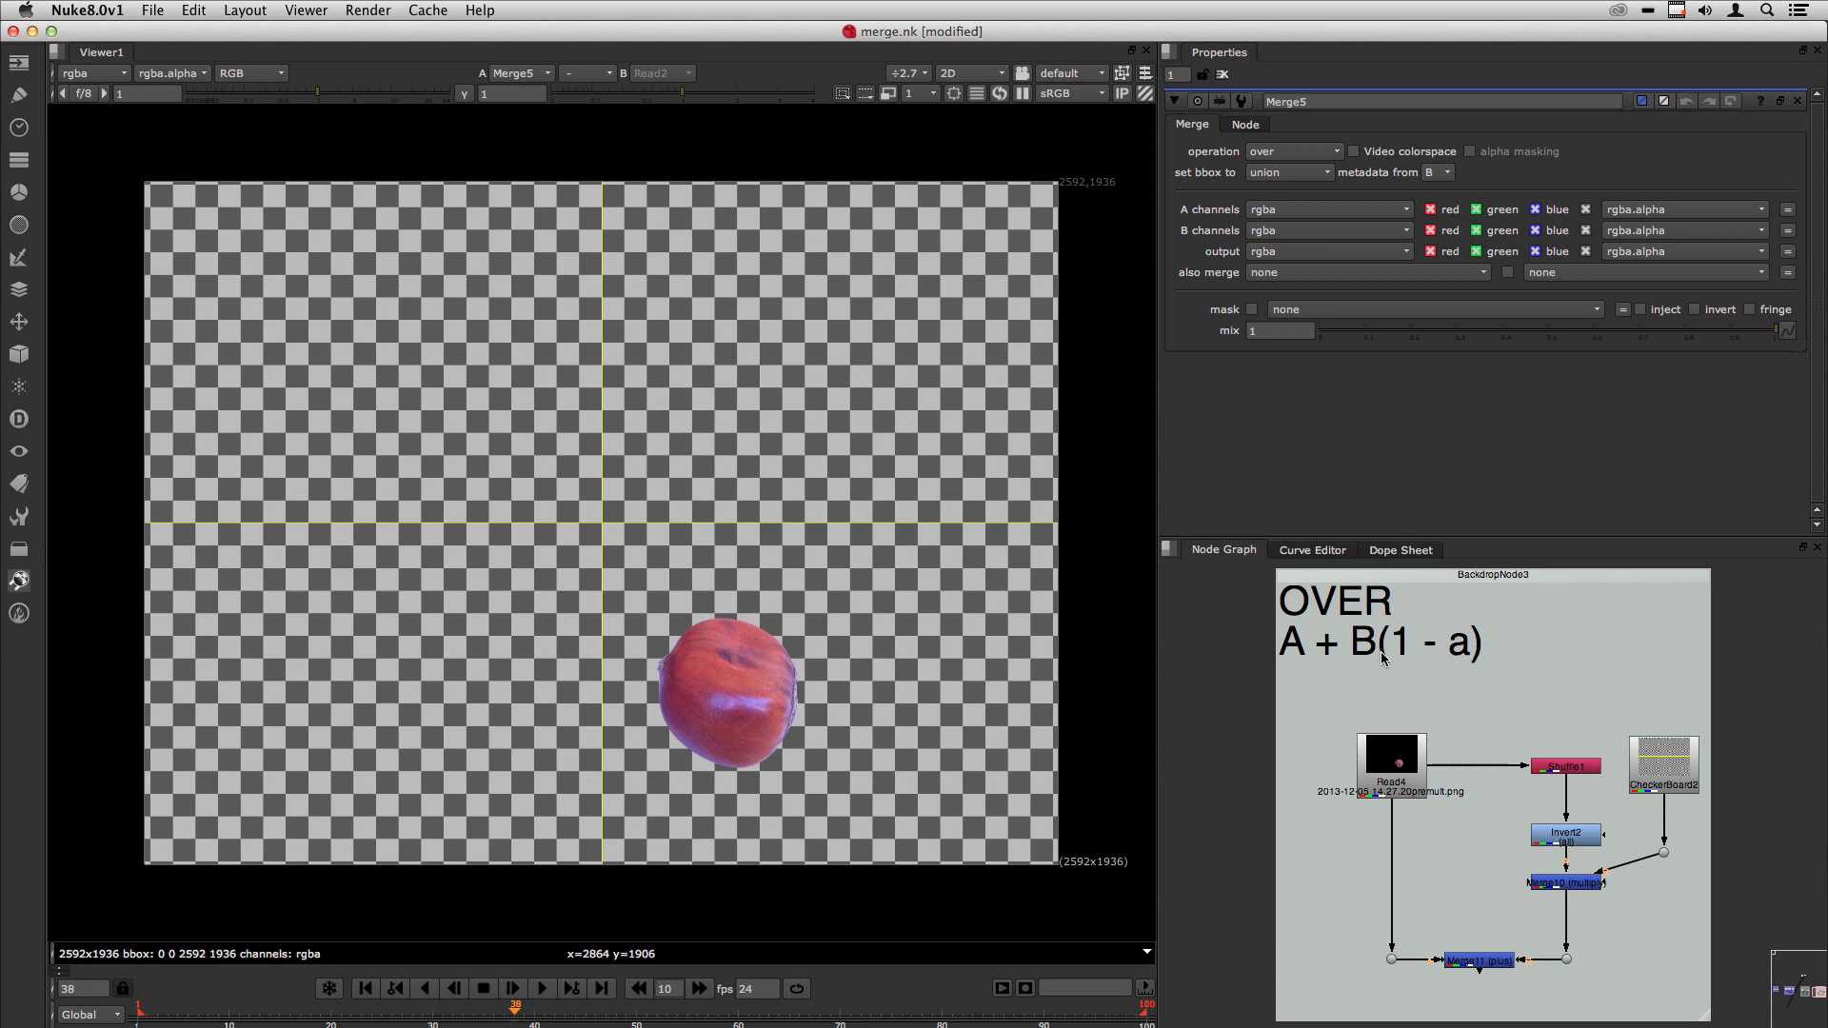
Step: Display Read4 from the OVER setup in the viewer and examine the channel indicators on its node up close
{"action": "left_click", "coordinate": [1389, 757]}
{"action": "key", "text": "1"}
{"action": "scroll", "coordinate": [1388, 761], "scroll_direction": "down", "scroll_amount": 1}
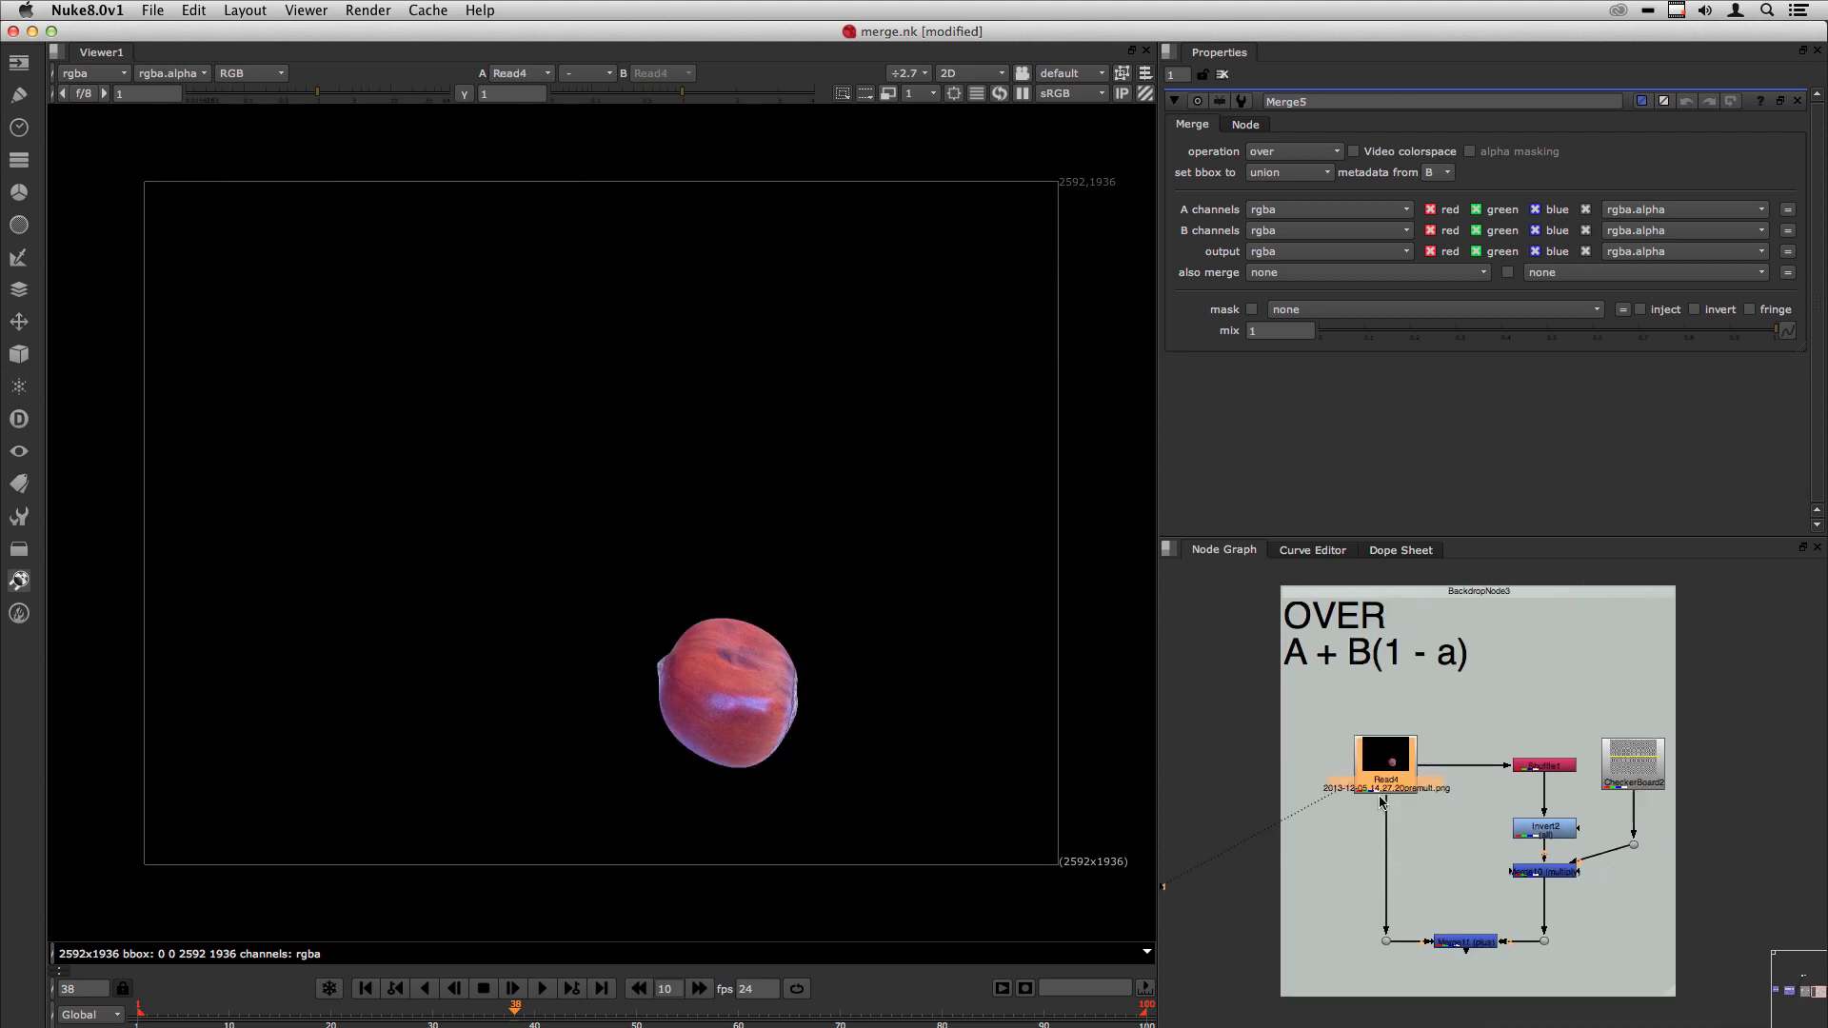
{"action": "scroll", "coordinate": [1363, 788], "scroll_direction": "up", "scroll_amount": 4}
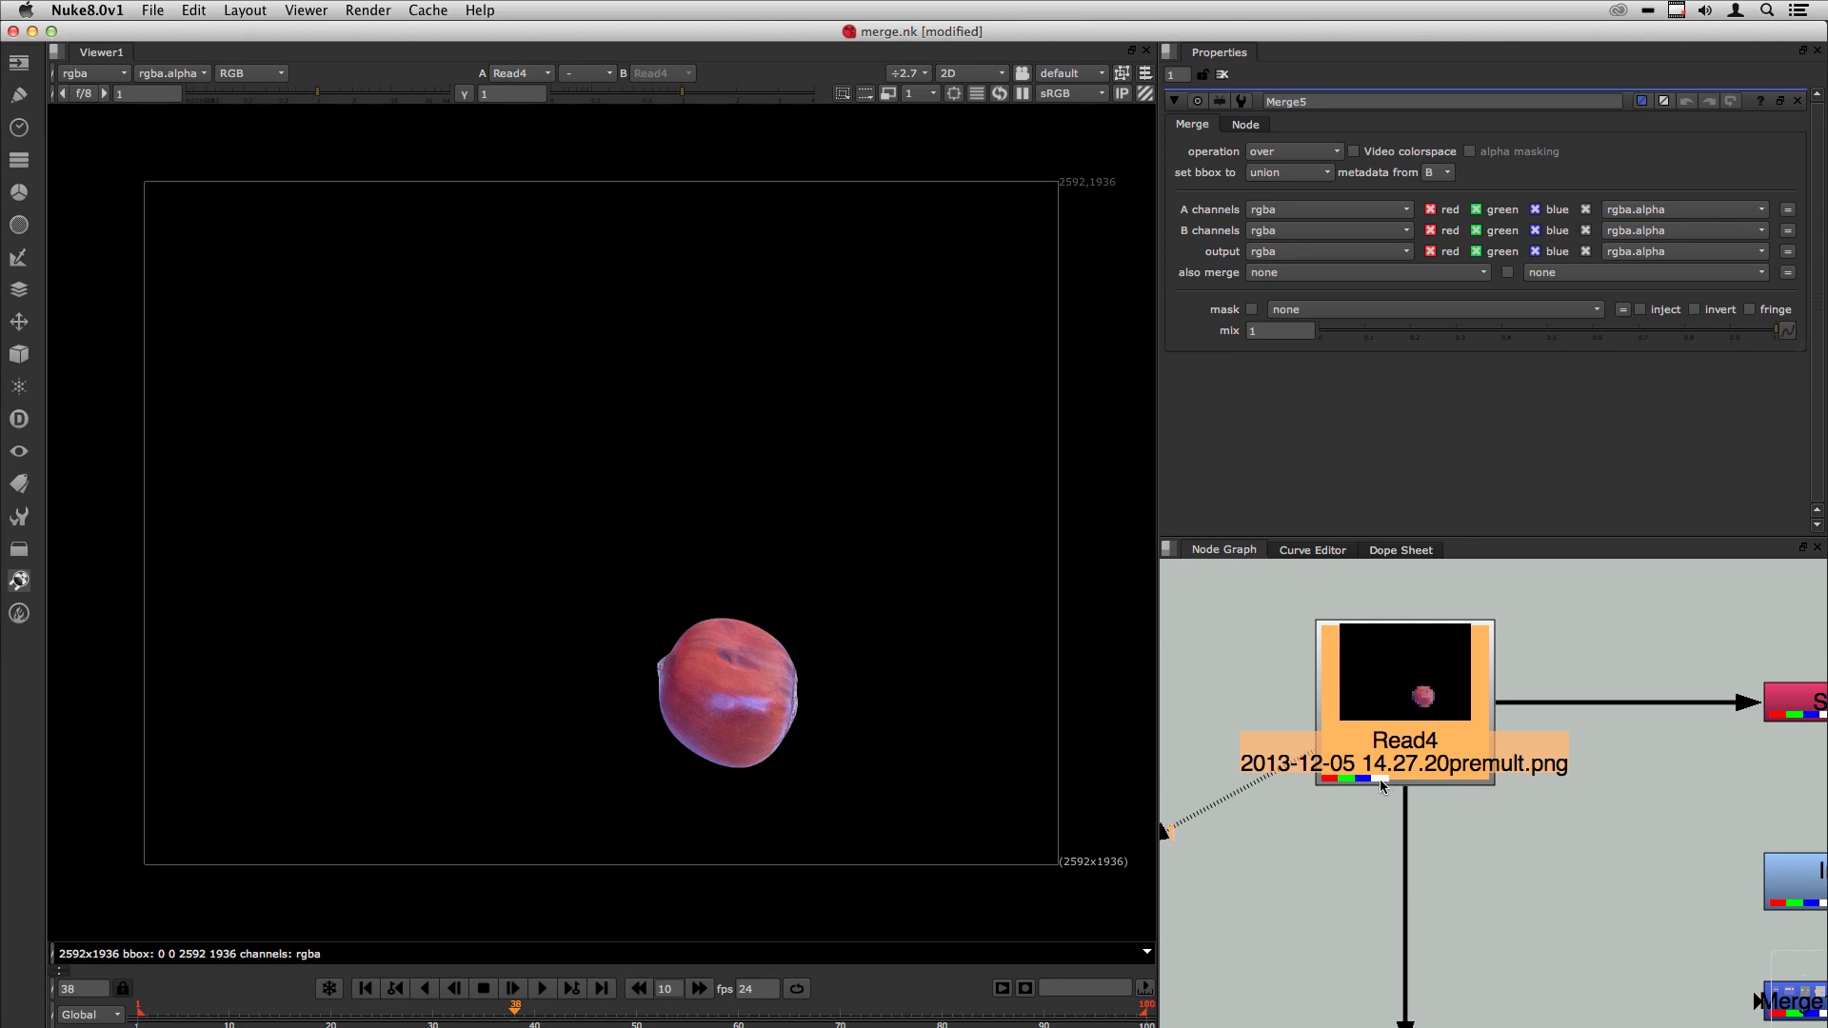
{"action": "scroll", "coordinate": [1379, 778], "scroll_direction": "down", "scroll_amount": 3}
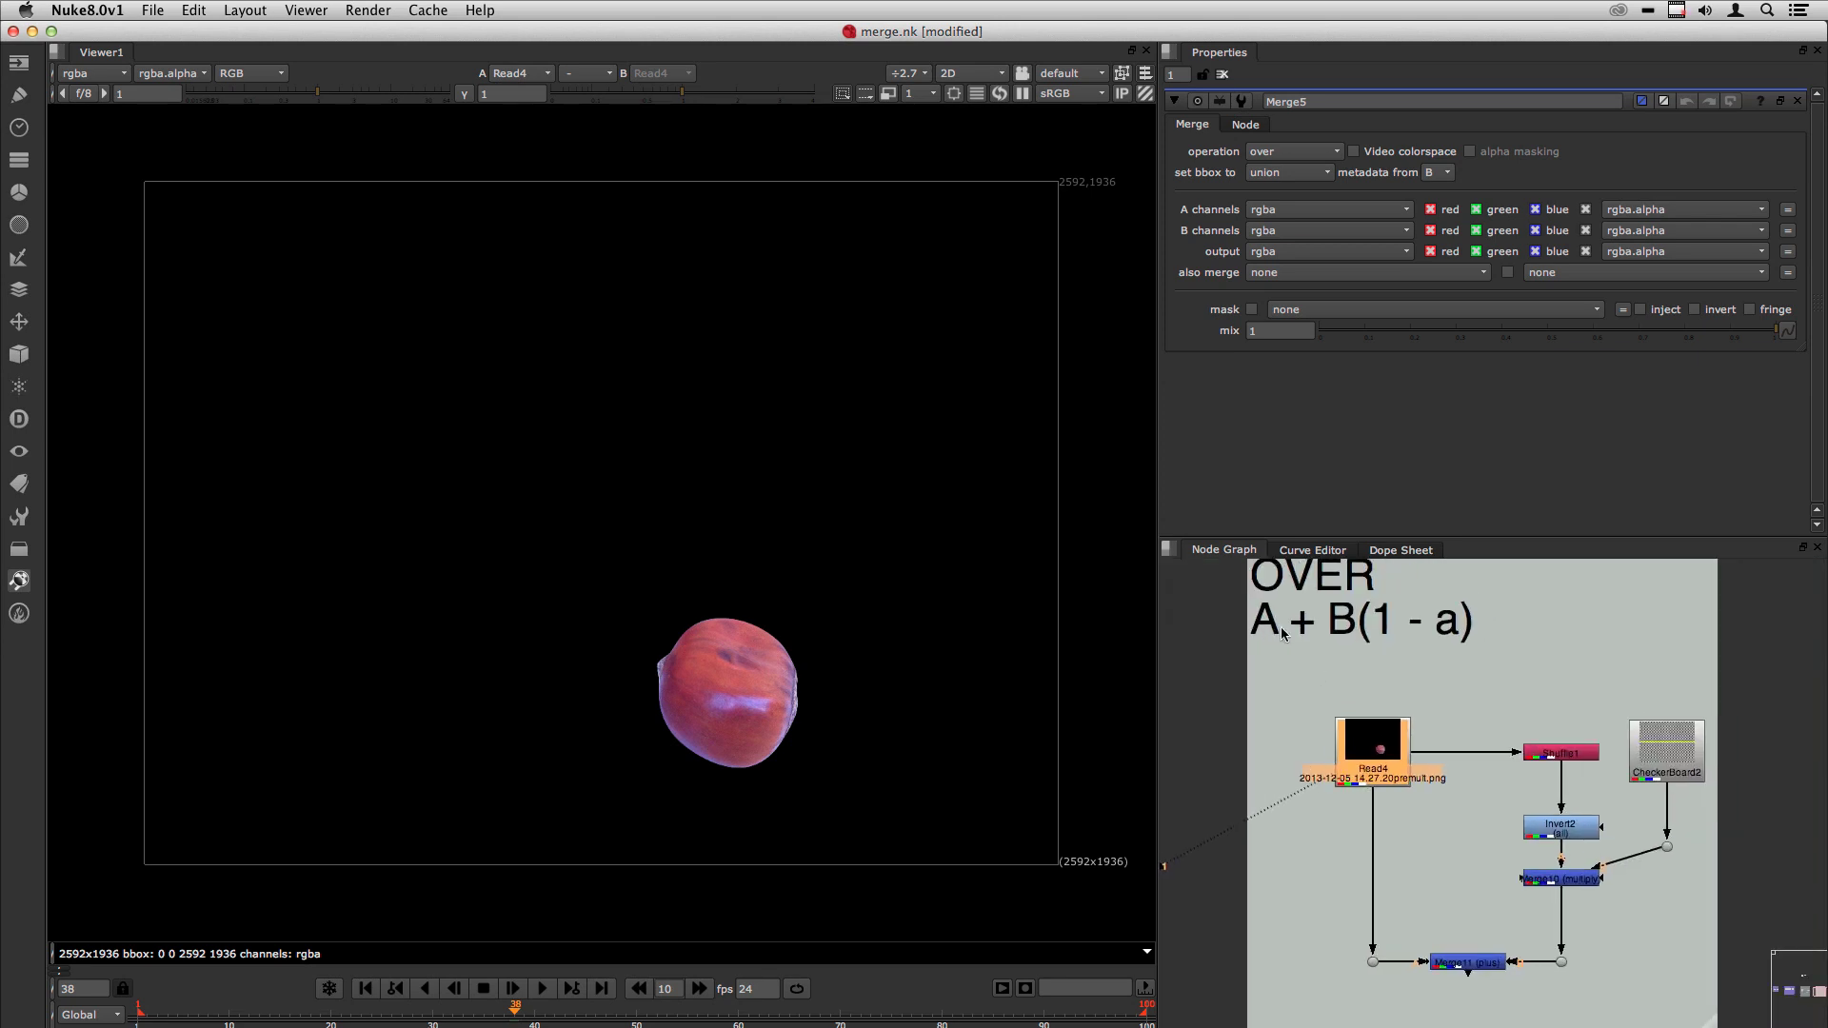
Step: Trace the OVER setup's node chain by picking out the plus merge, CheckerBoard2, Shuffle1, Invert2 and the multiply merge
{"action": "left_click", "coordinate": [1467, 964]}
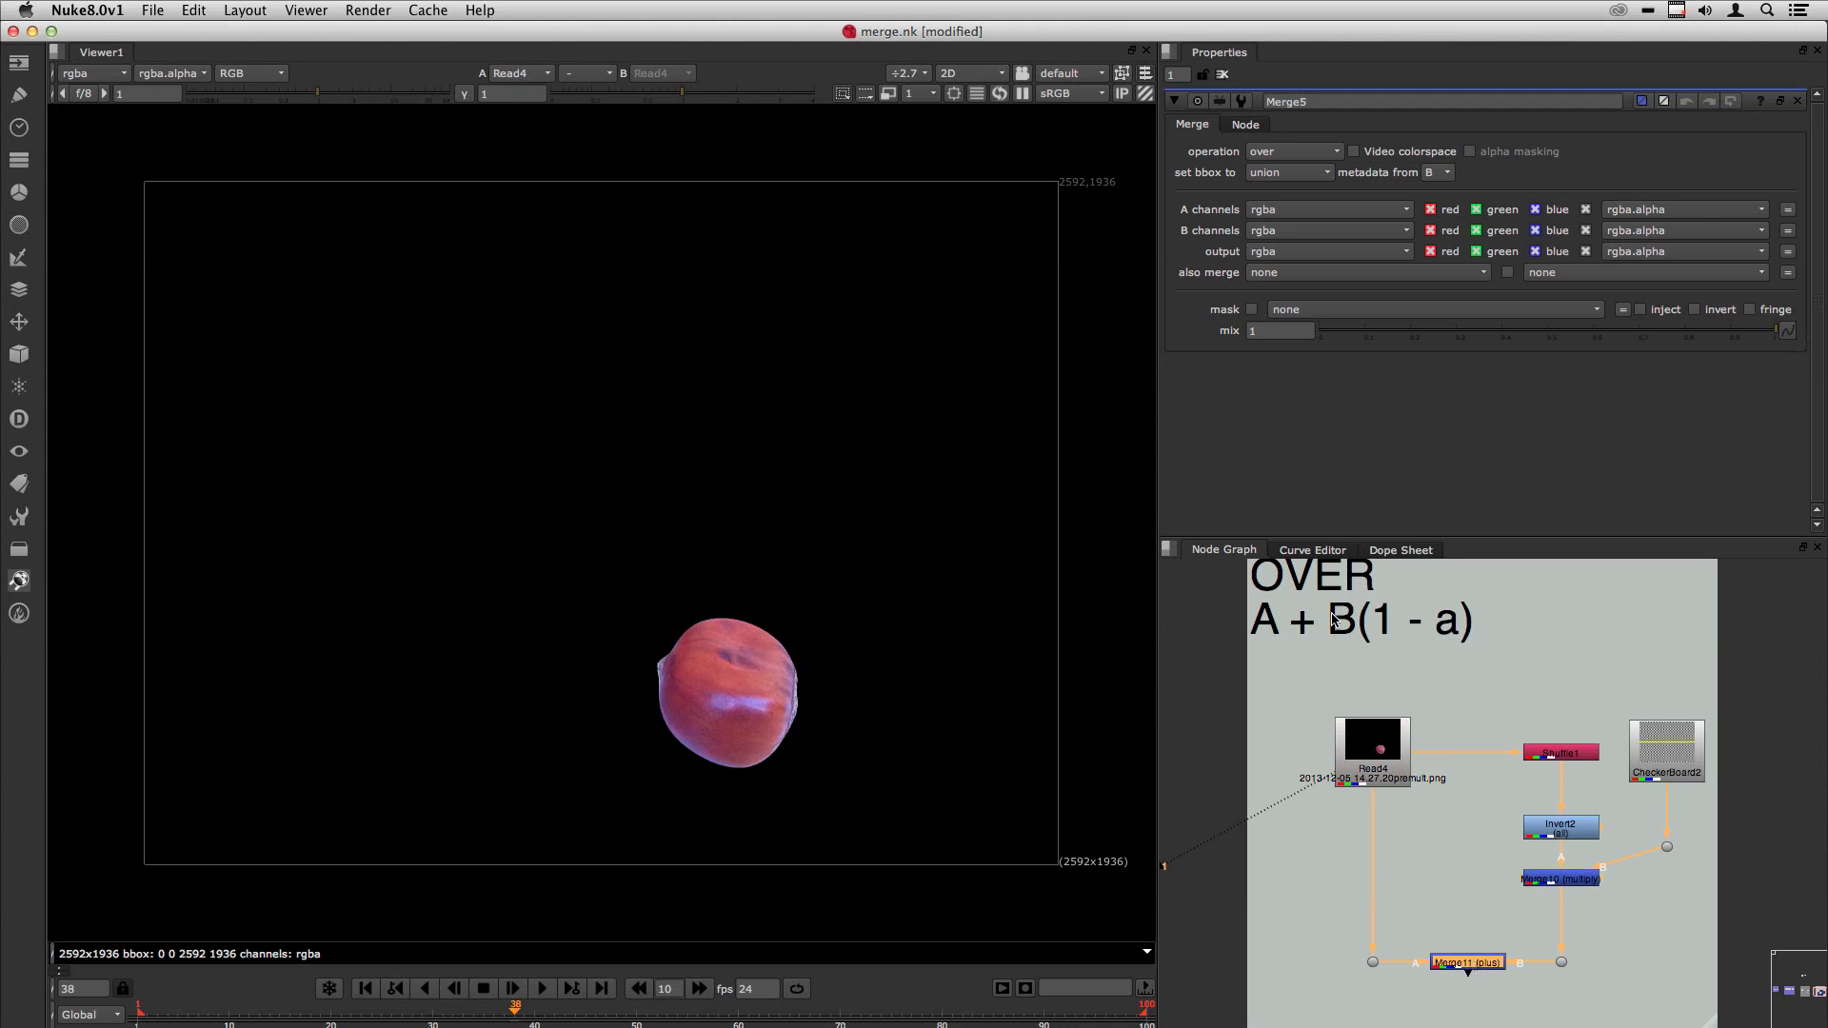
{"action": "left_click", "coordinate": [1448, 700]}
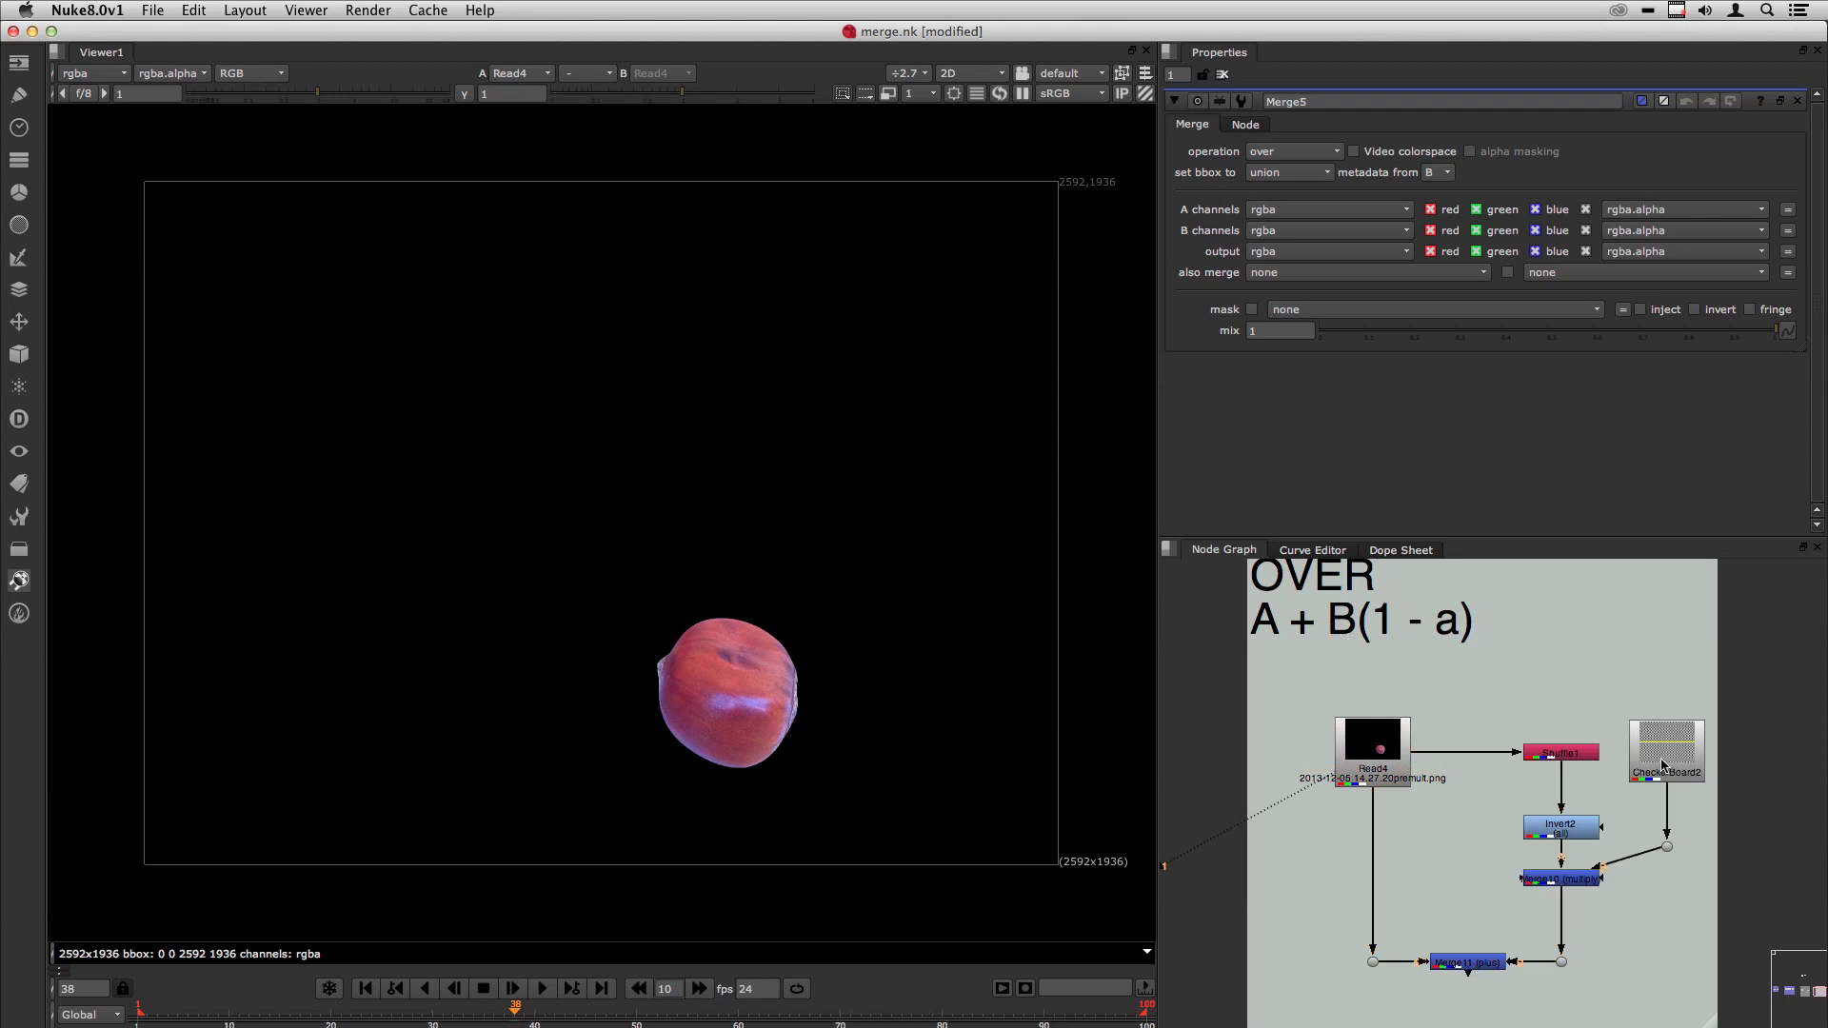
{"action": "left_click_drag", "start_coordinate": [1638, 765], "coordinate": [1639, 759]}
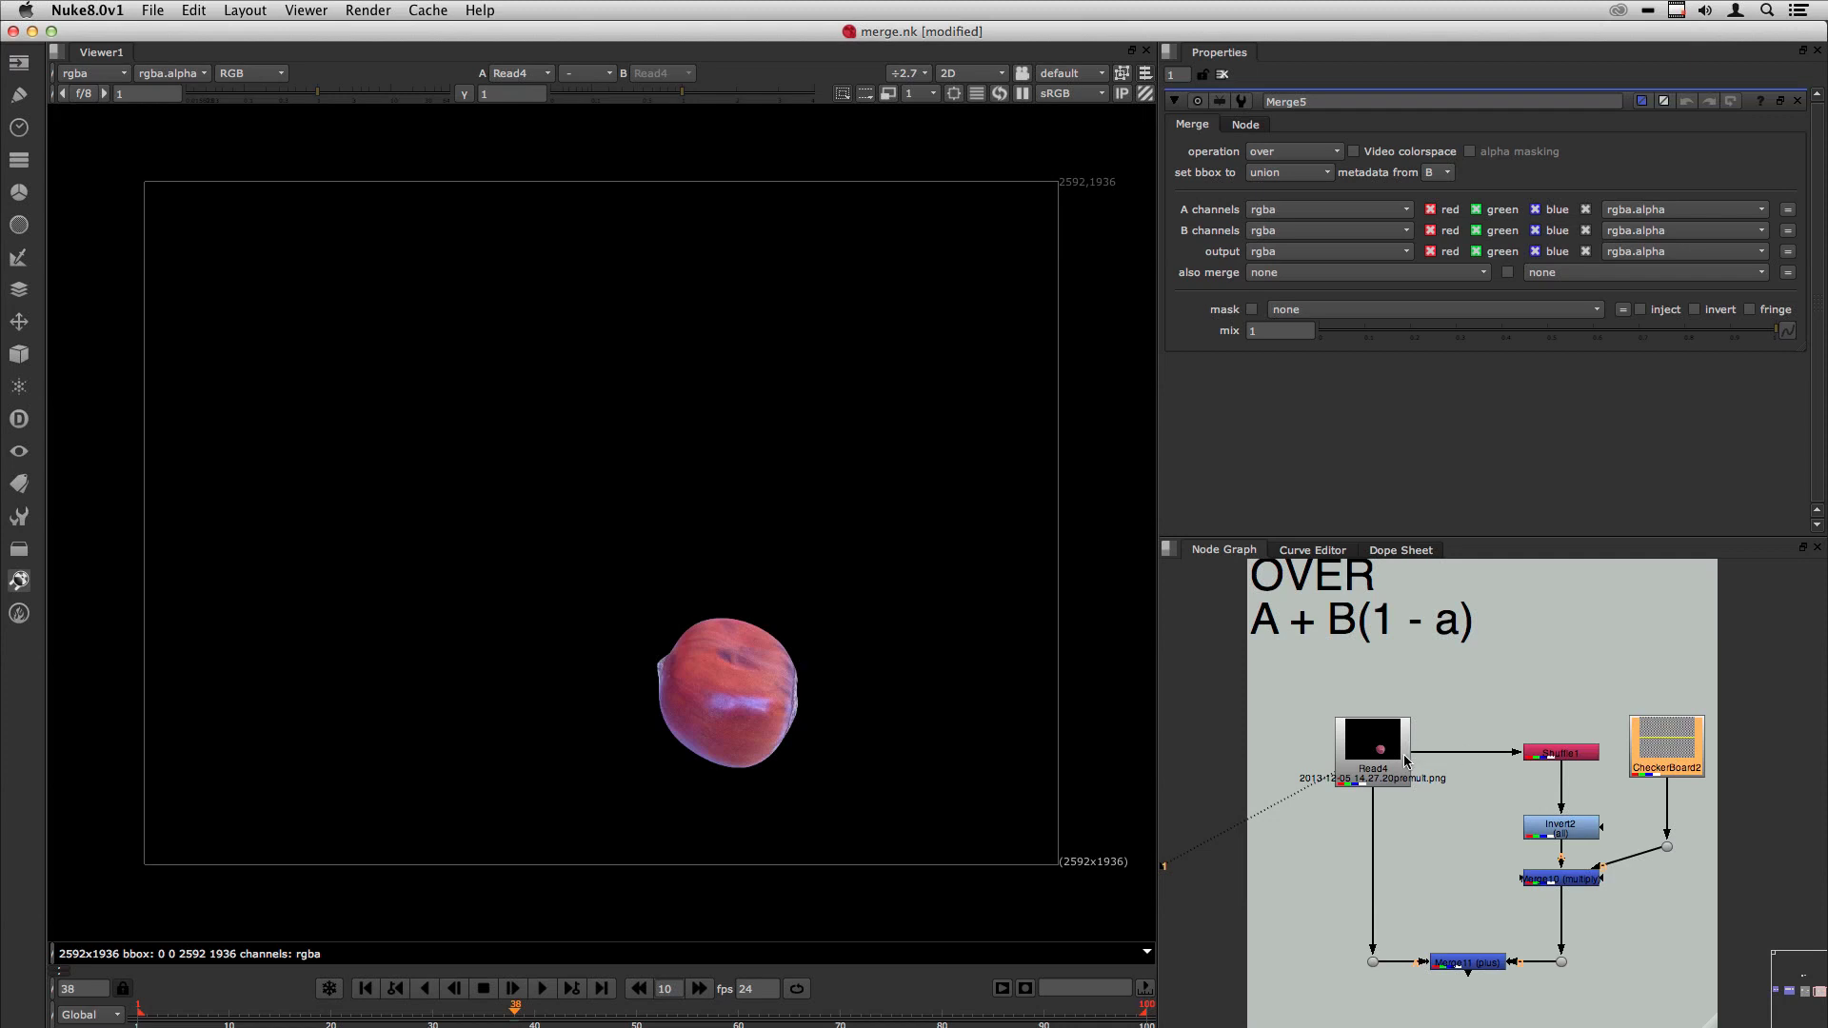
{"action": "left_click", "coordinate": [1566, 758]}
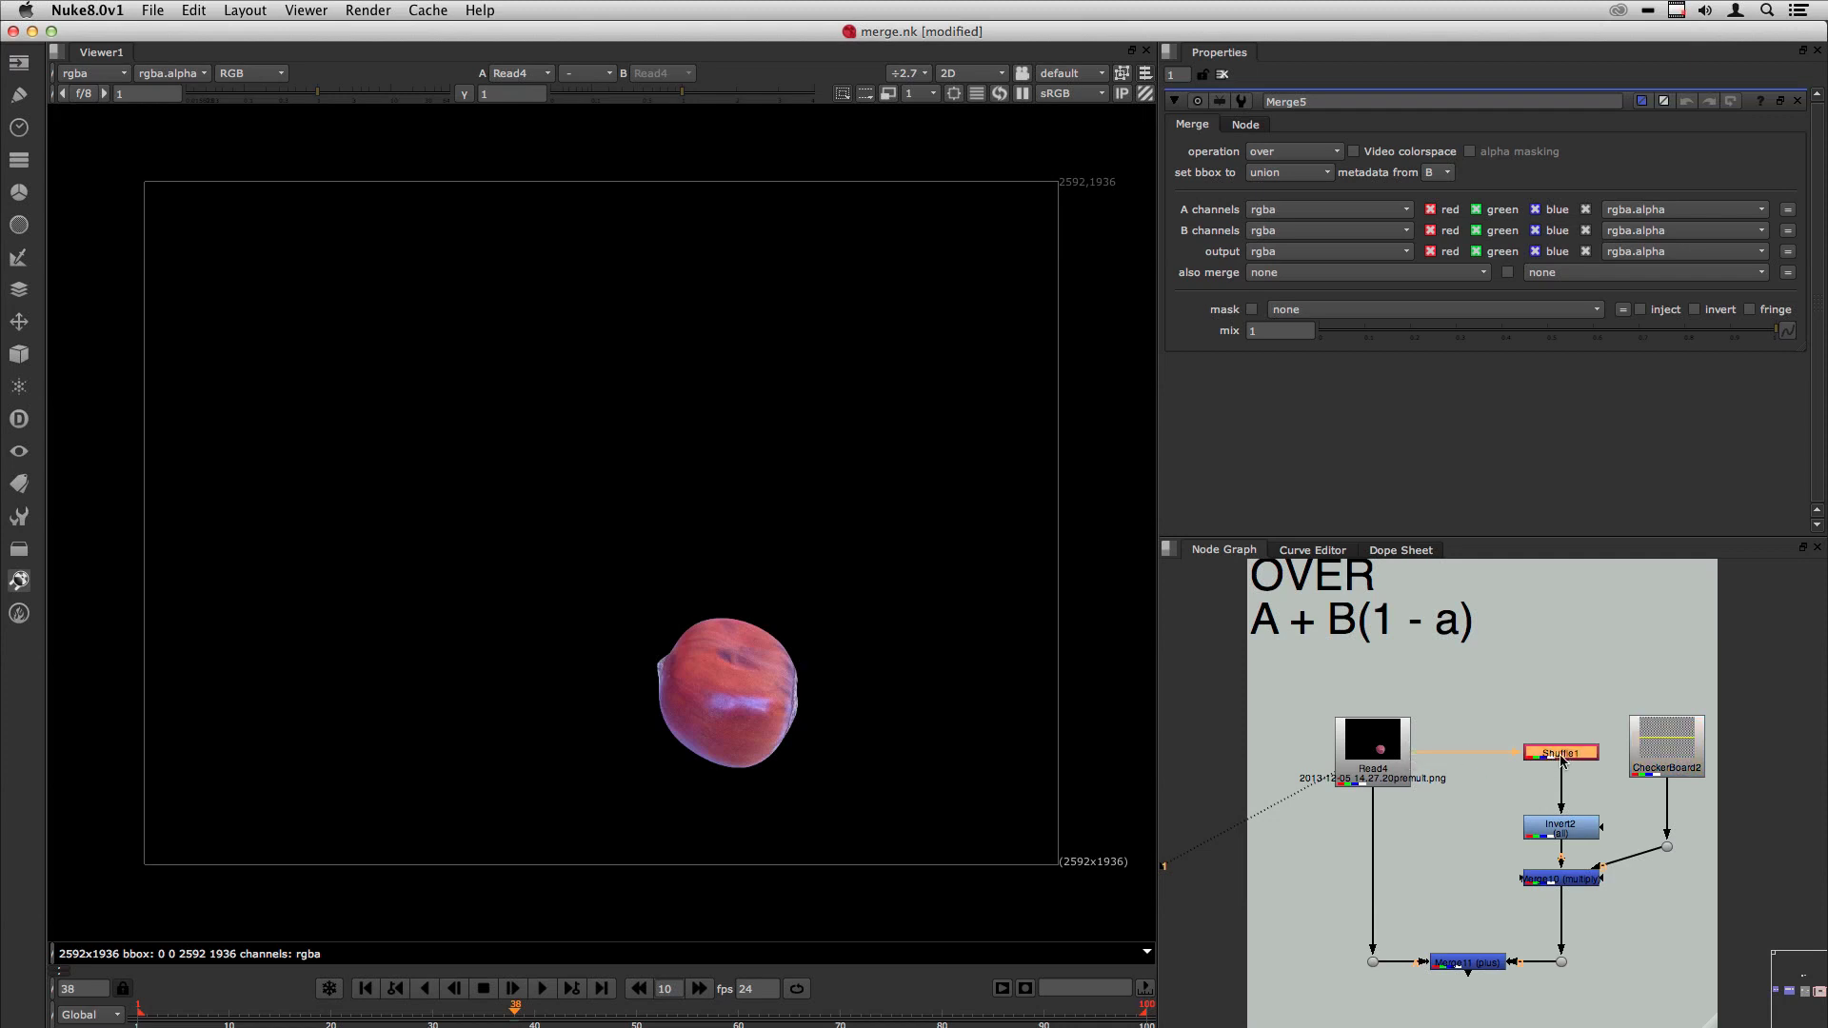
{"action": "left_click_drag", "start_coordinate": [1564, 833], "coordinate": [1566, 820]}
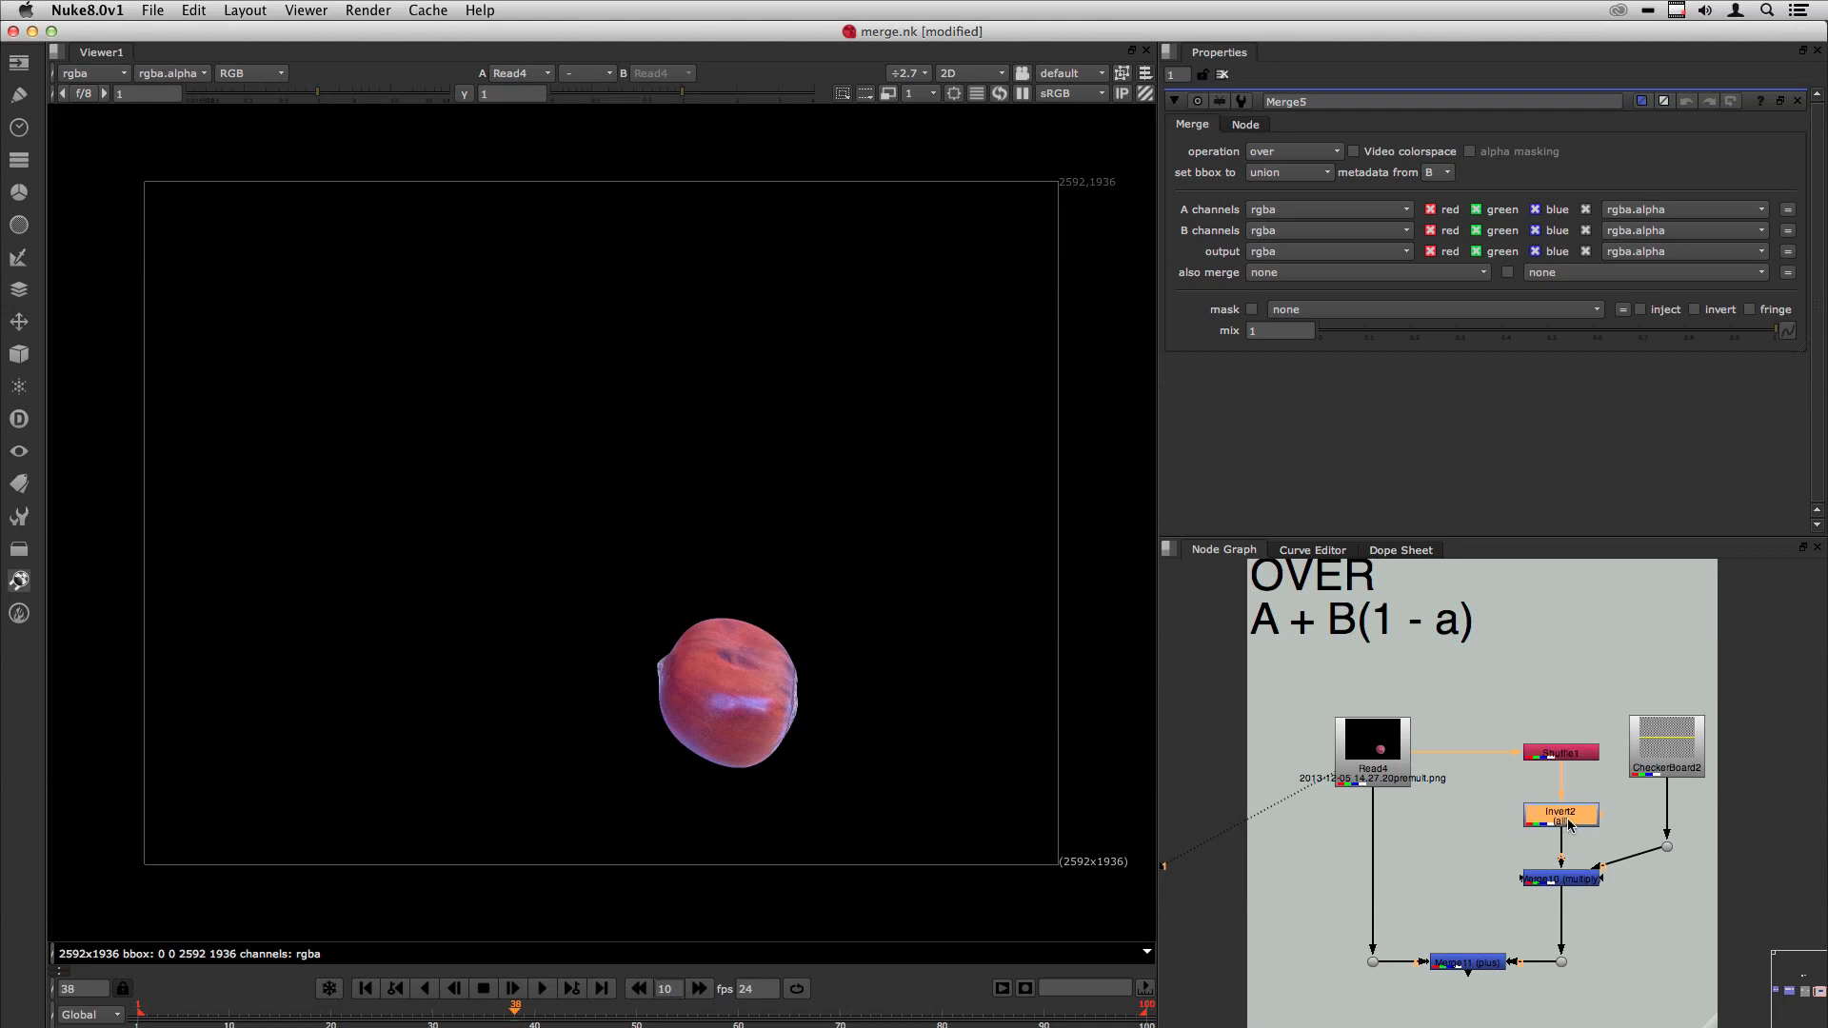
{"action": "left_click", "coordinate": [1571, 880]}
{"action": "left_click_drag", "start_coordinate": [1569, 873], "coordinate": [1569, 878]}
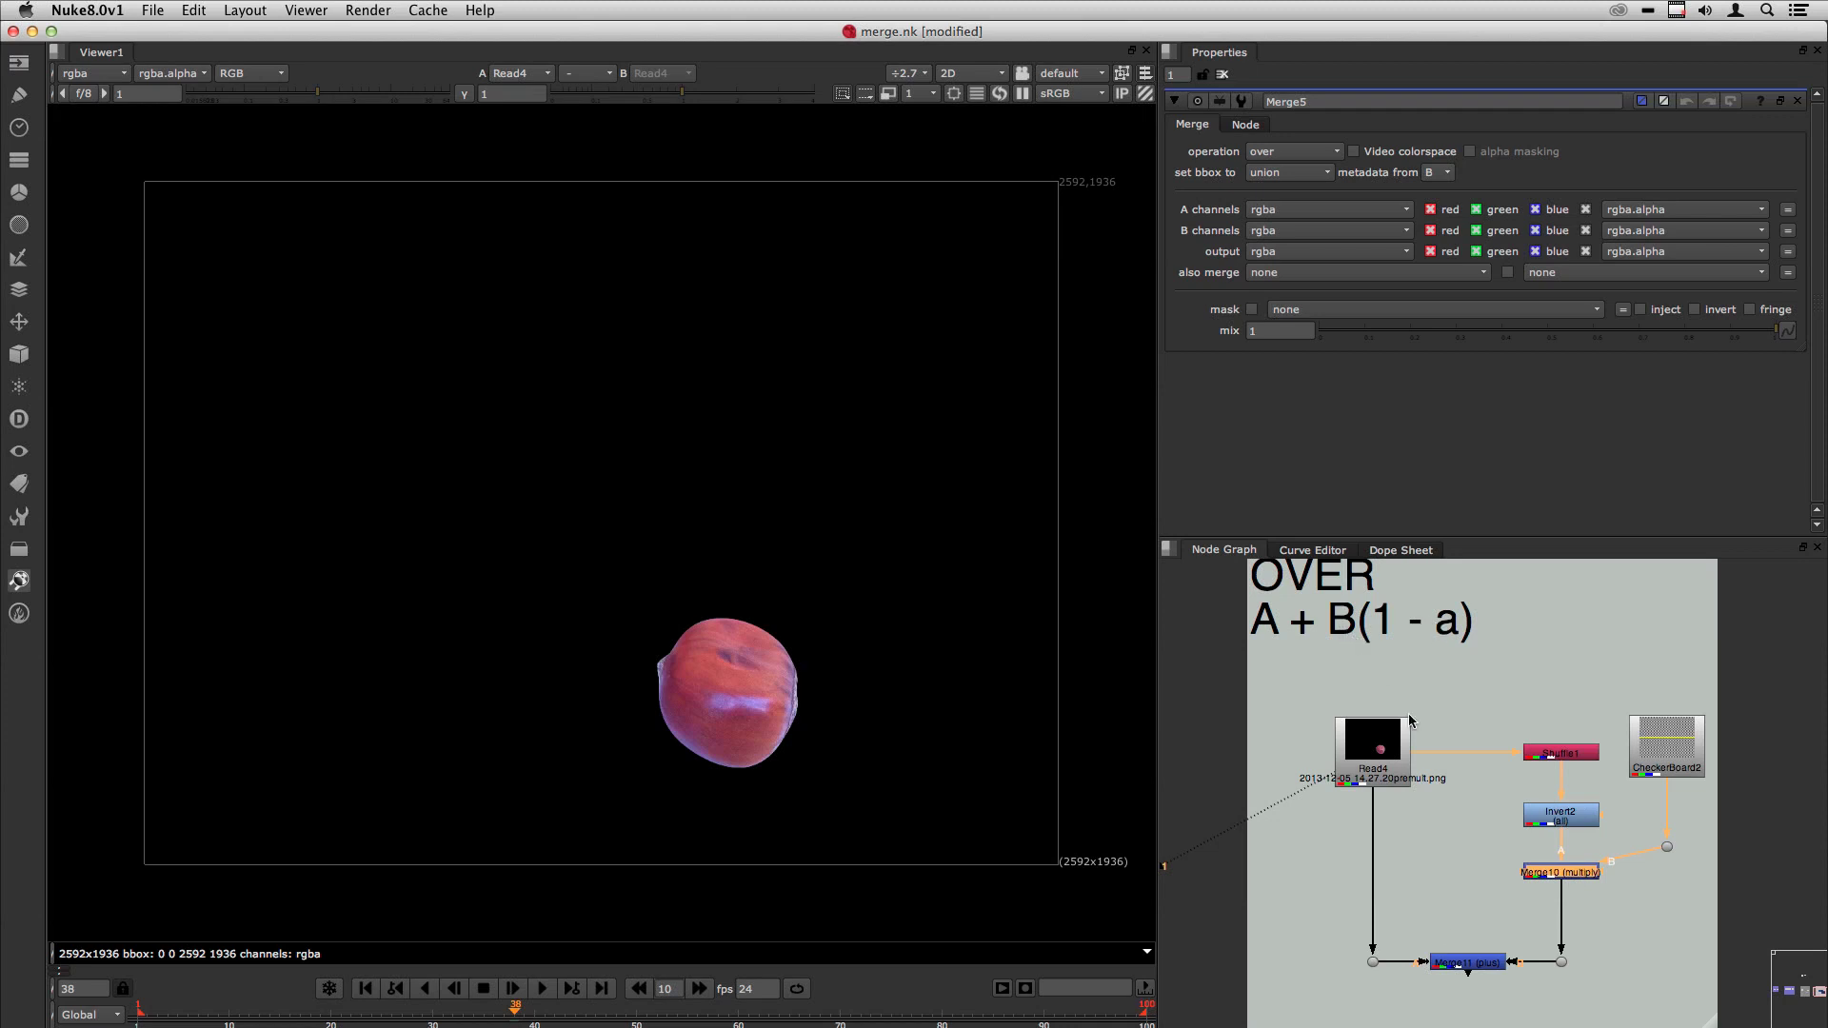
Step: View the output of Merge11 (plus) in the viewer and compare it with Read4 on its own
{"action": "left_click", "coordinate": [1469, 964]}
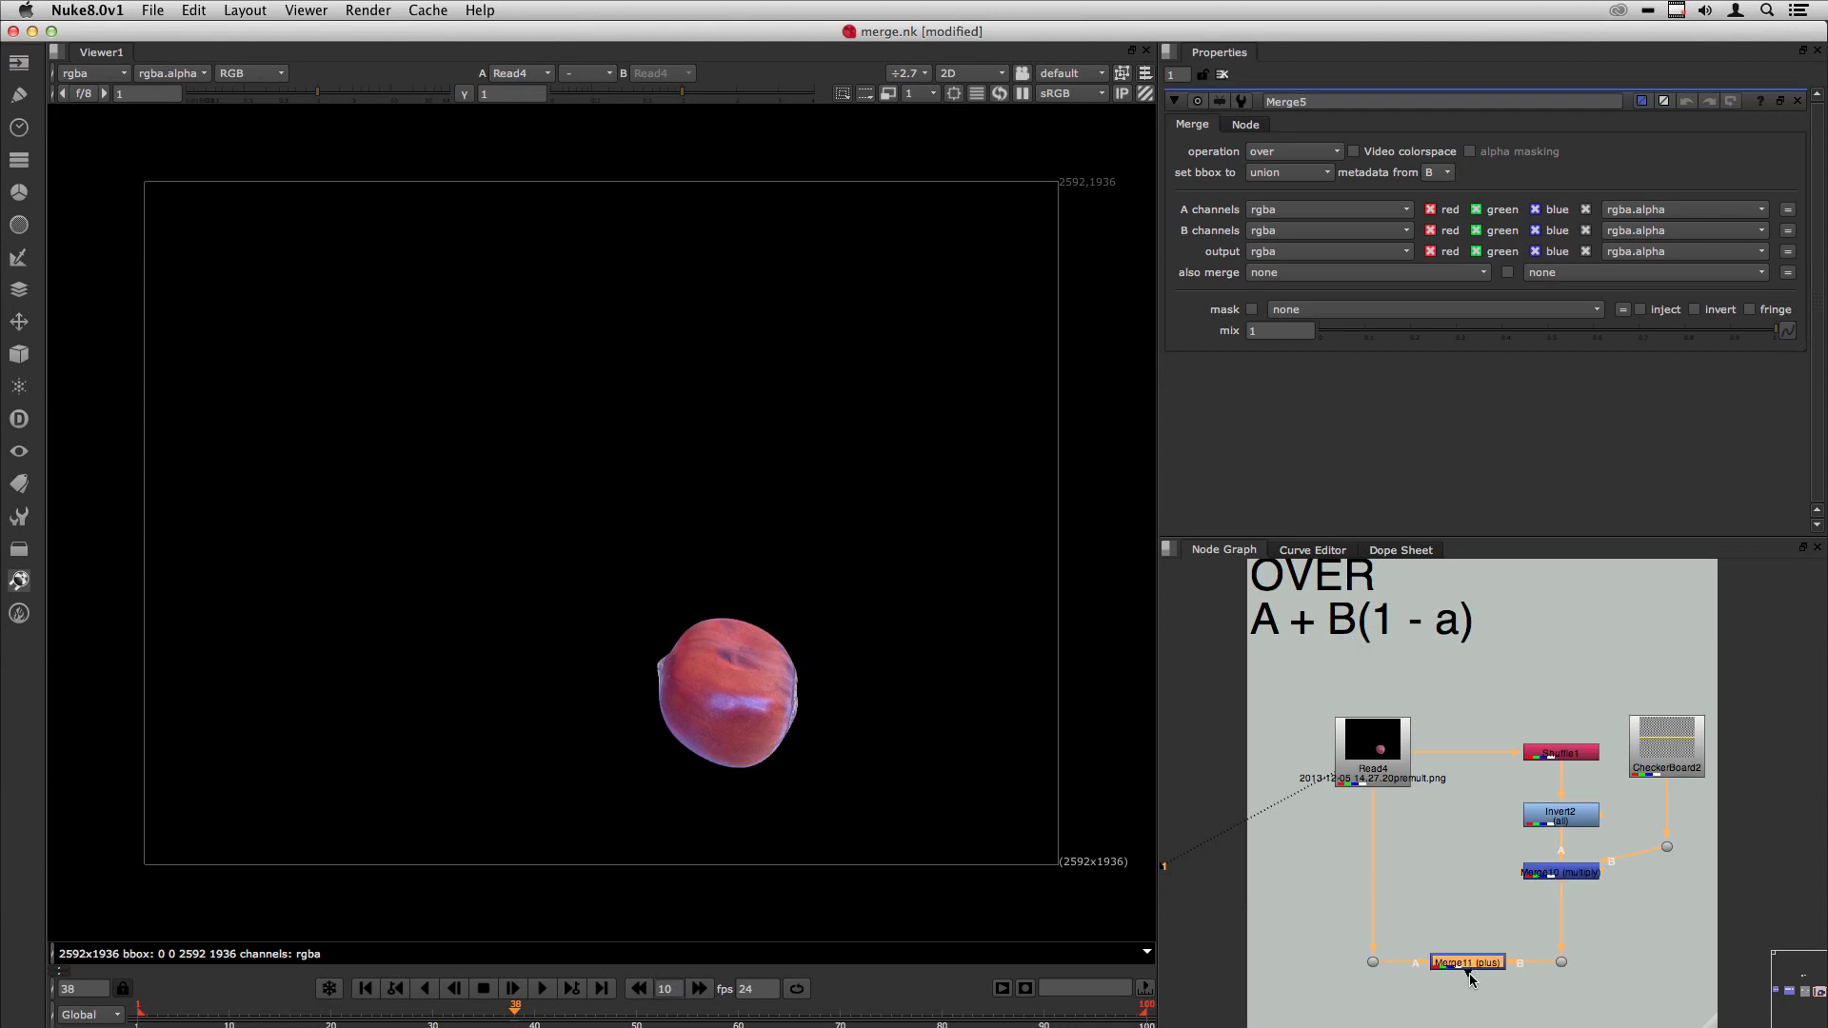
{"action": "key", "text": "1"}
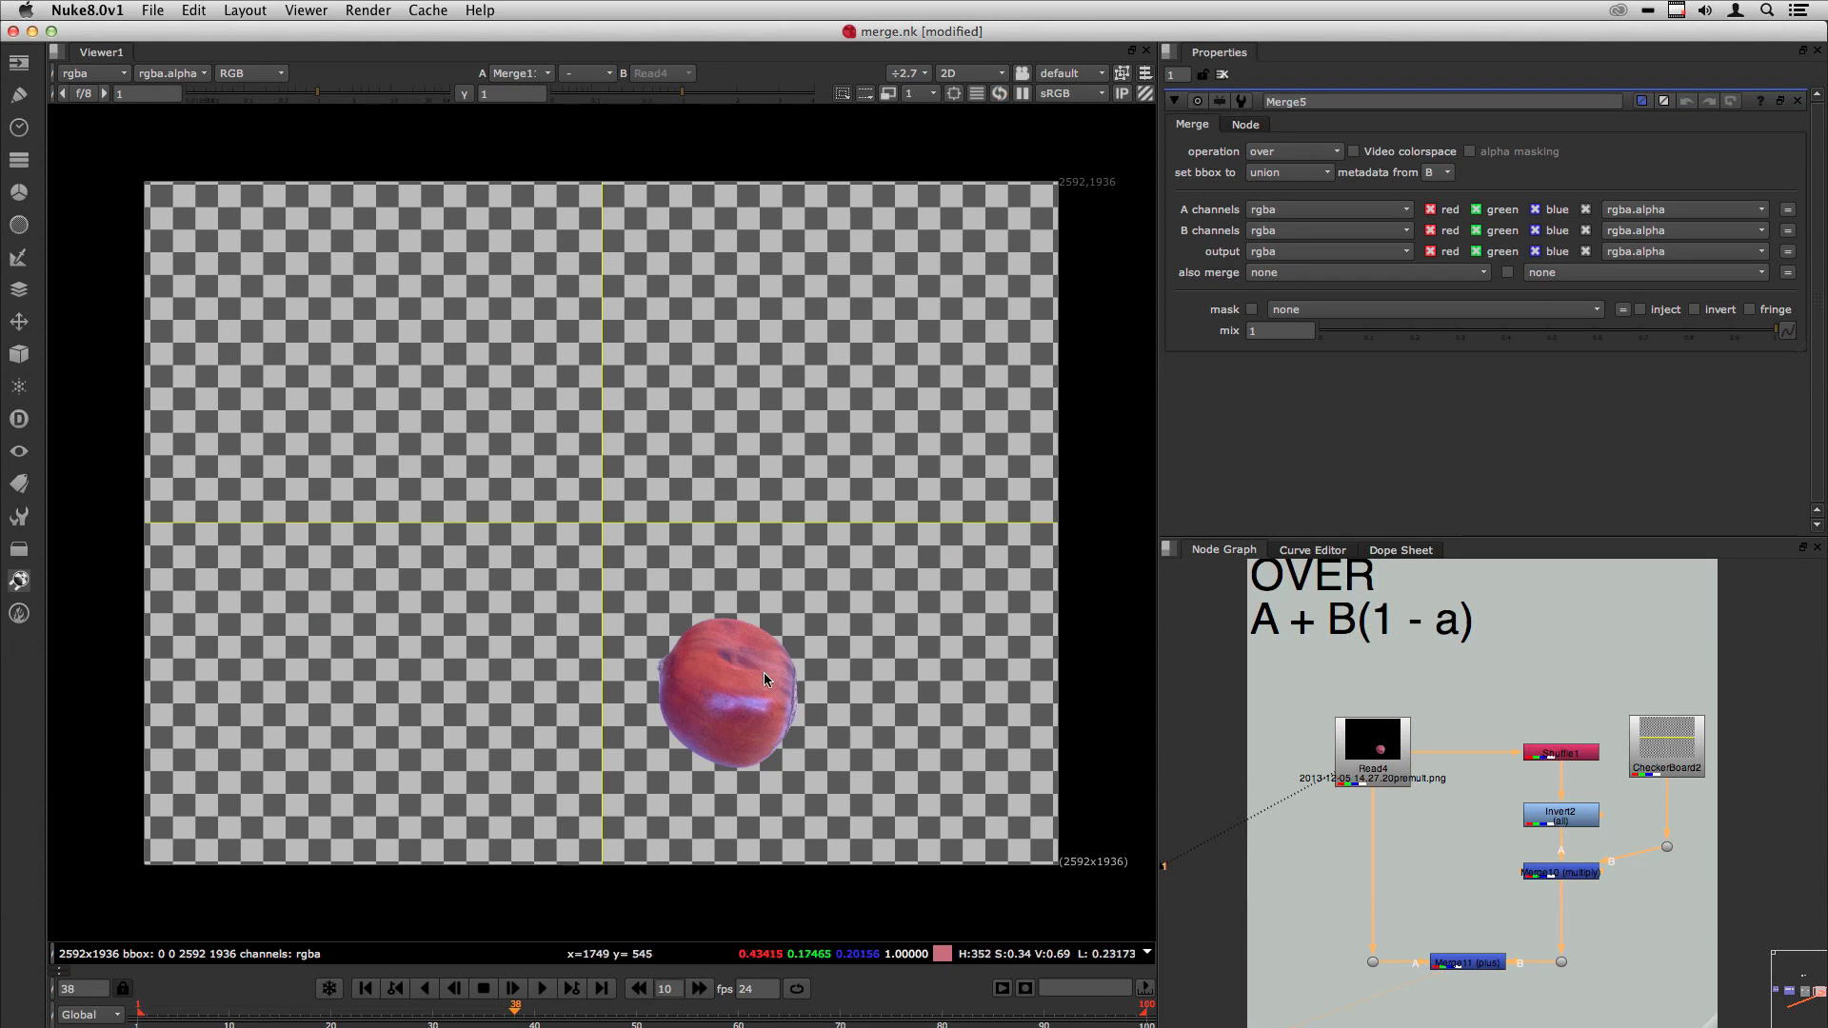
{"action": "left_click", "coordinate": [1388, 765]}
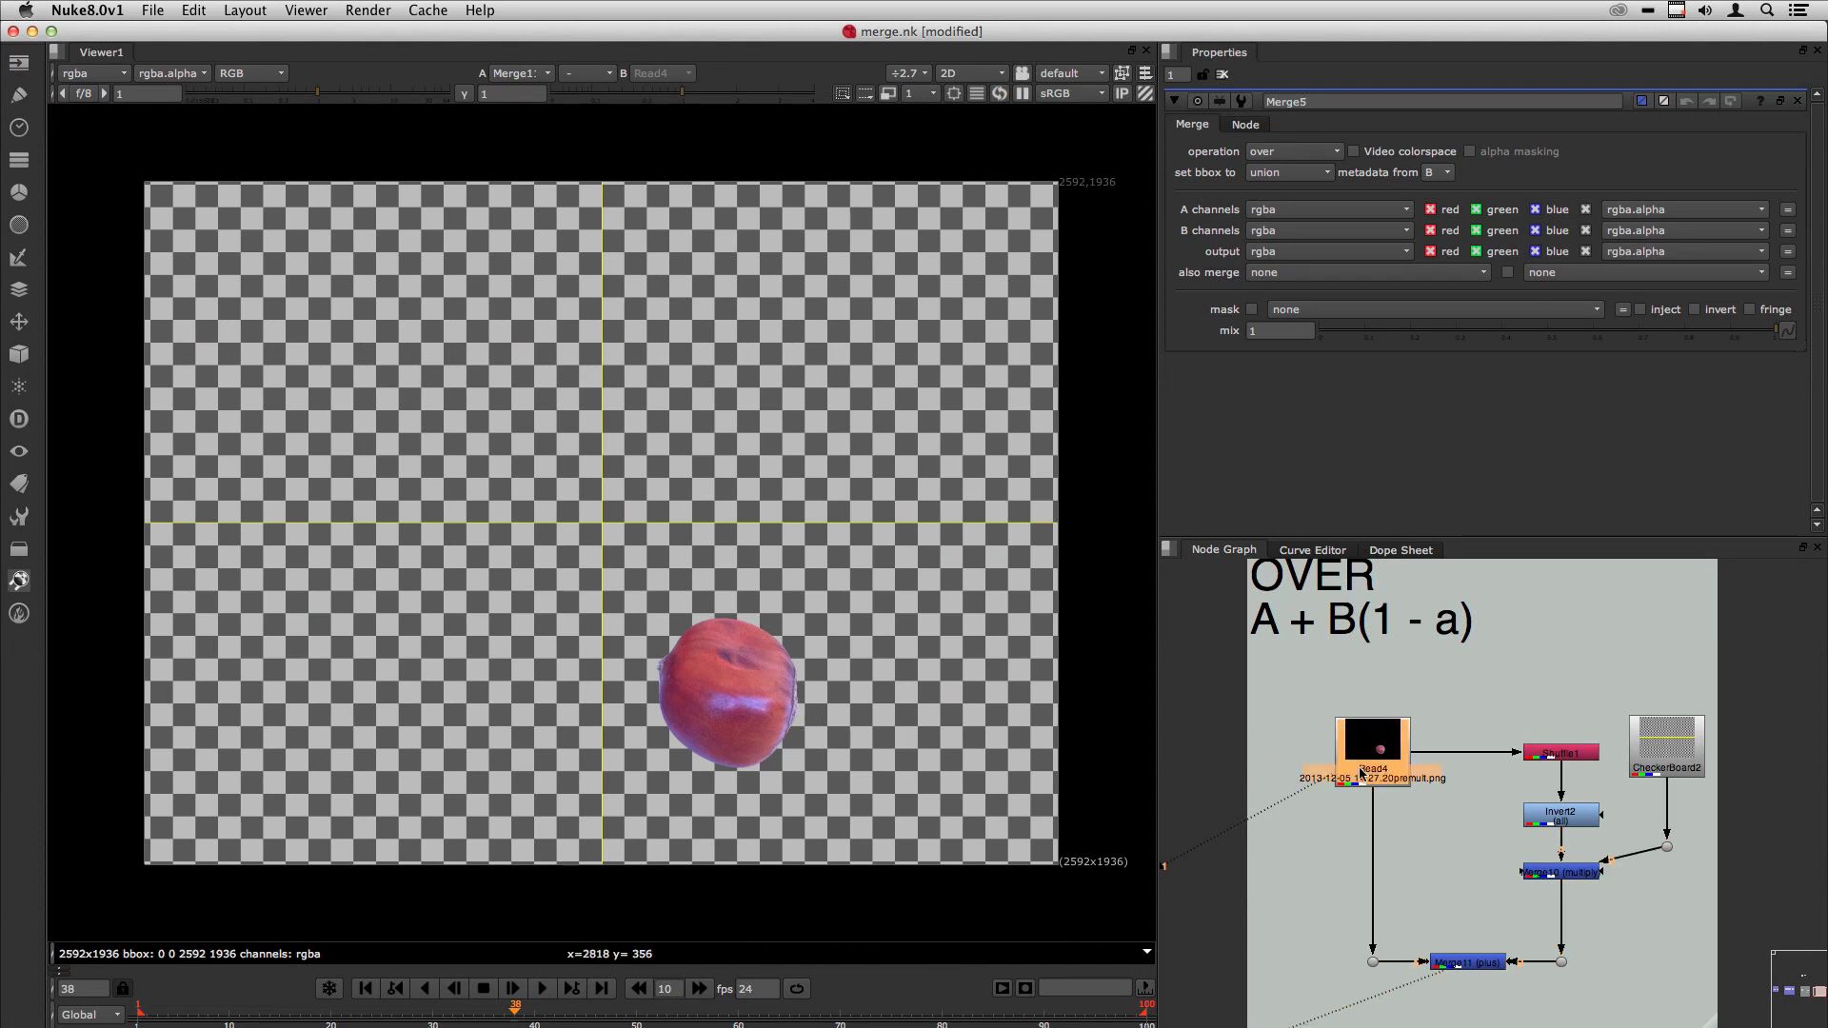
{"action": "key", "text": "1"}
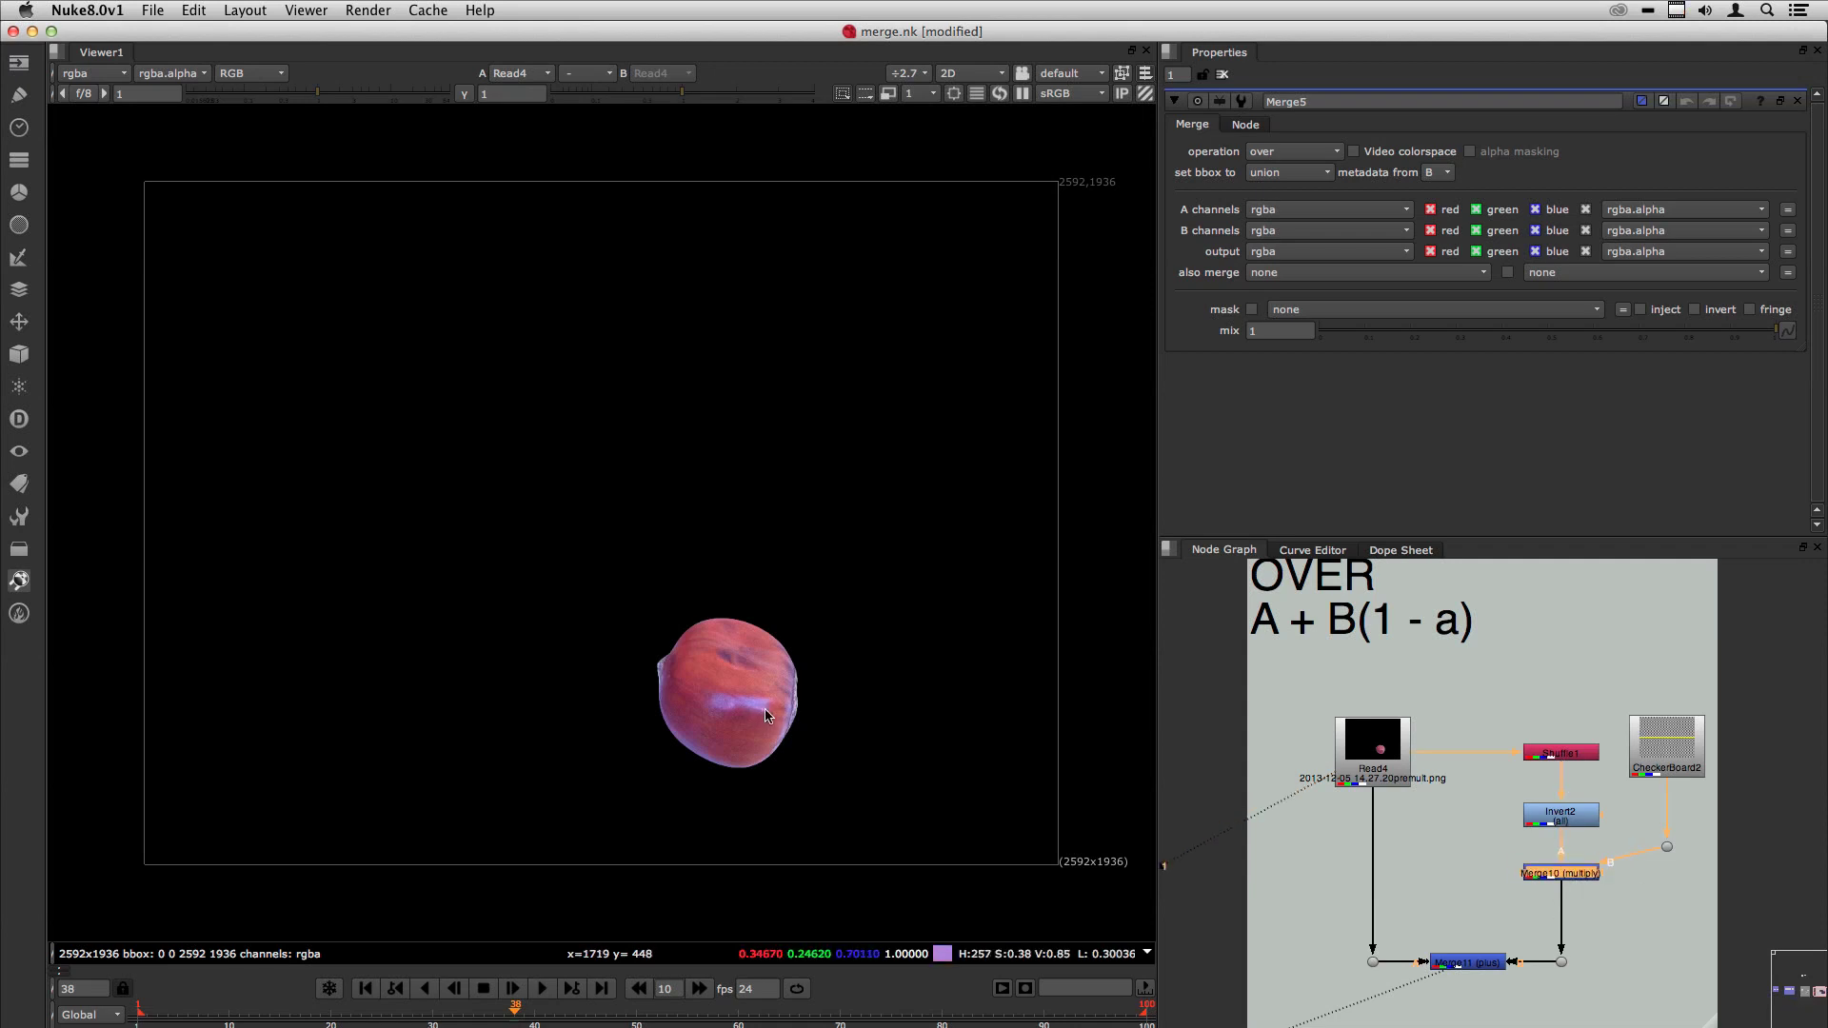
Step: View the output of Merge10 (multiply) in the viewer and compare it with the output of Merge11 (plus)
{"action": "key", "text": "1"}
{"action": "left_click", "coordinate": [1295, 820]}
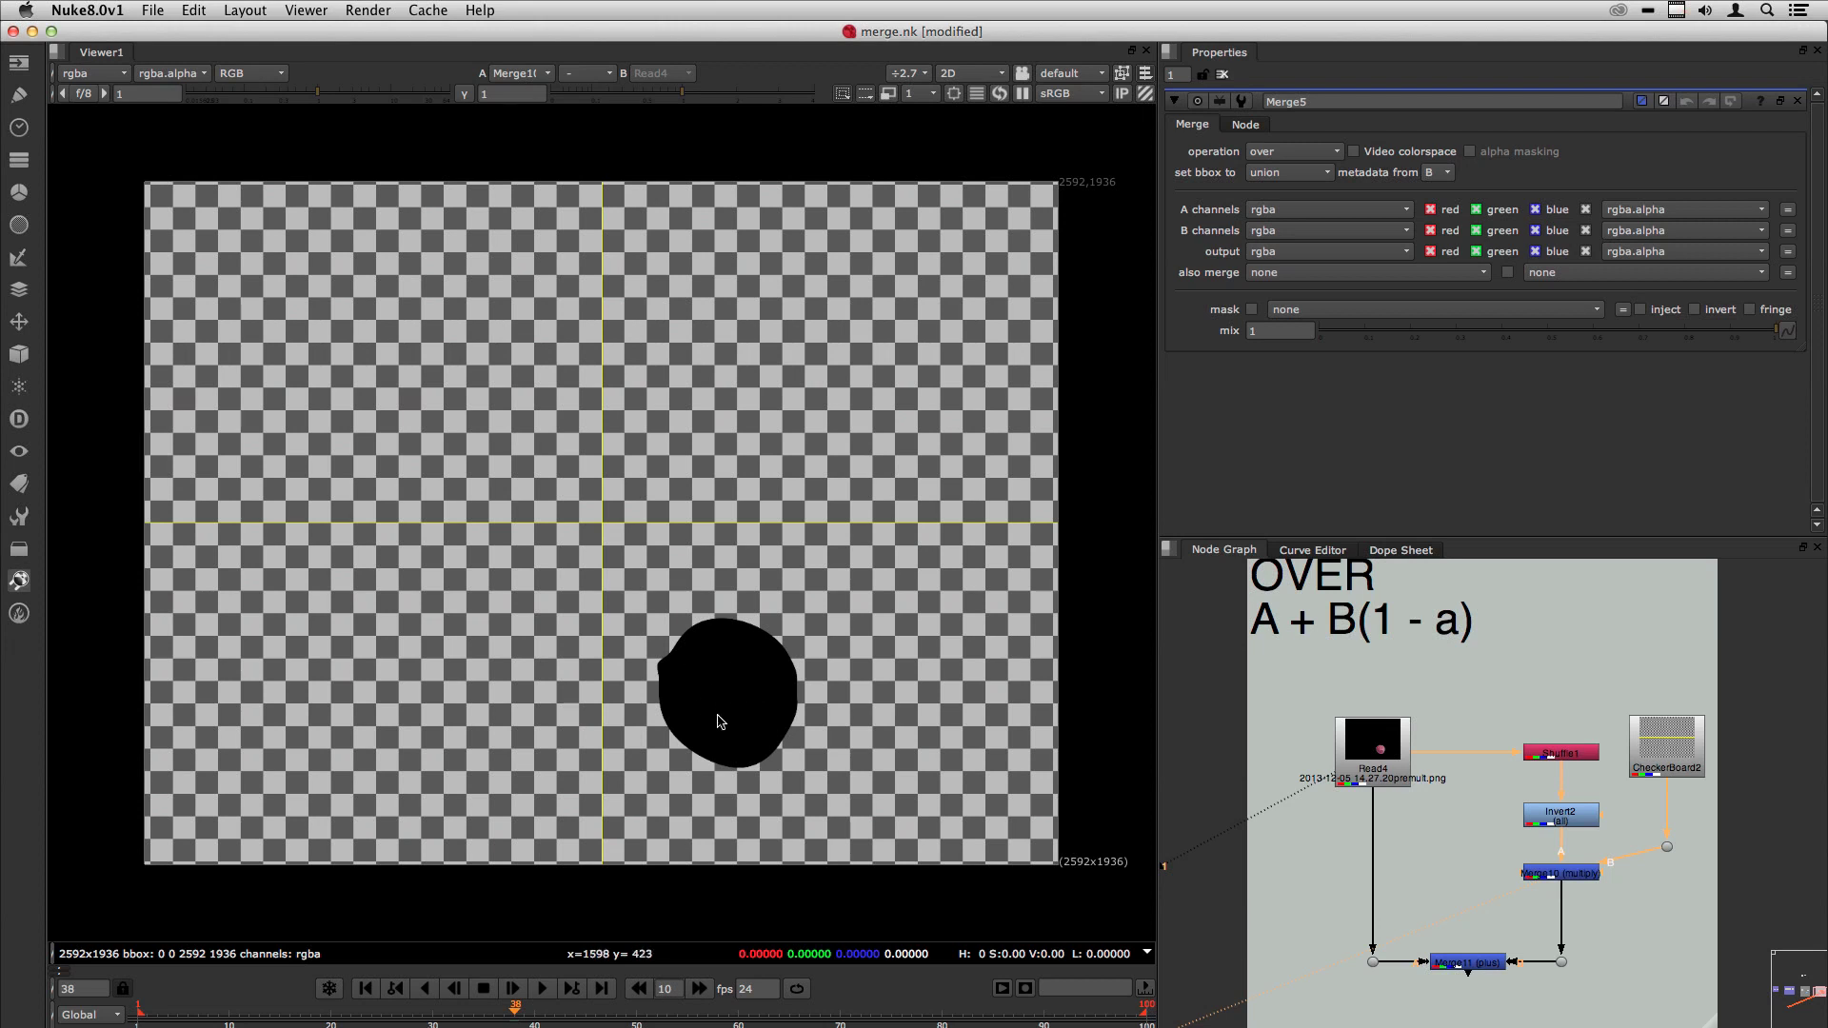
{"action": "left_click", "coordinate": [1466, 963]}
{"action": "key", "text": "1"}
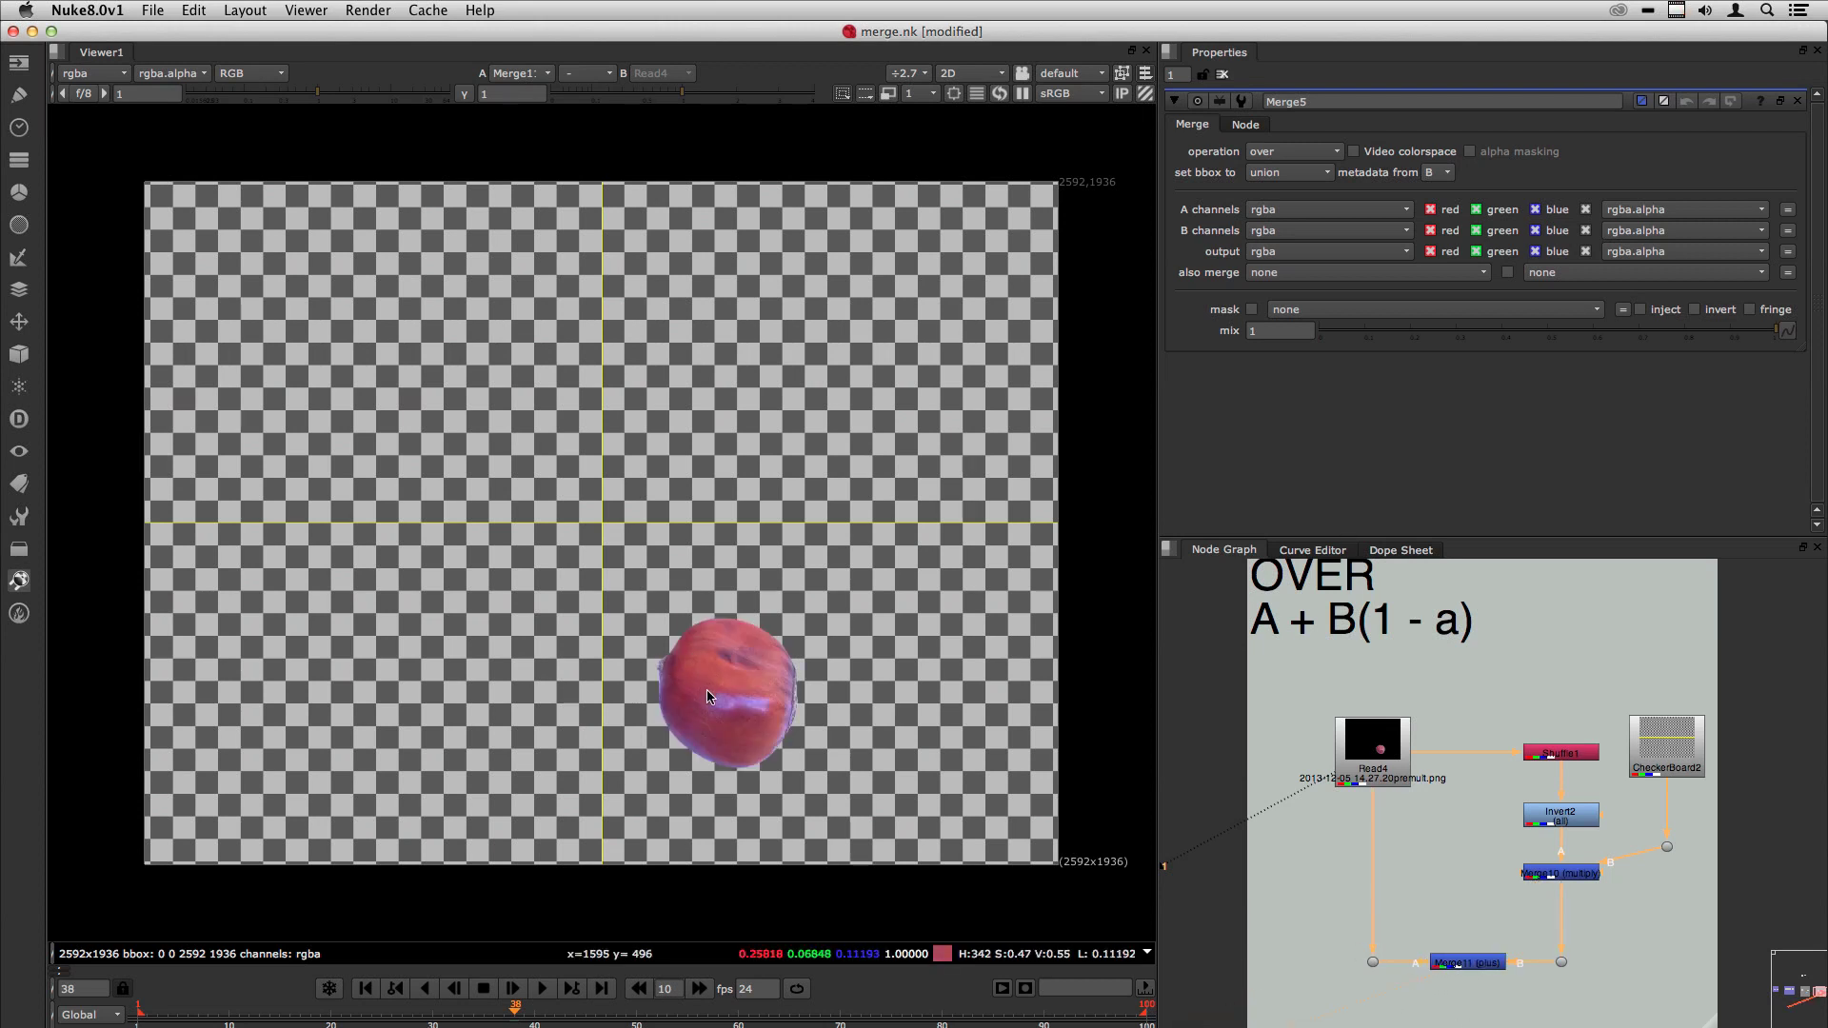
Step: View Read4 from the OVER setup in the viewer and check its alpha channel against its colour image
{"action": "left_click", "coordinate": [1465, 869]}
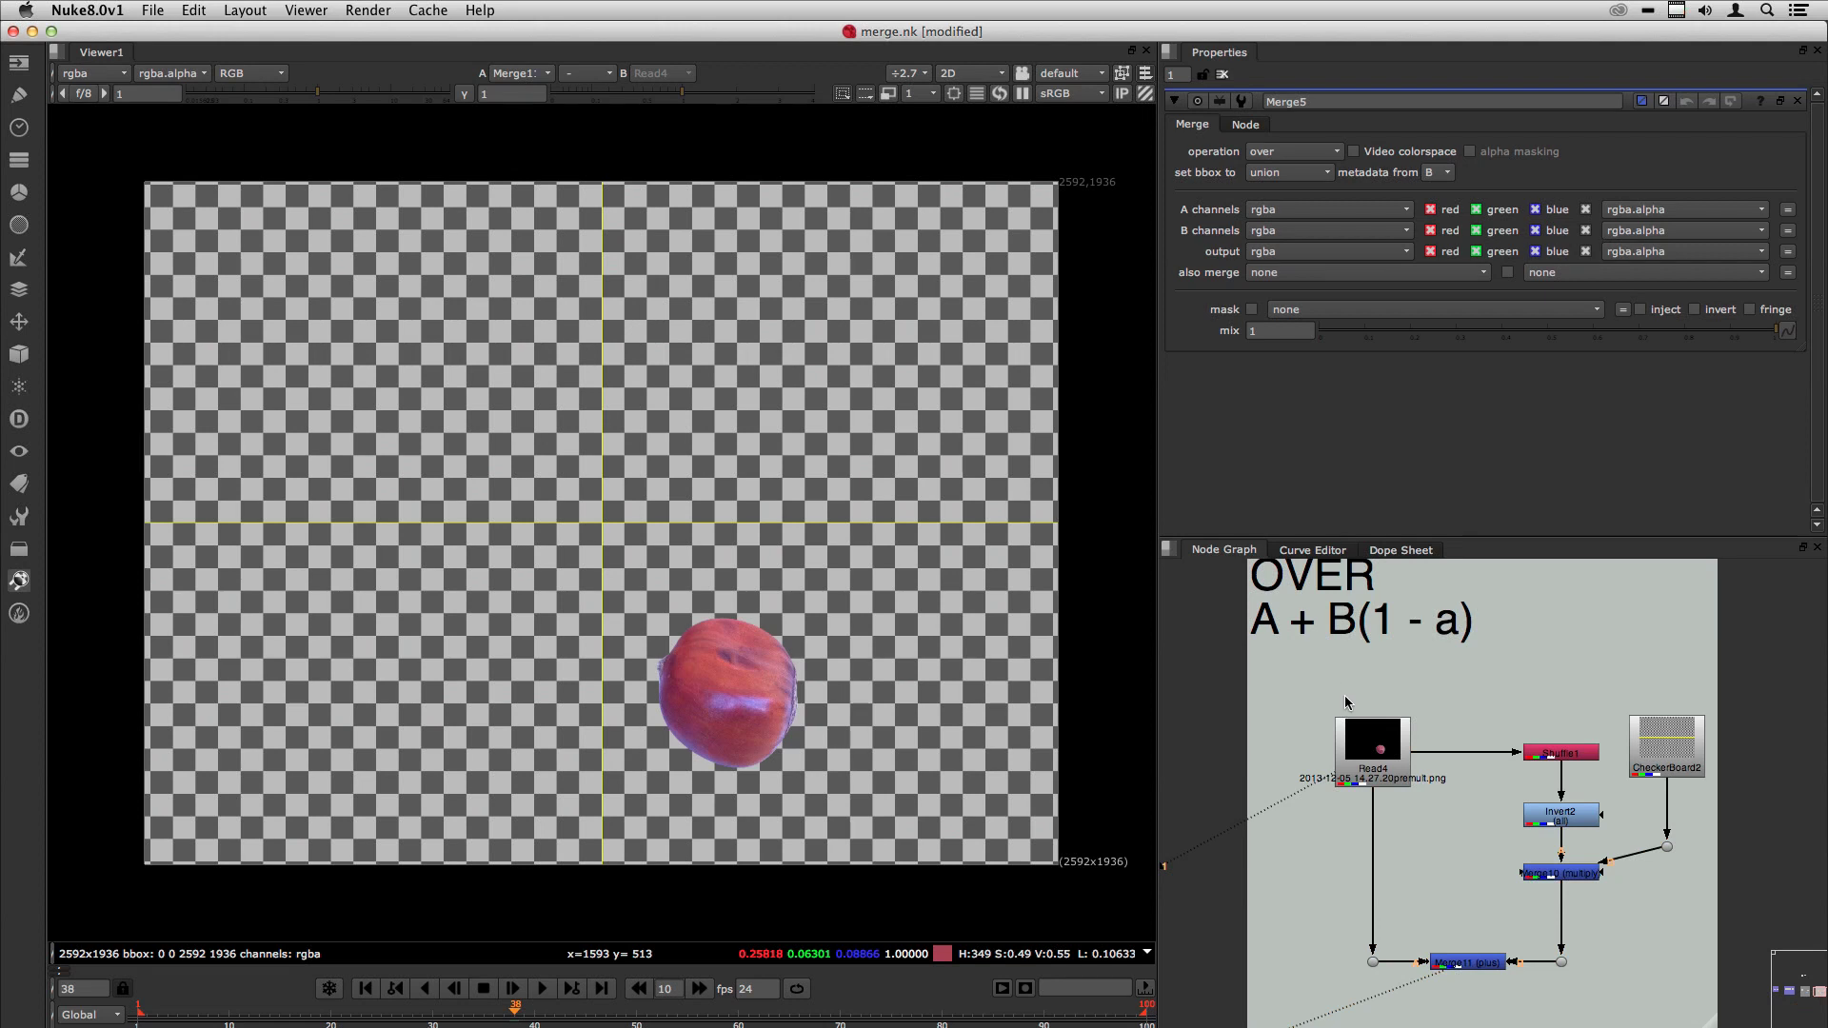
{"action": "left_click", "coordinate": [1387, 767]}
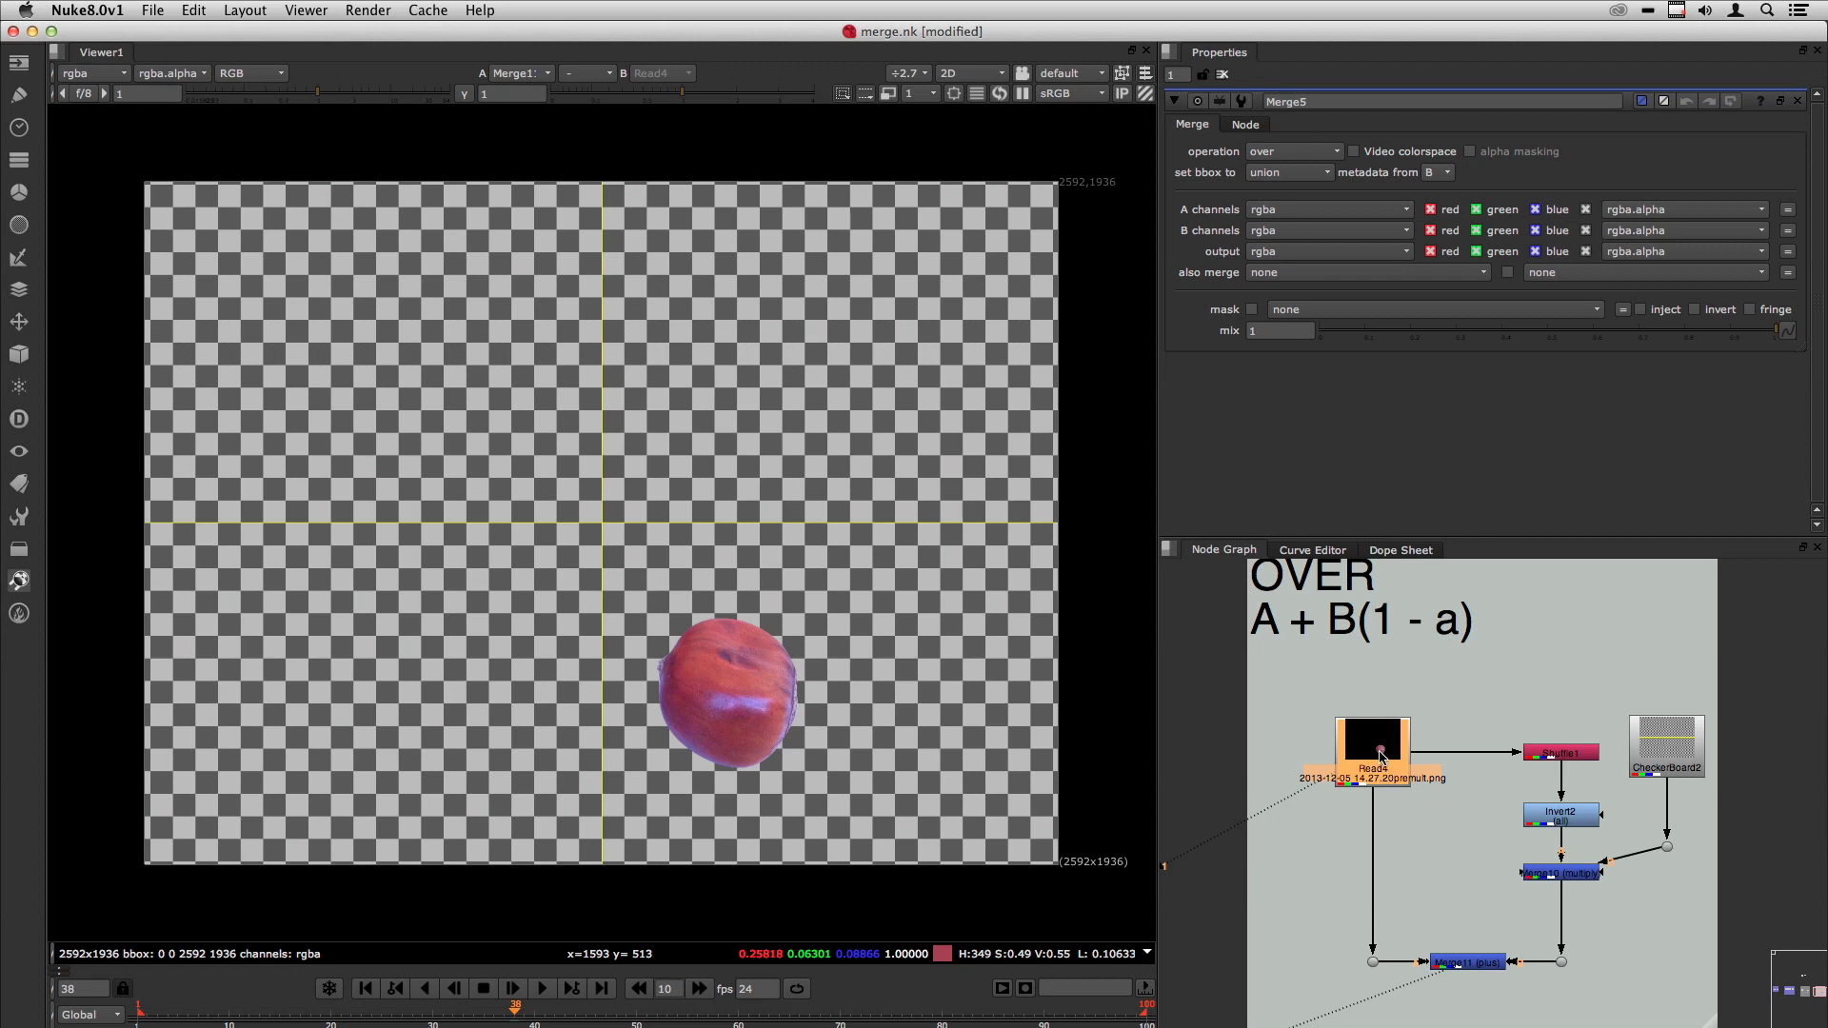
{"action": "key", "text": "1"}
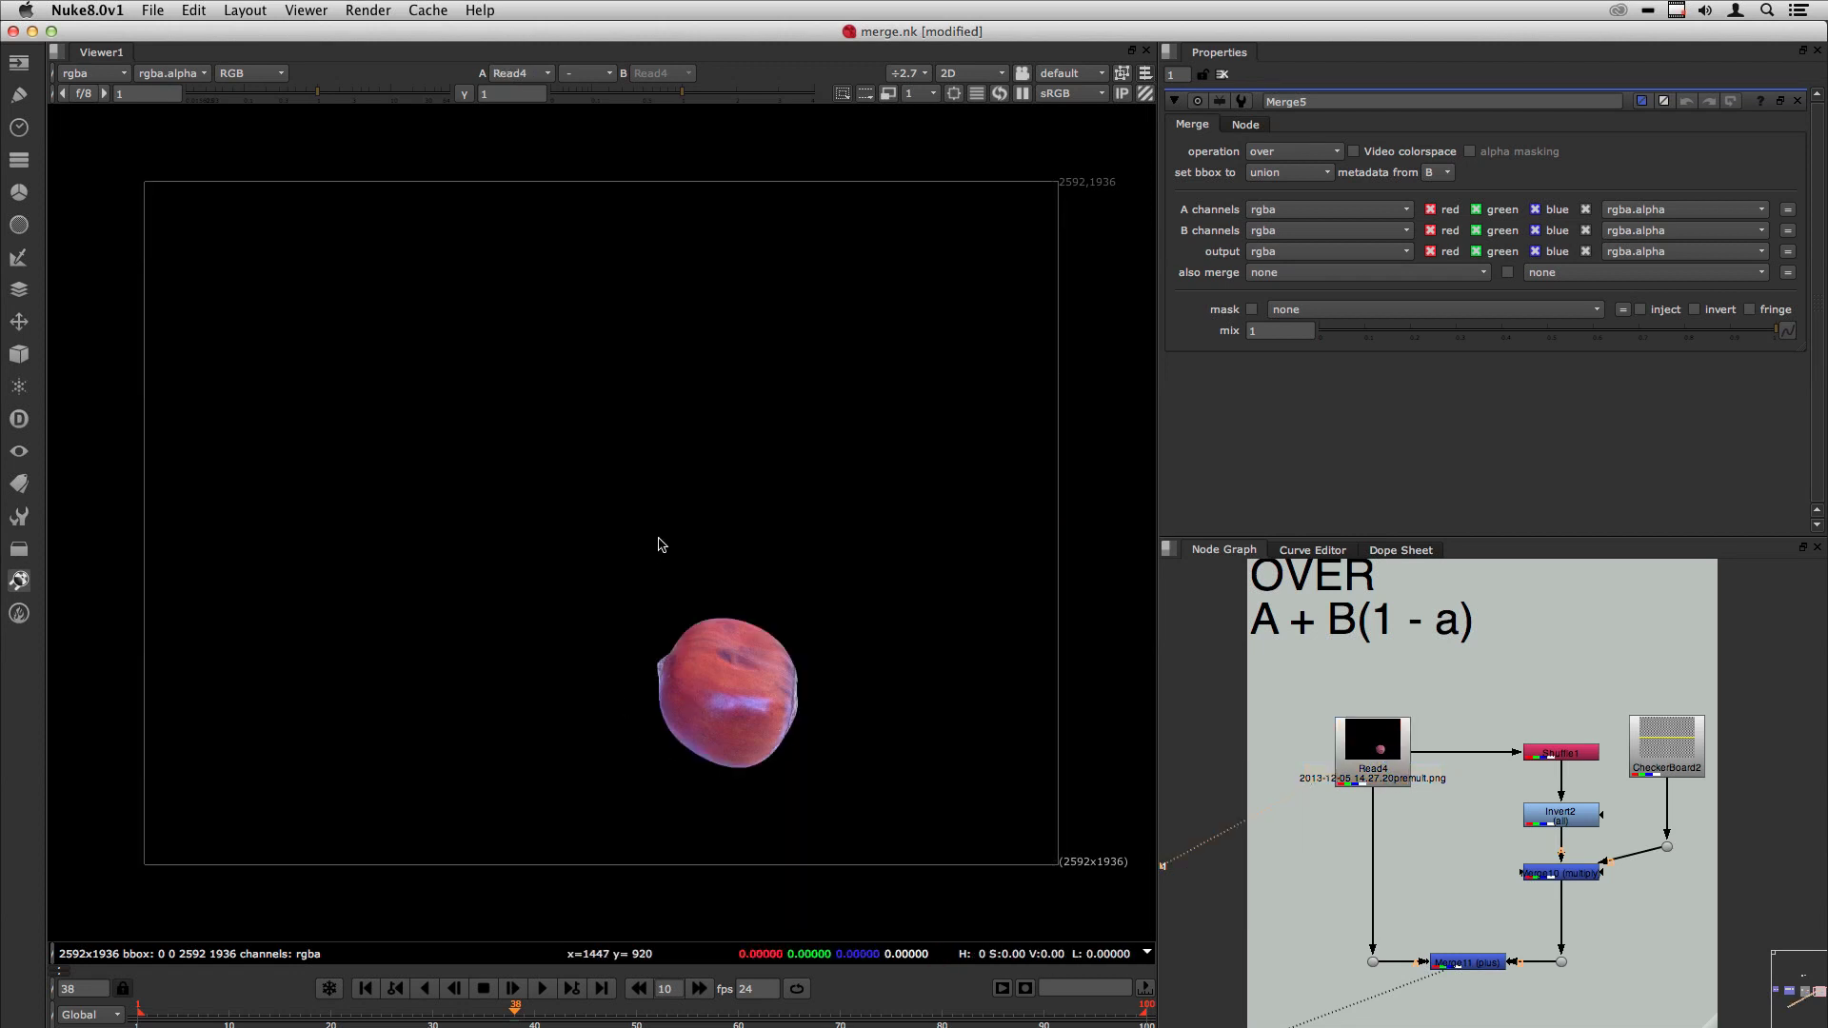
{"action": "key", "text": "a"}
{"action": "key", "text": "a"}
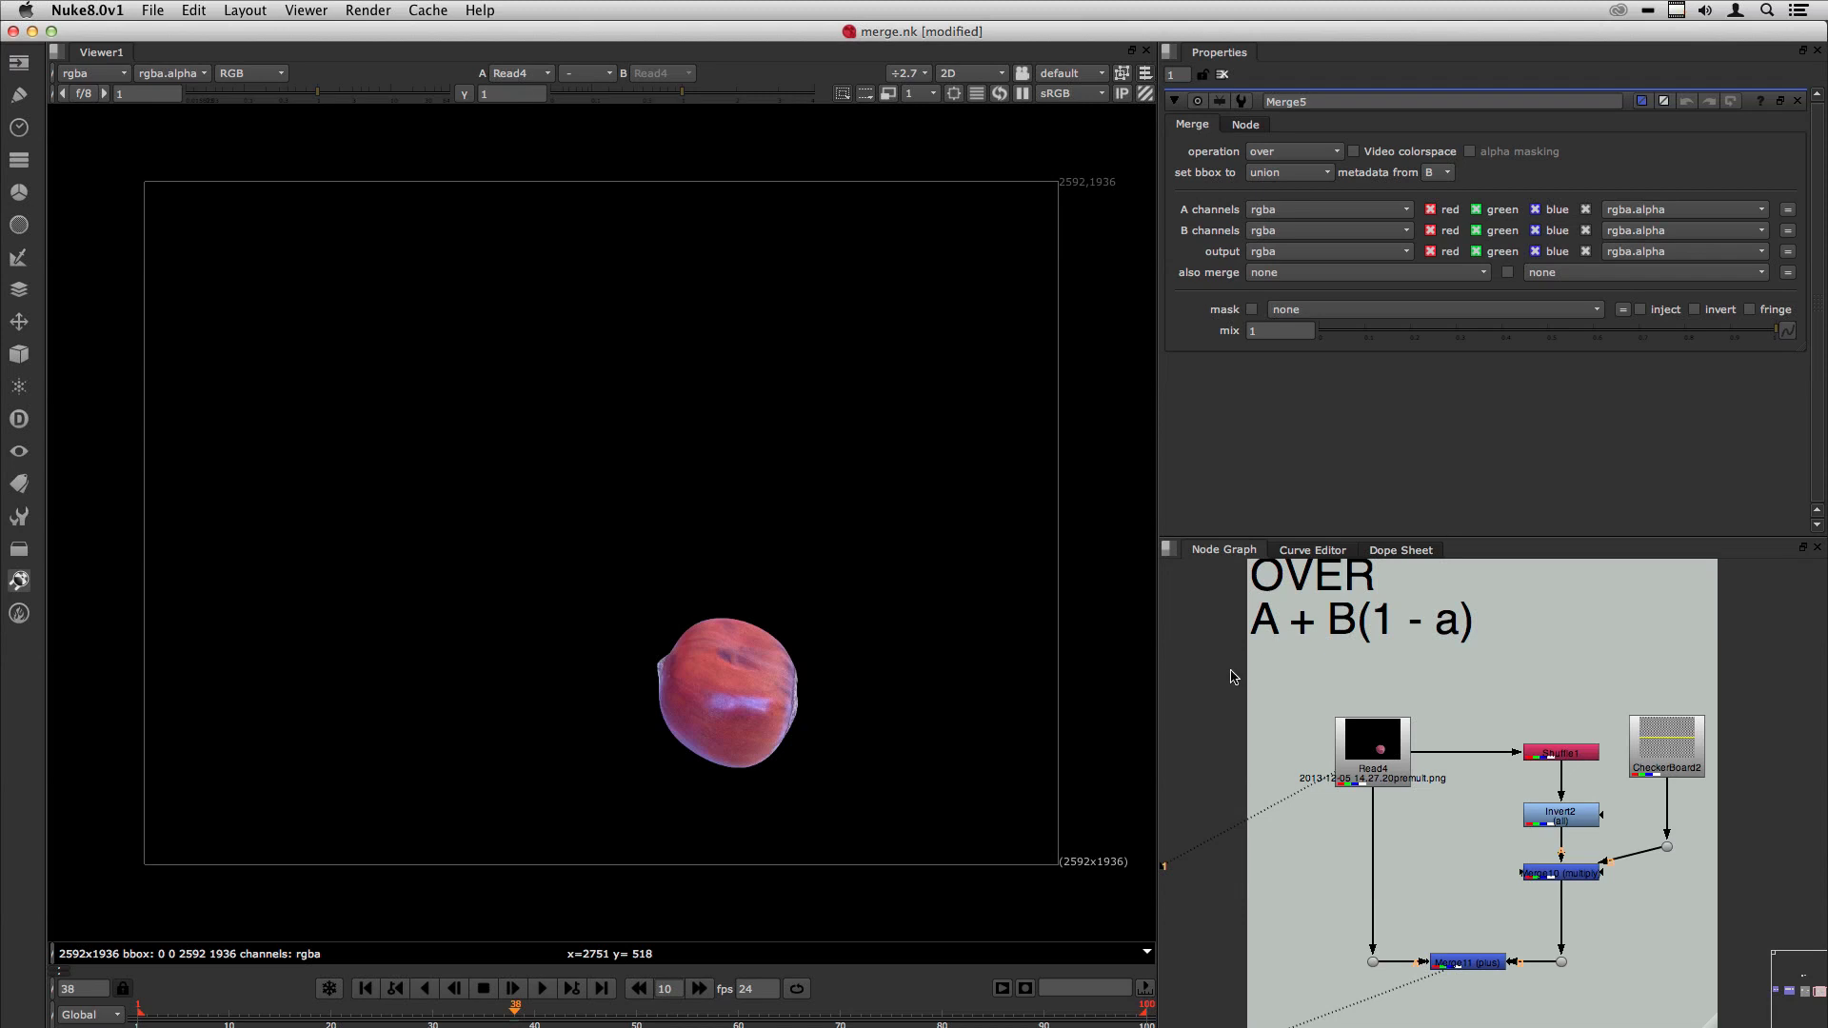
Step: Find the MATTE setup in the node graph and look up the matte formula among Merge5's operation descriptions
{"action": "middle_click_drag", "start_coordinate": [1238, 676], "coordinate": [1713, 685]}
{"action": "middle_click_drag", "start_coordinate": [1396, 689], "coordinate": [1429, 641]}
{"action": "left_click", "coordinate": [1279, 154]}
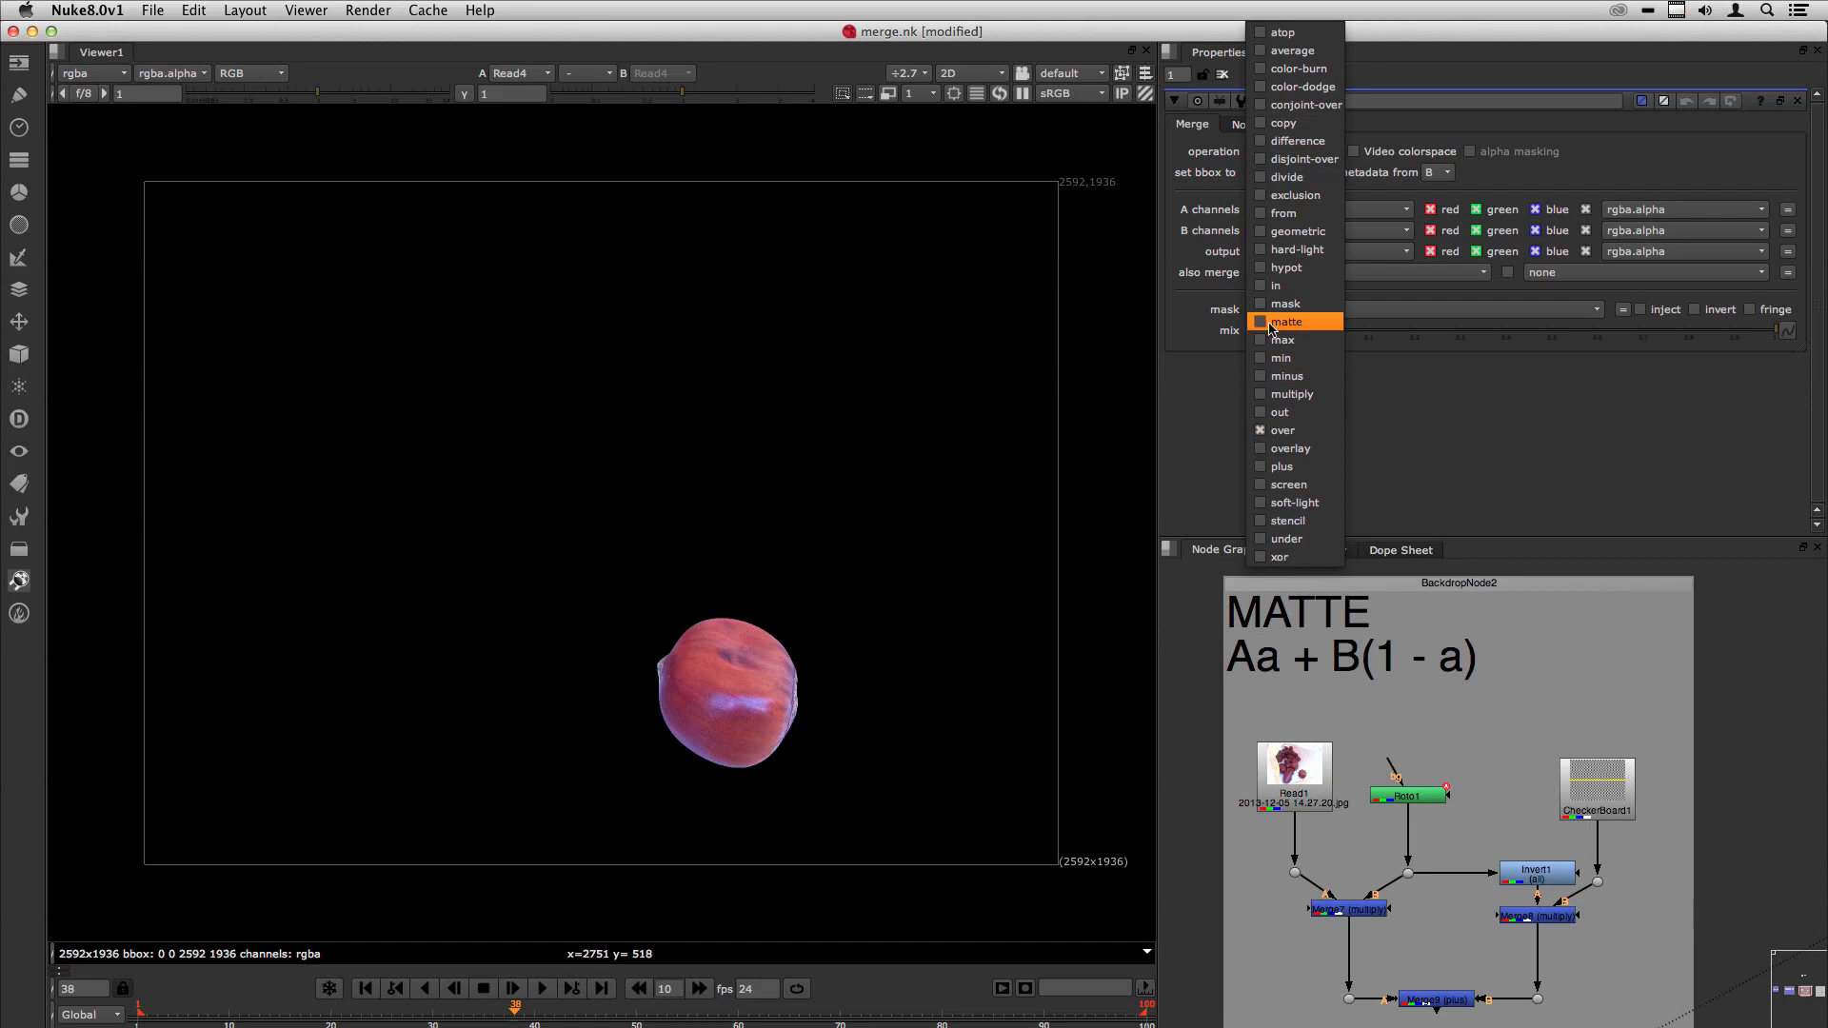
{"action": "left_click", "coordinate": [1435, 405]}
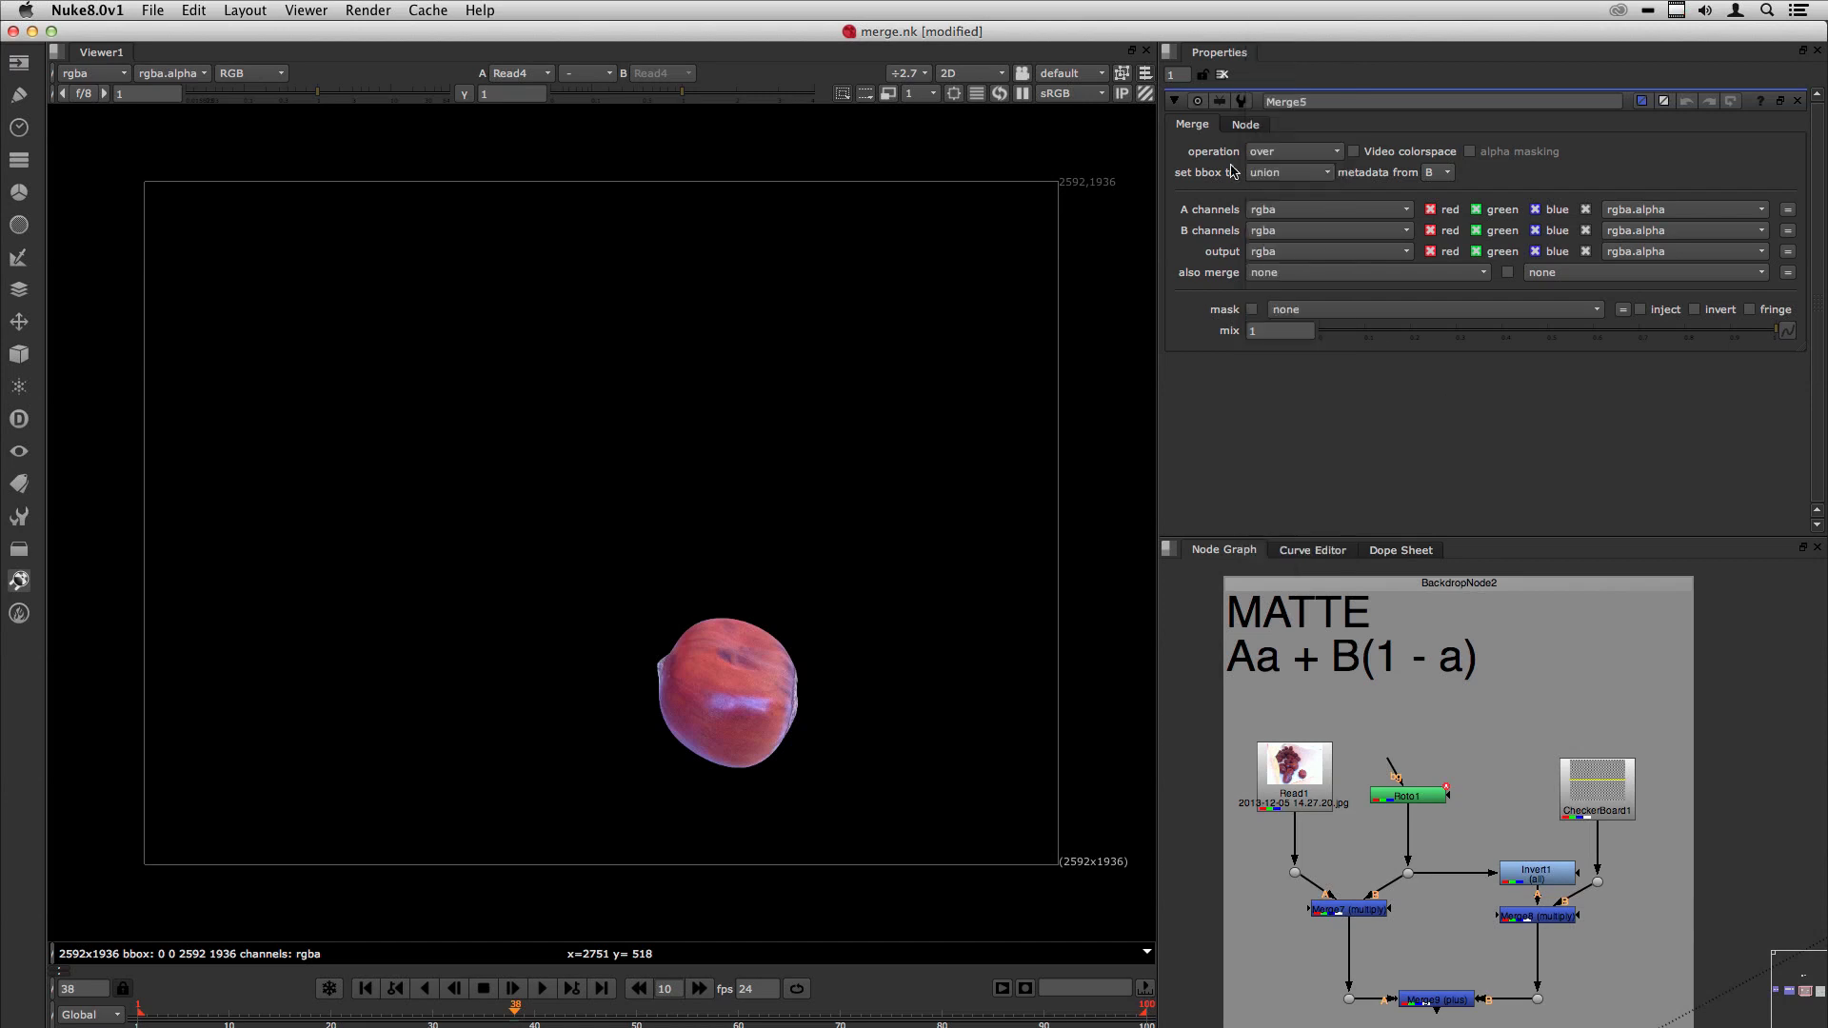
{"action": "left_click", "coordinate": [1277, 156]}
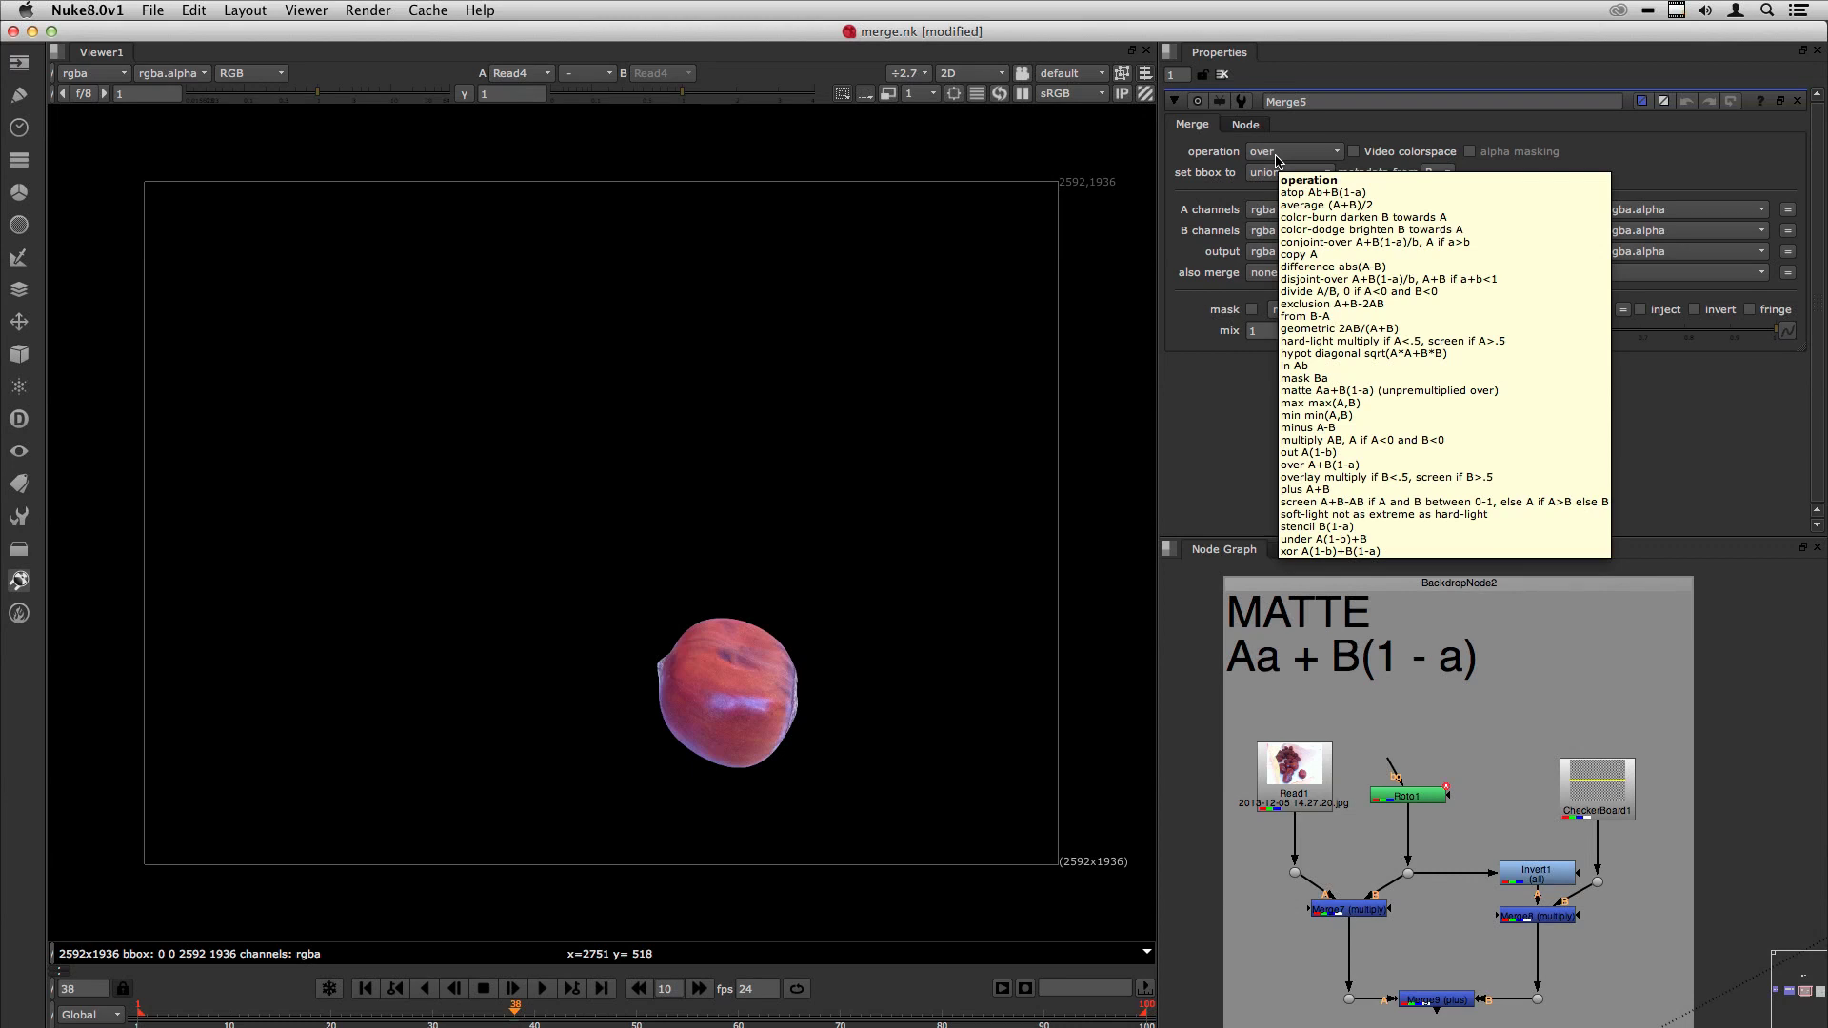
{"action": "left_click", "coordinate": [1671, 589]}
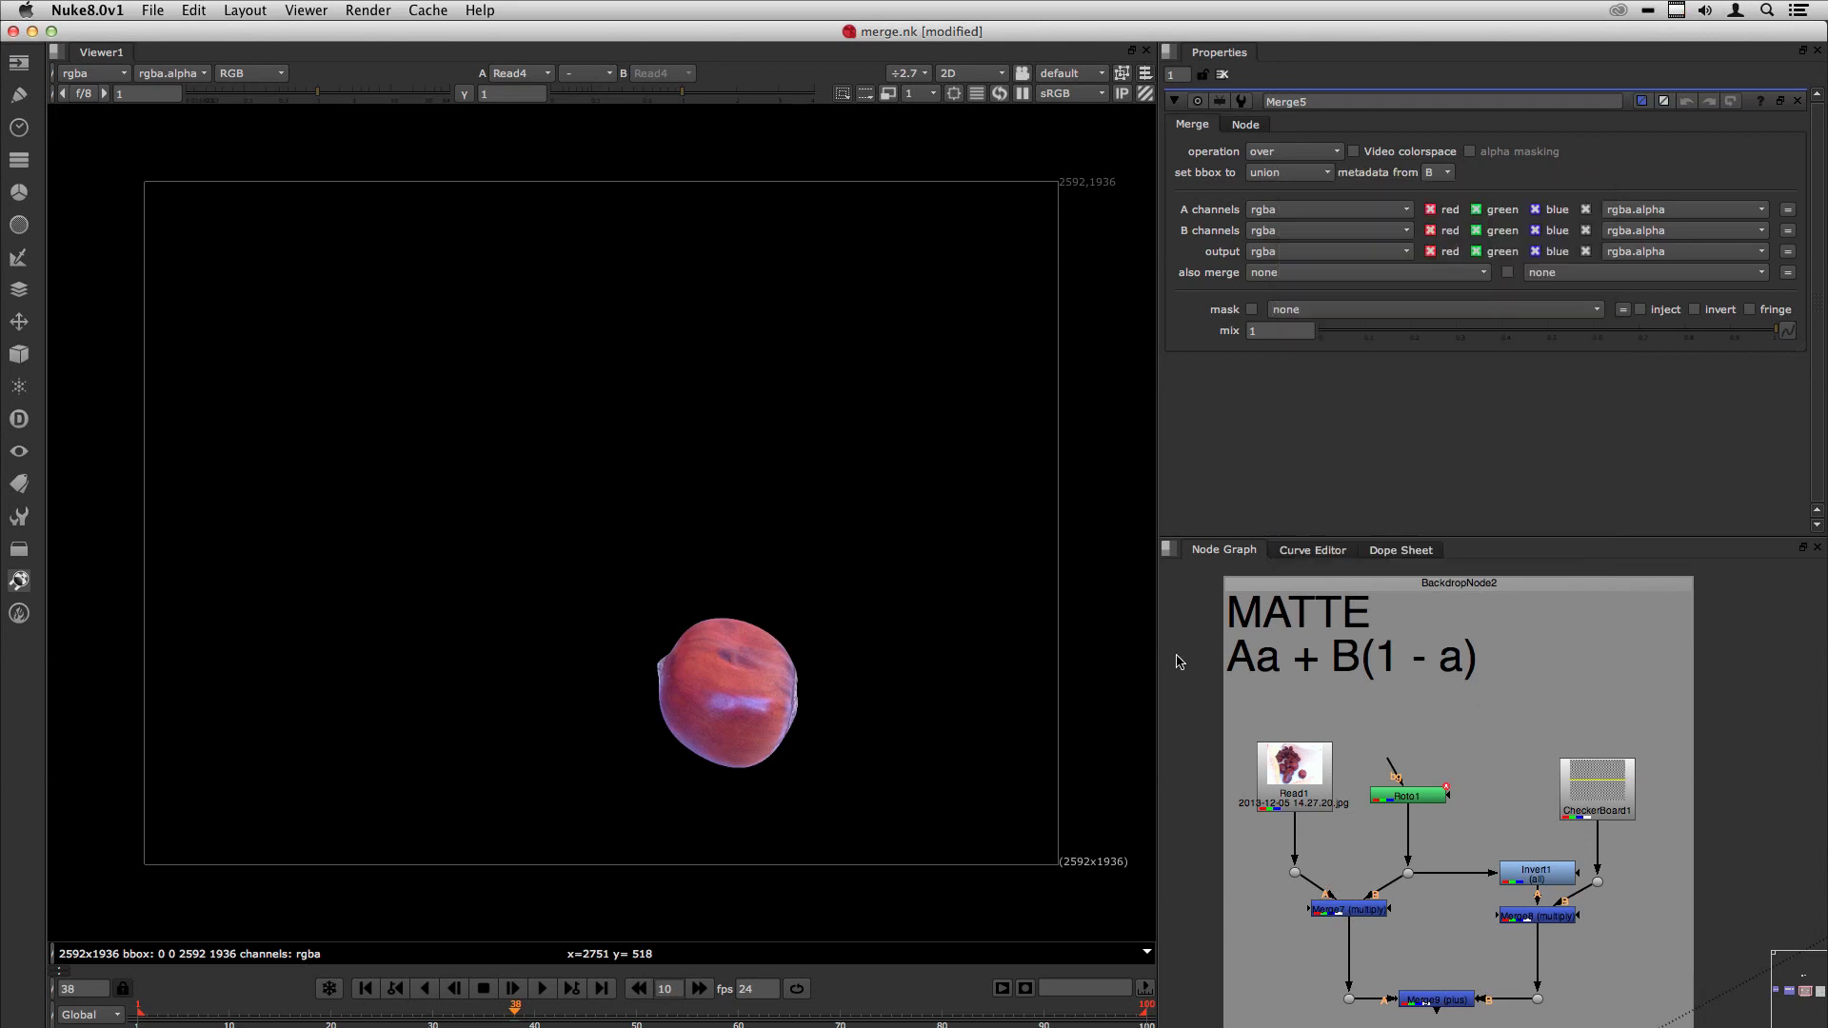
Step: View Read1 from the MATTE setup in the viewer and check its alpha channel against its colour image
{"action": "left_click", "coordinate": [1290, 786]}
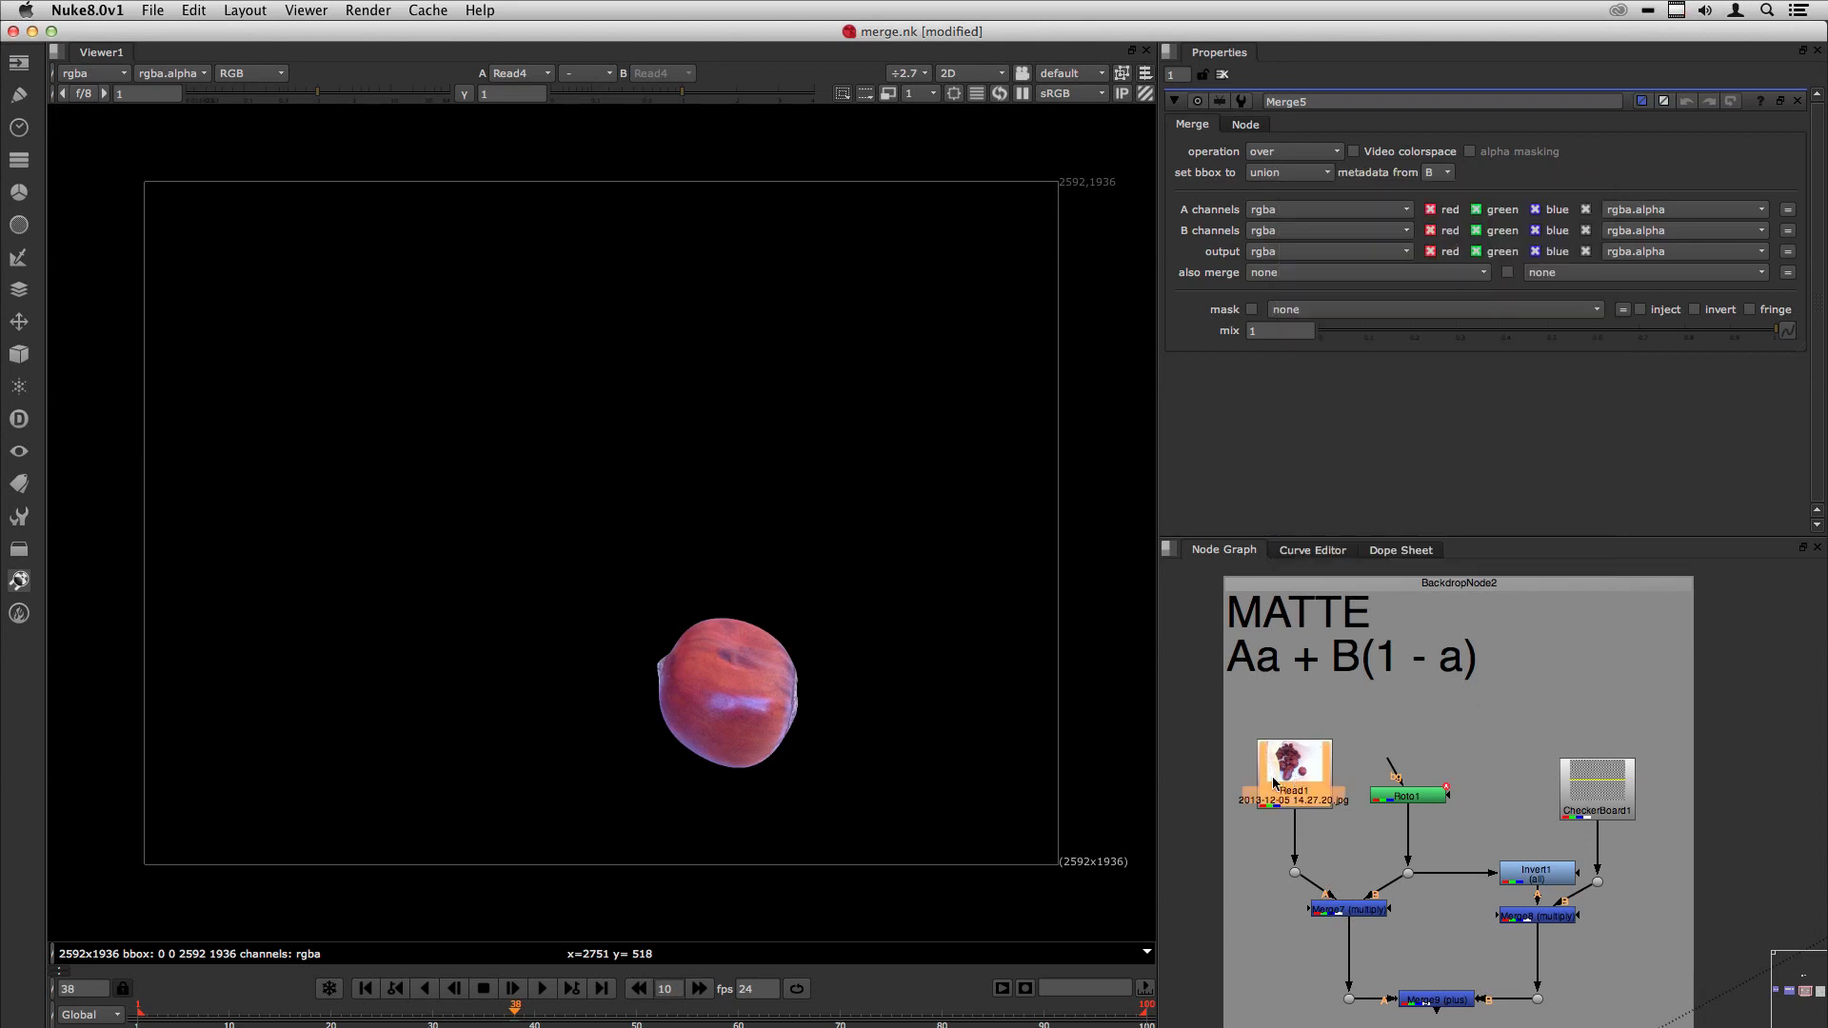
{"action": "key", "text": "1"}
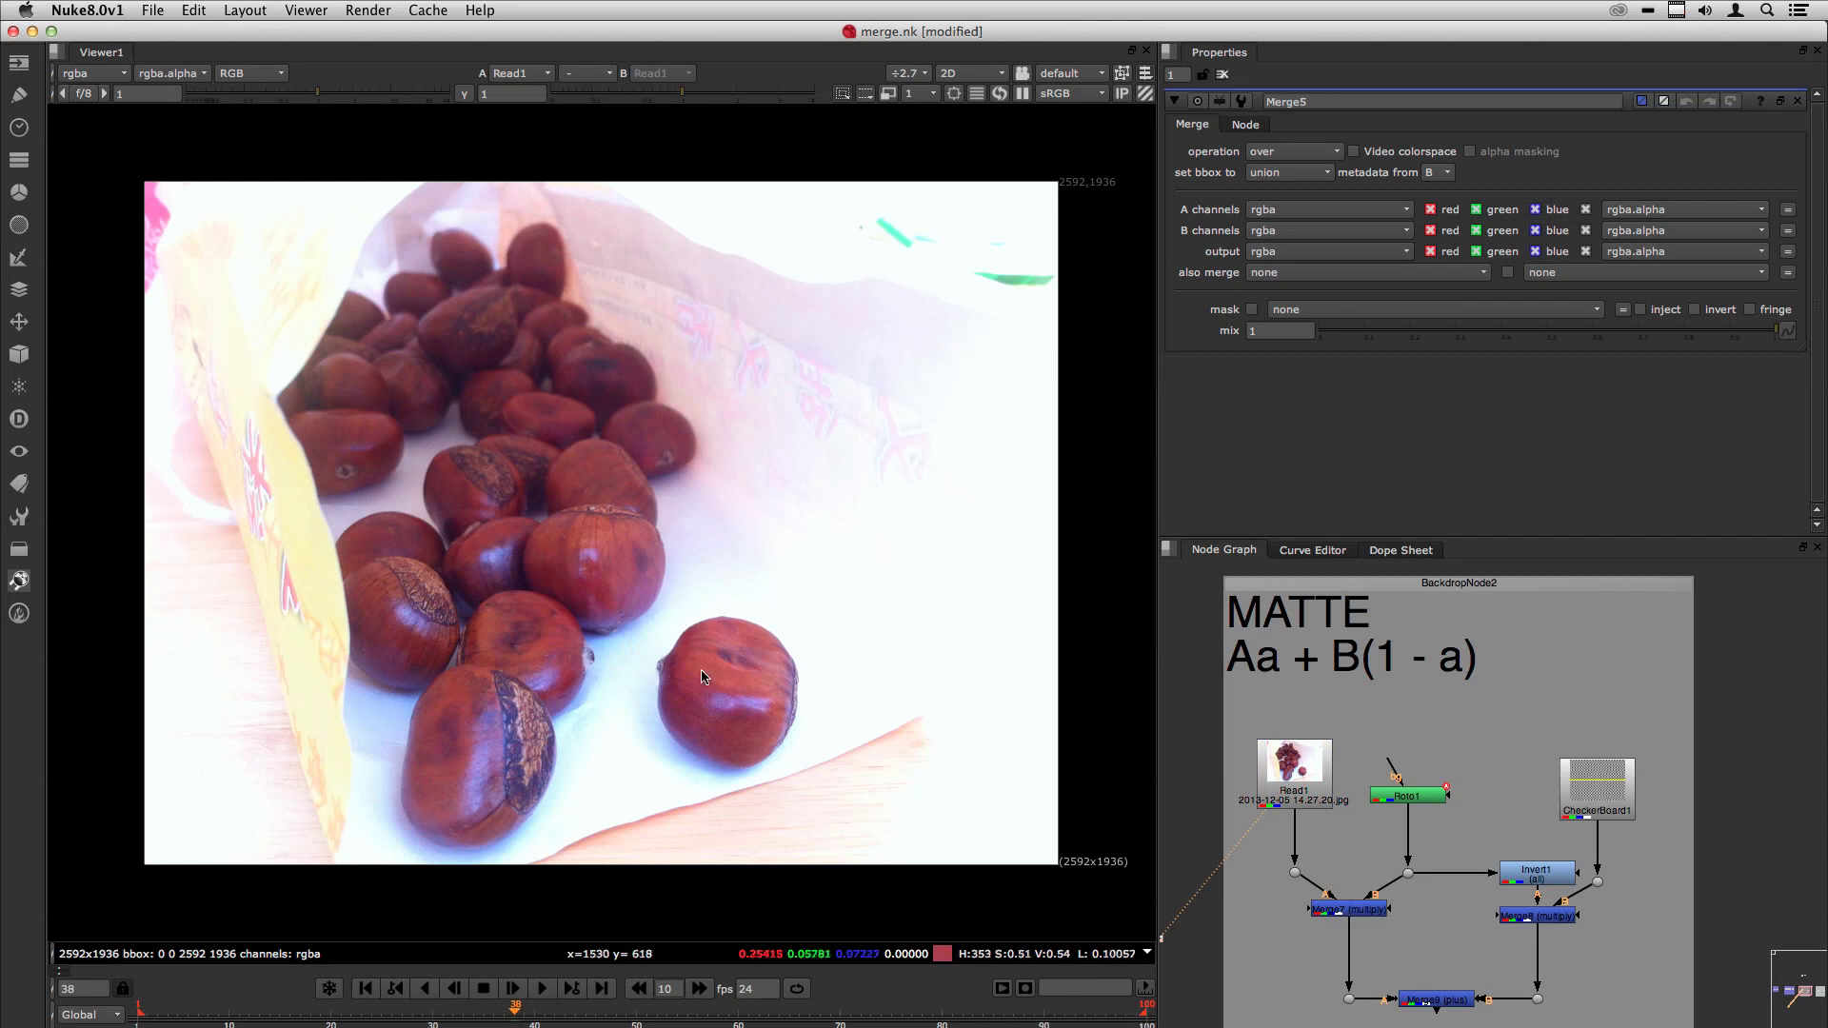
{"action": "key", "text": "a"}
{"action": "key", "text": "a"}
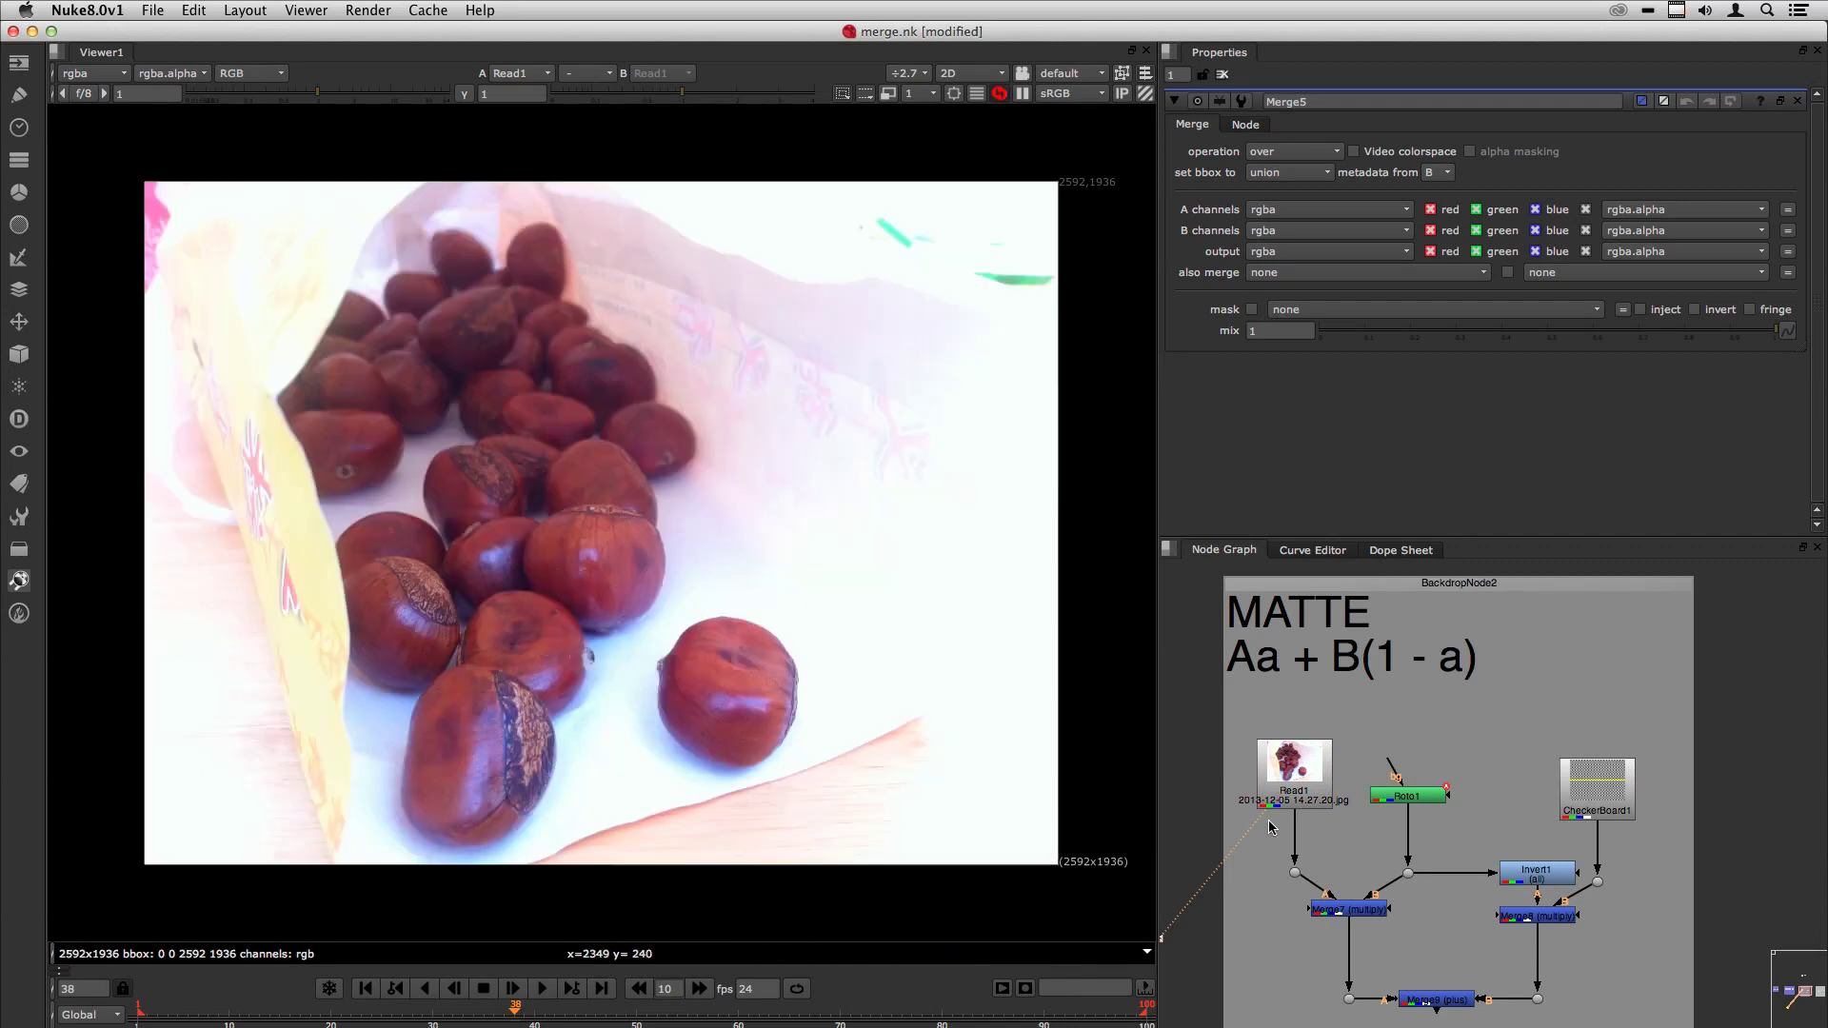
Step: View the Roto1 shape in the viewer, followed by the output of Merge7 (multiply), which combines it with Read1
{"action": "left_click", "coordinate": [1406, 798]}
{"action": "key", "text": "1"}
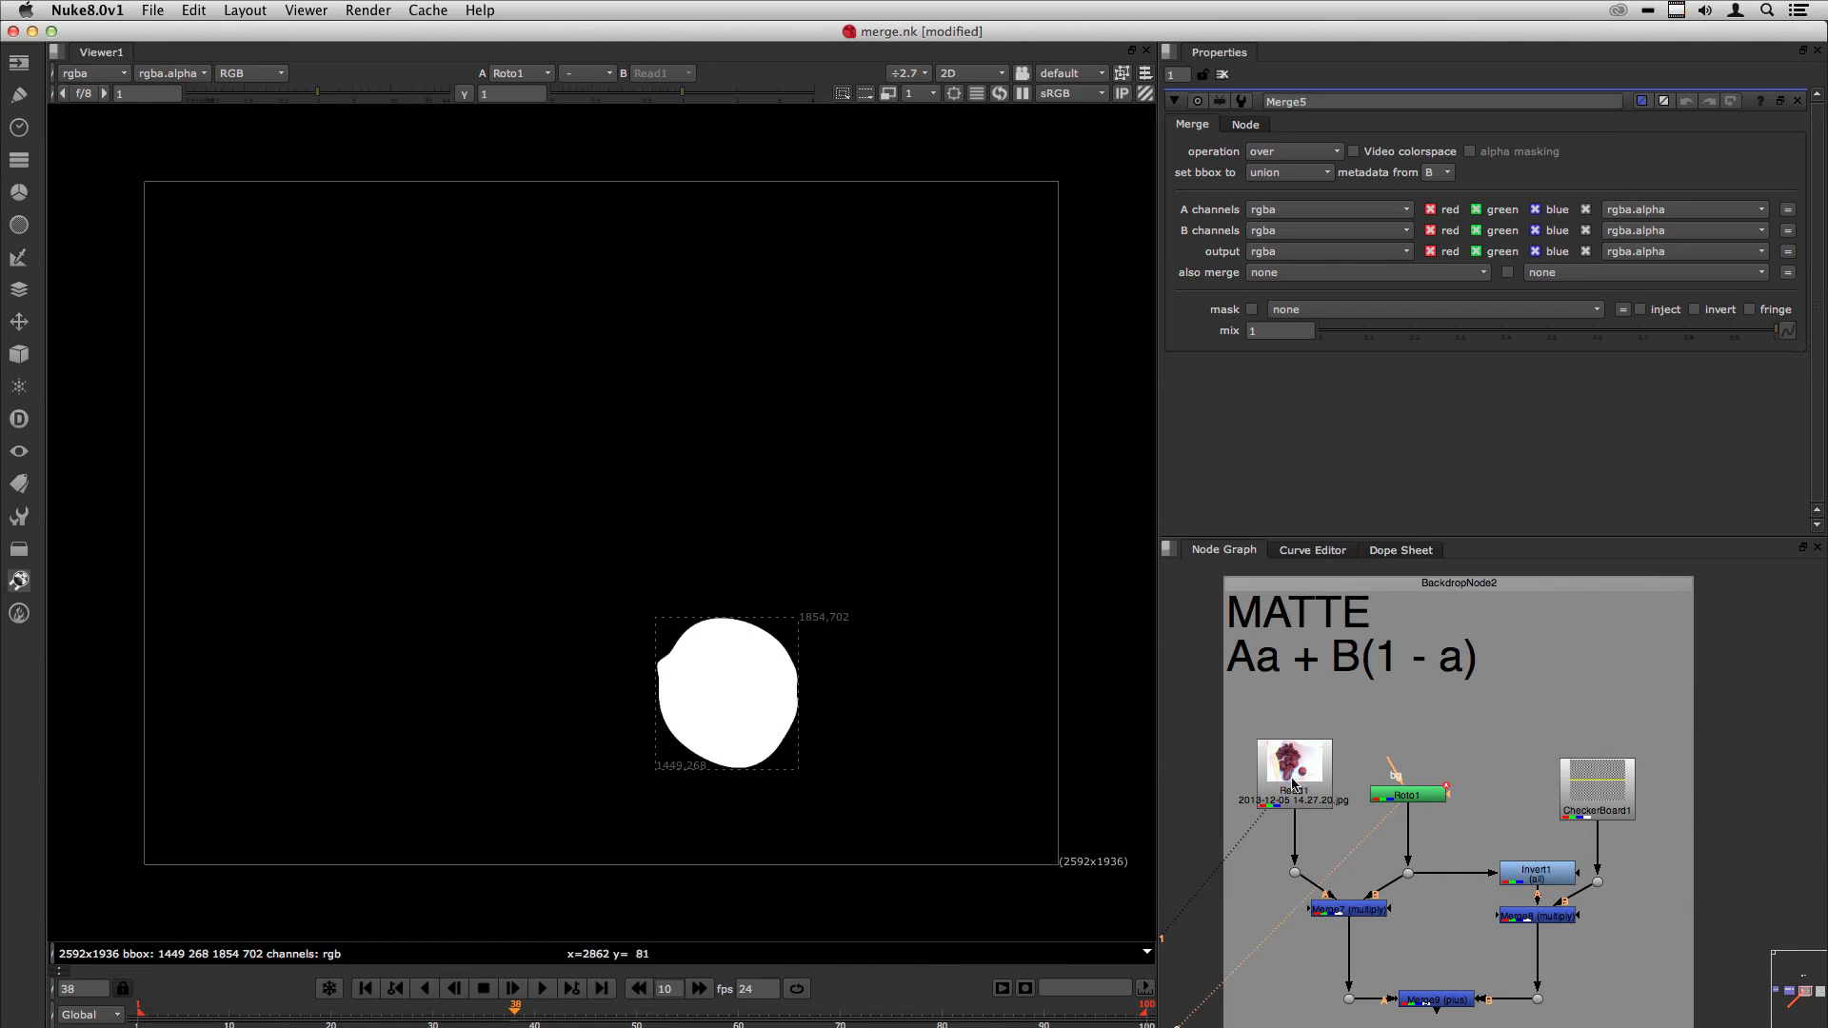
{"action": "left_click", "coordinate": [1350, 913]}
{"action": "key", "text": "1"}
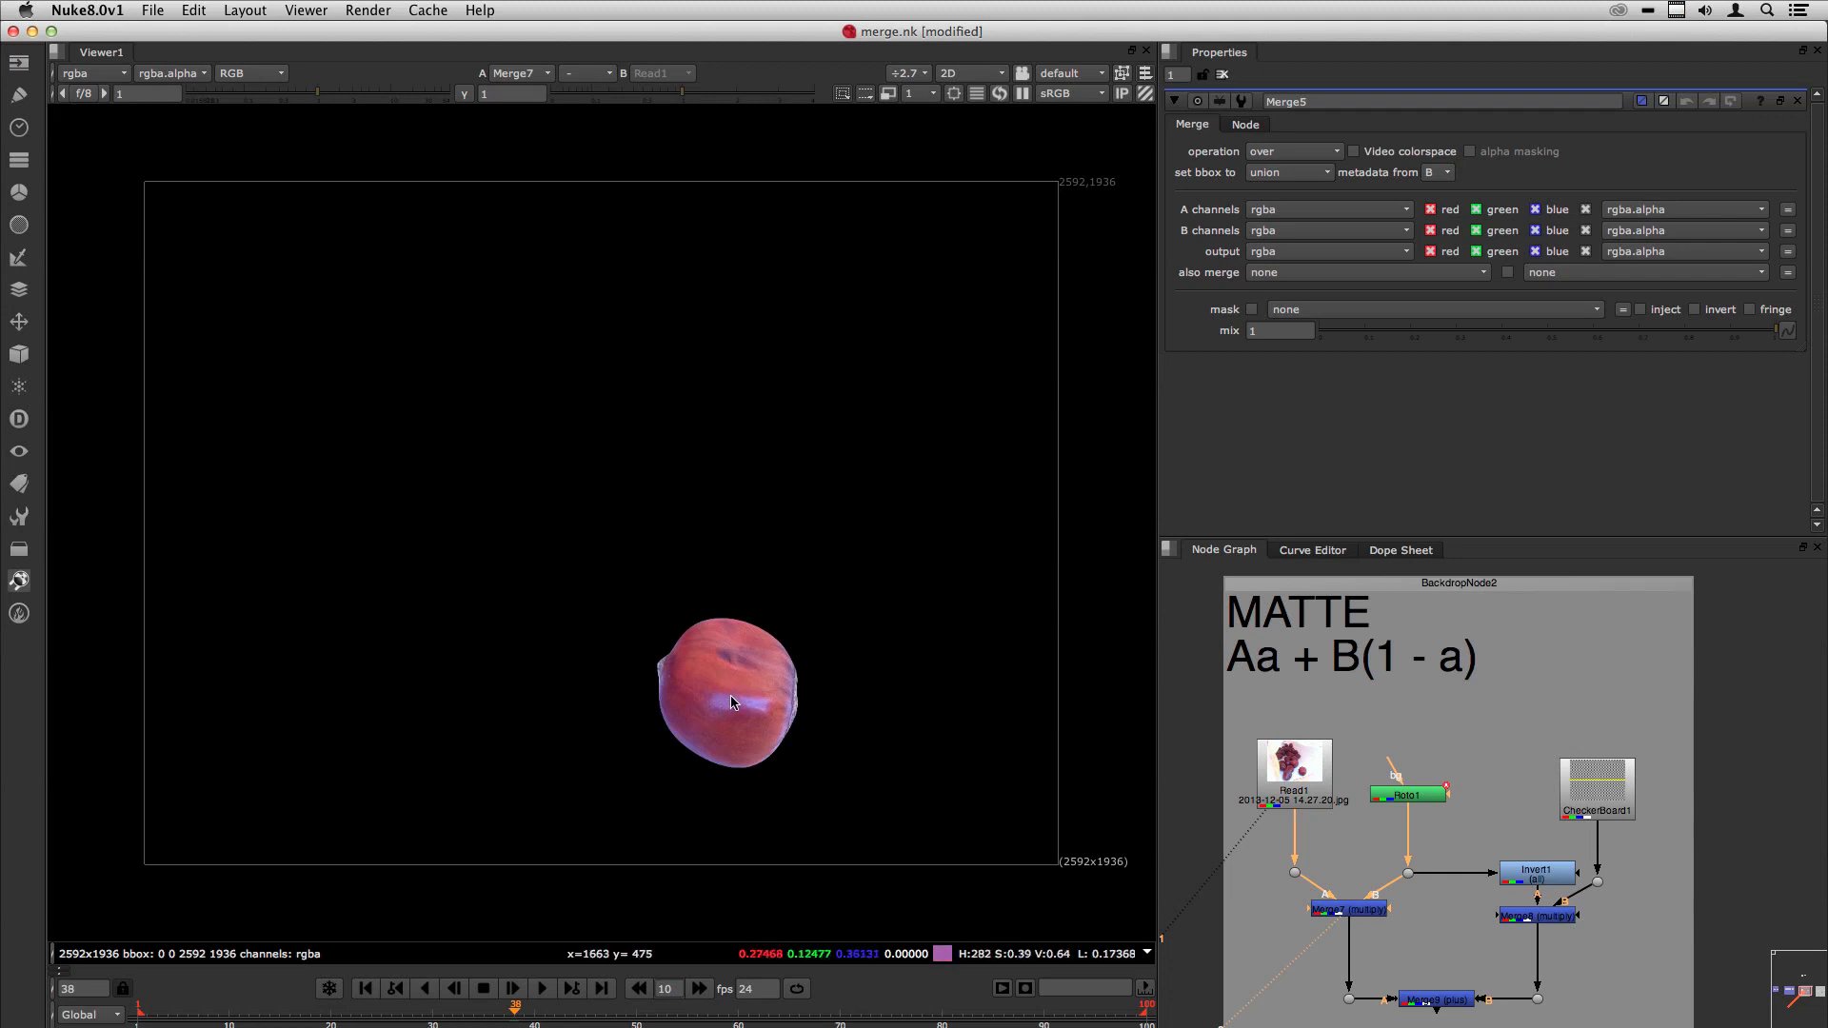
Step: Inspect the red channel of Roto1 in the viewer and return to the output of Merge7 (multiply)
{"action": "left_click", "coordinate": [1407, 796]}
{"action": "key", "text": "1"}
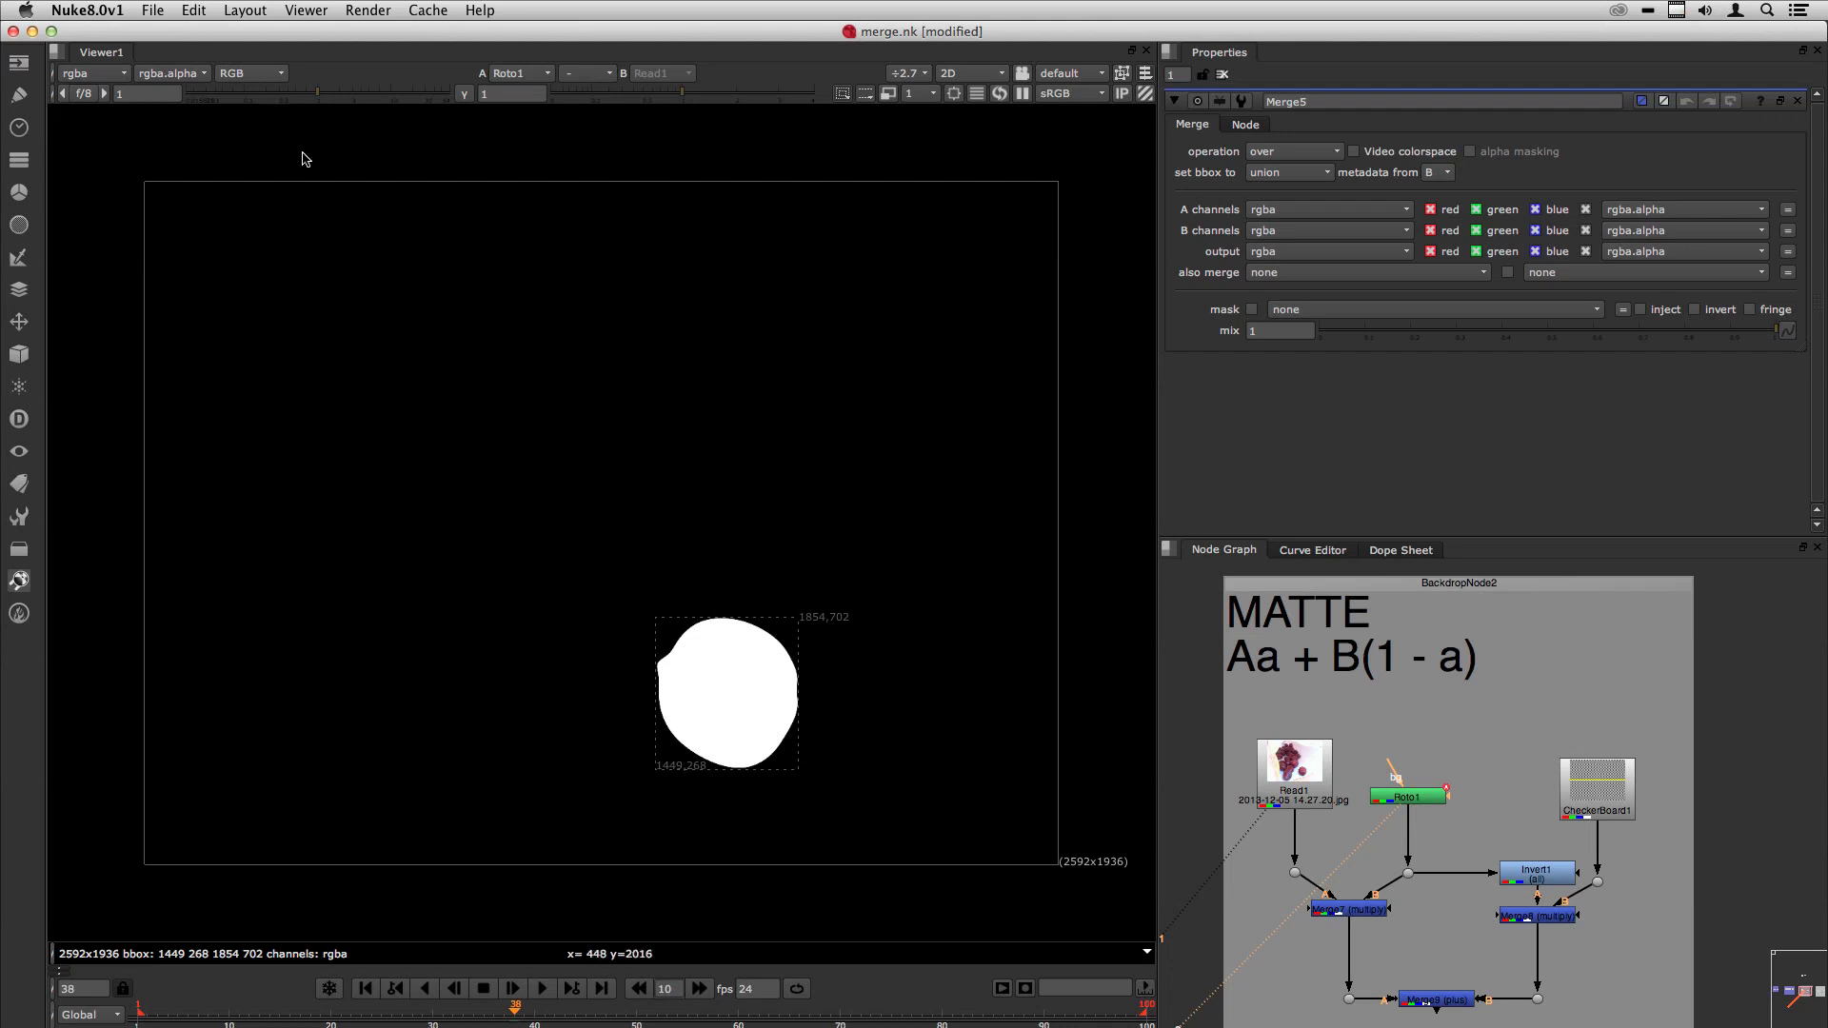
{"action": "key", "text": "r"}
{"action": "key", "text": "r"}
{"action": "left_click", "coordinate": [1364, 909]}
{"action": "key", "text": "1"}
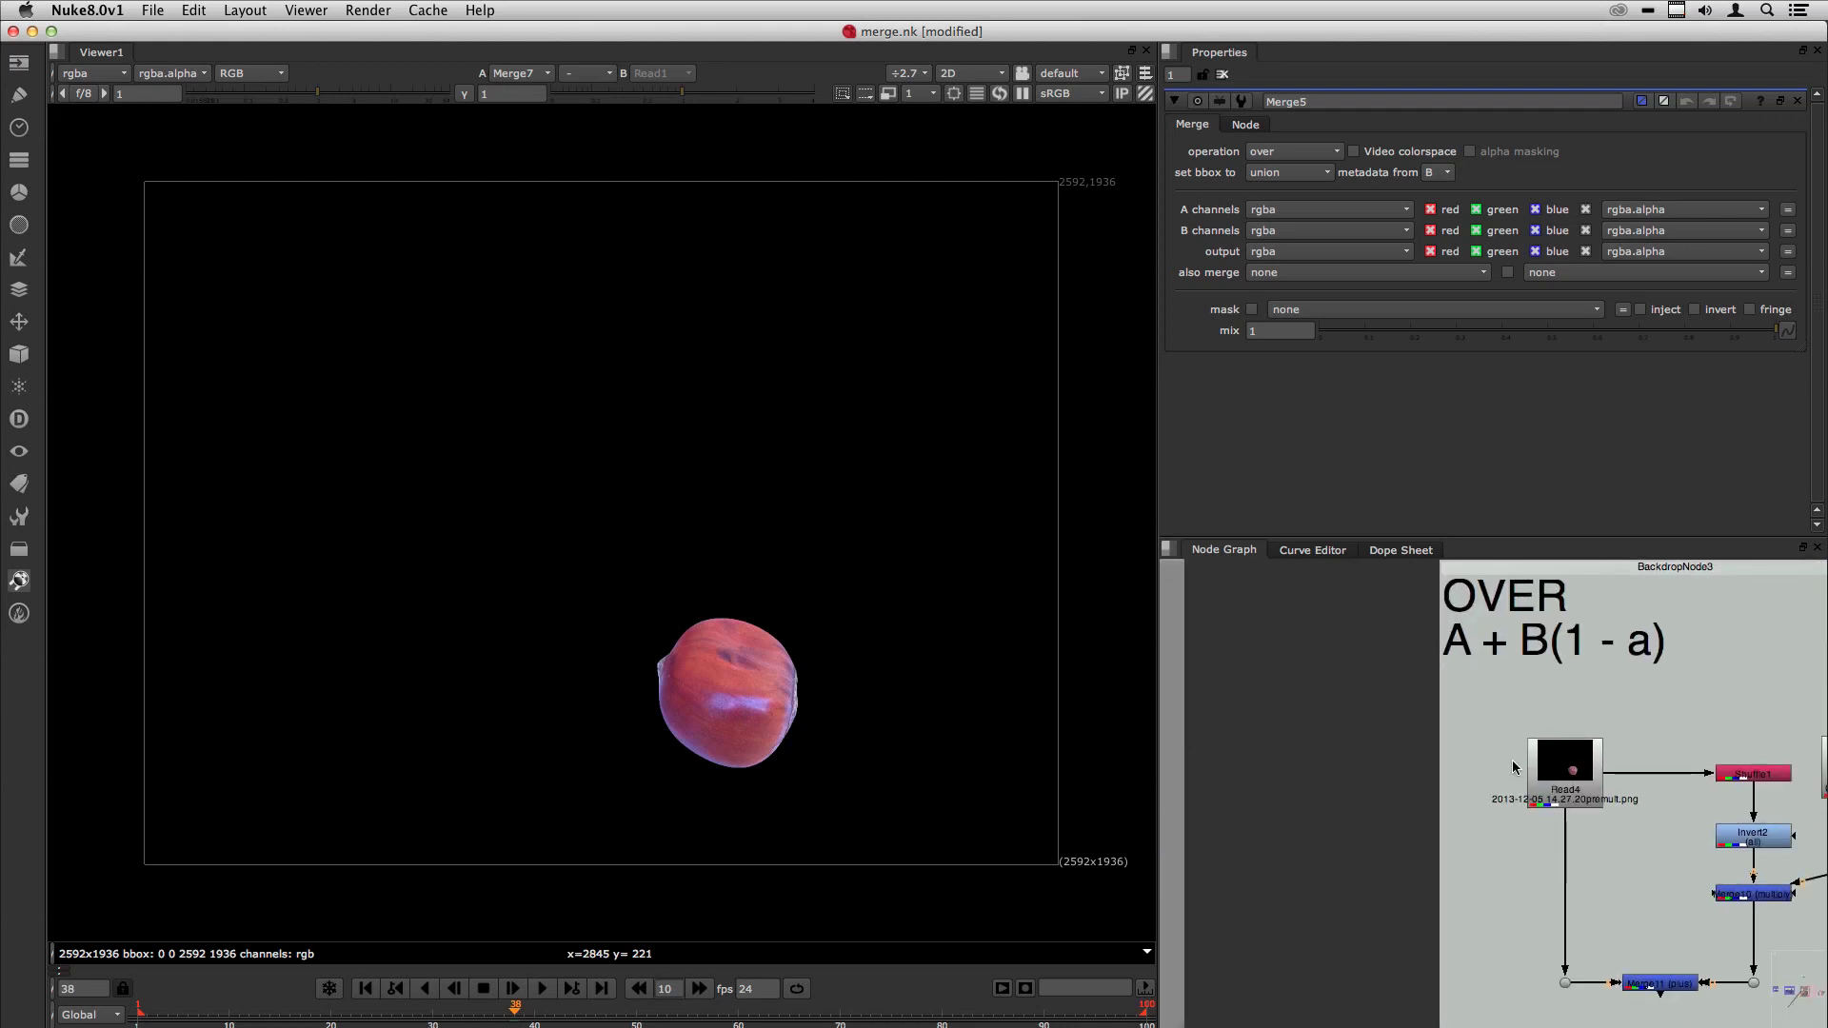
Step: Compare Read4 from the OVER setup with the MATTE setup's Merge7 (multiply) output in the viewer
{"action": "left_click", "coordinate": [1580, 776]}
{"action": "key", "text": "1"}
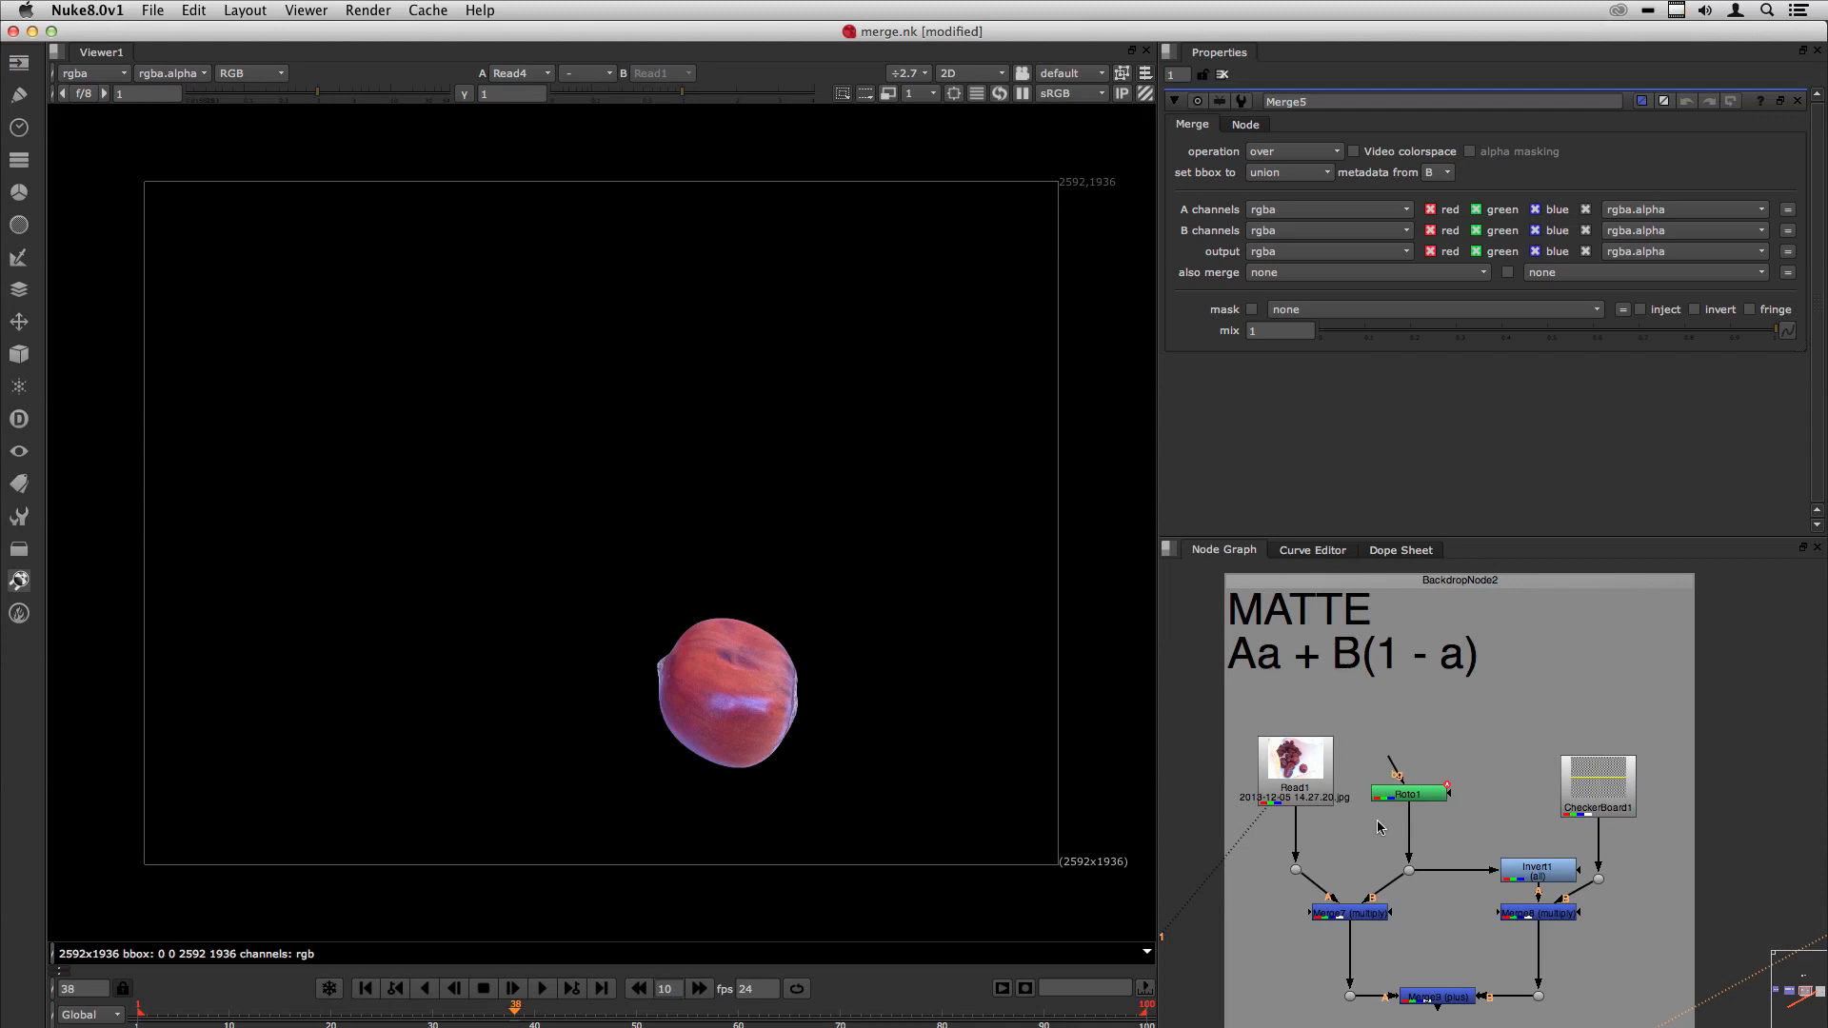
{"action": "scroll", "coordinate": [1378, 827], "scroll_direction": "down", "scroll_amount": 2}
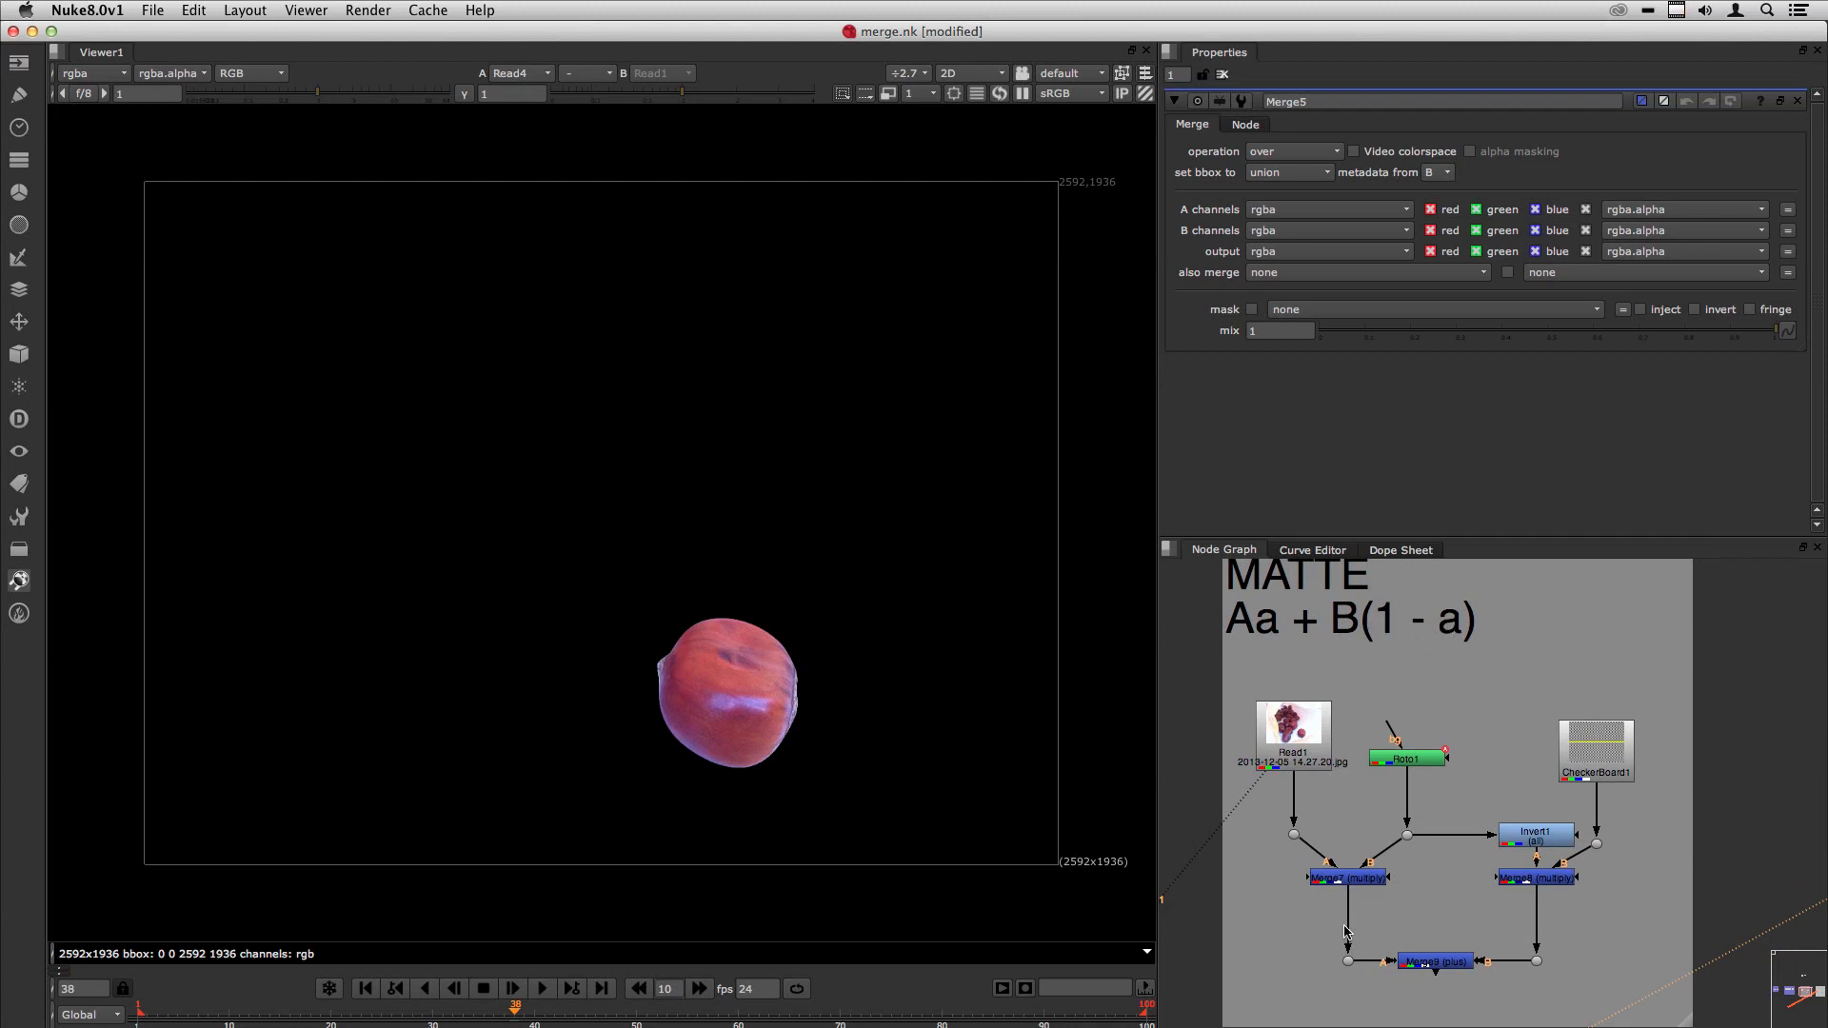
{"action": "left_click", "coordinate": [1358, 881]}
{"action": "key", "text": "1"}
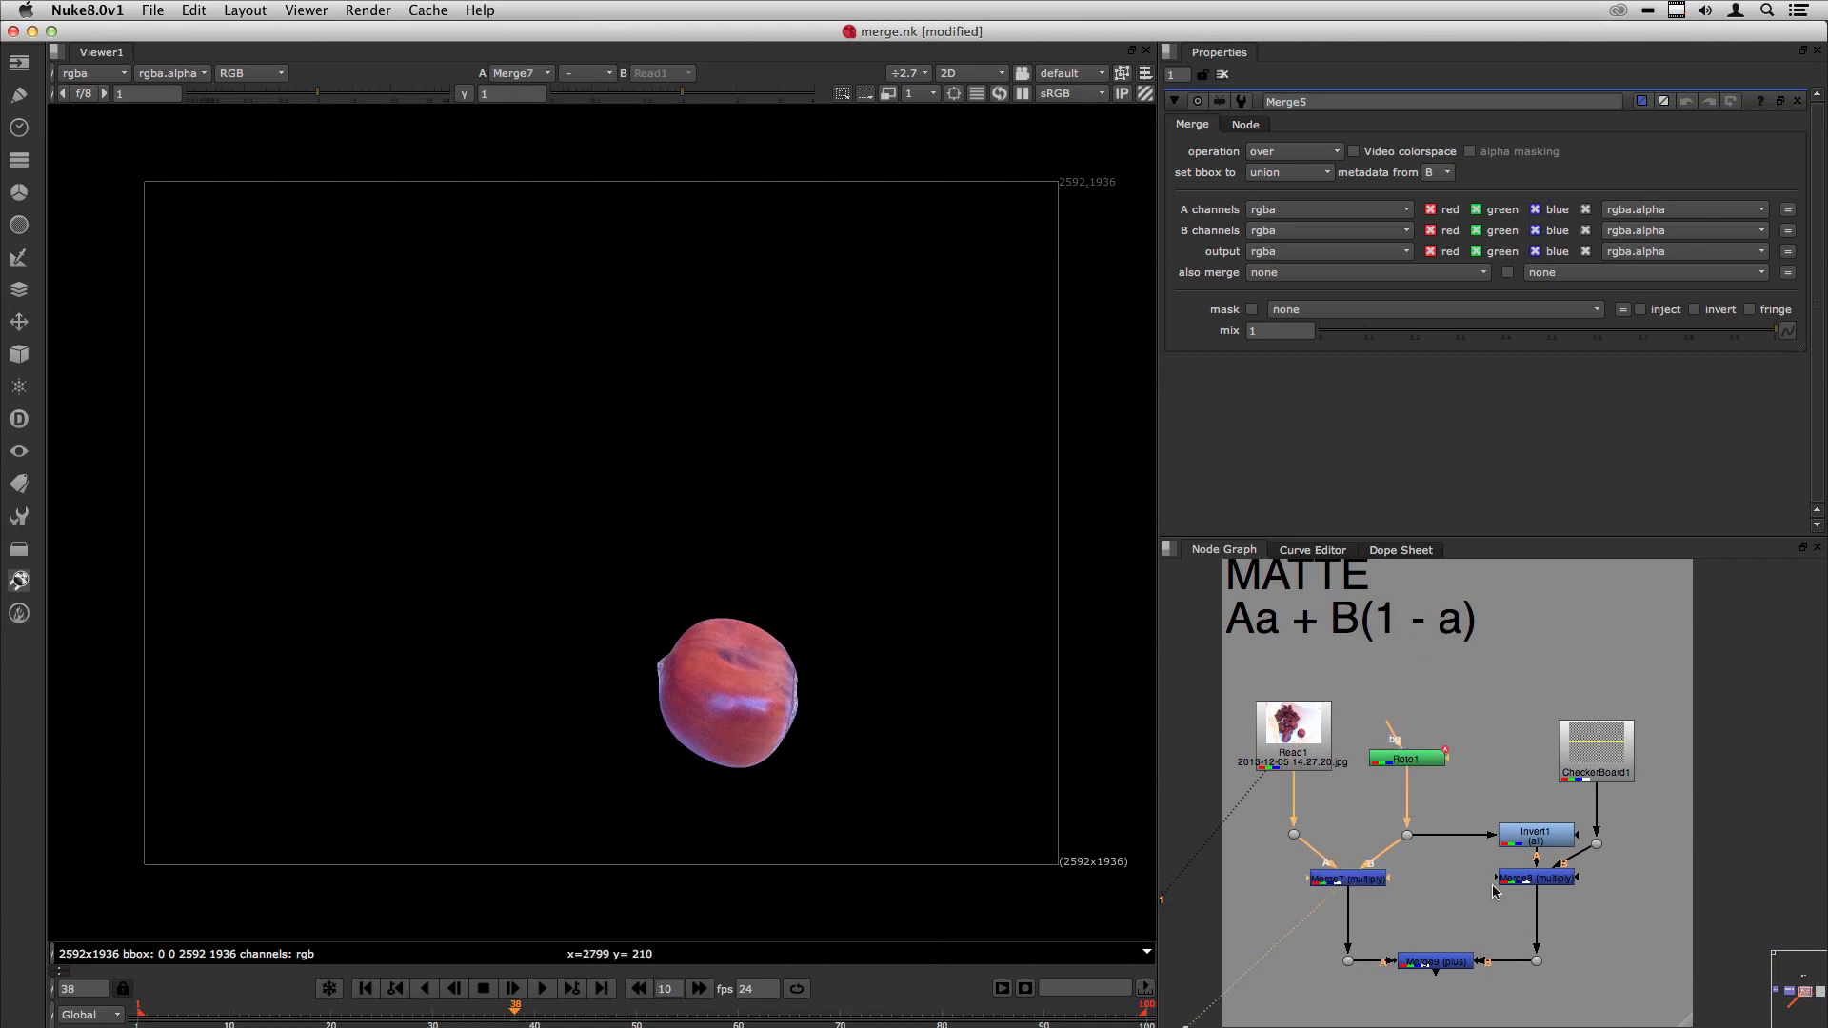
Step: View the output of the MATTE setup's Merge8 (multiply), followed by the combined result of Merge9 (plus)
{"action": "left_click", "coordinate": [1545, 885]}
{"action": "key", "text": "1"}
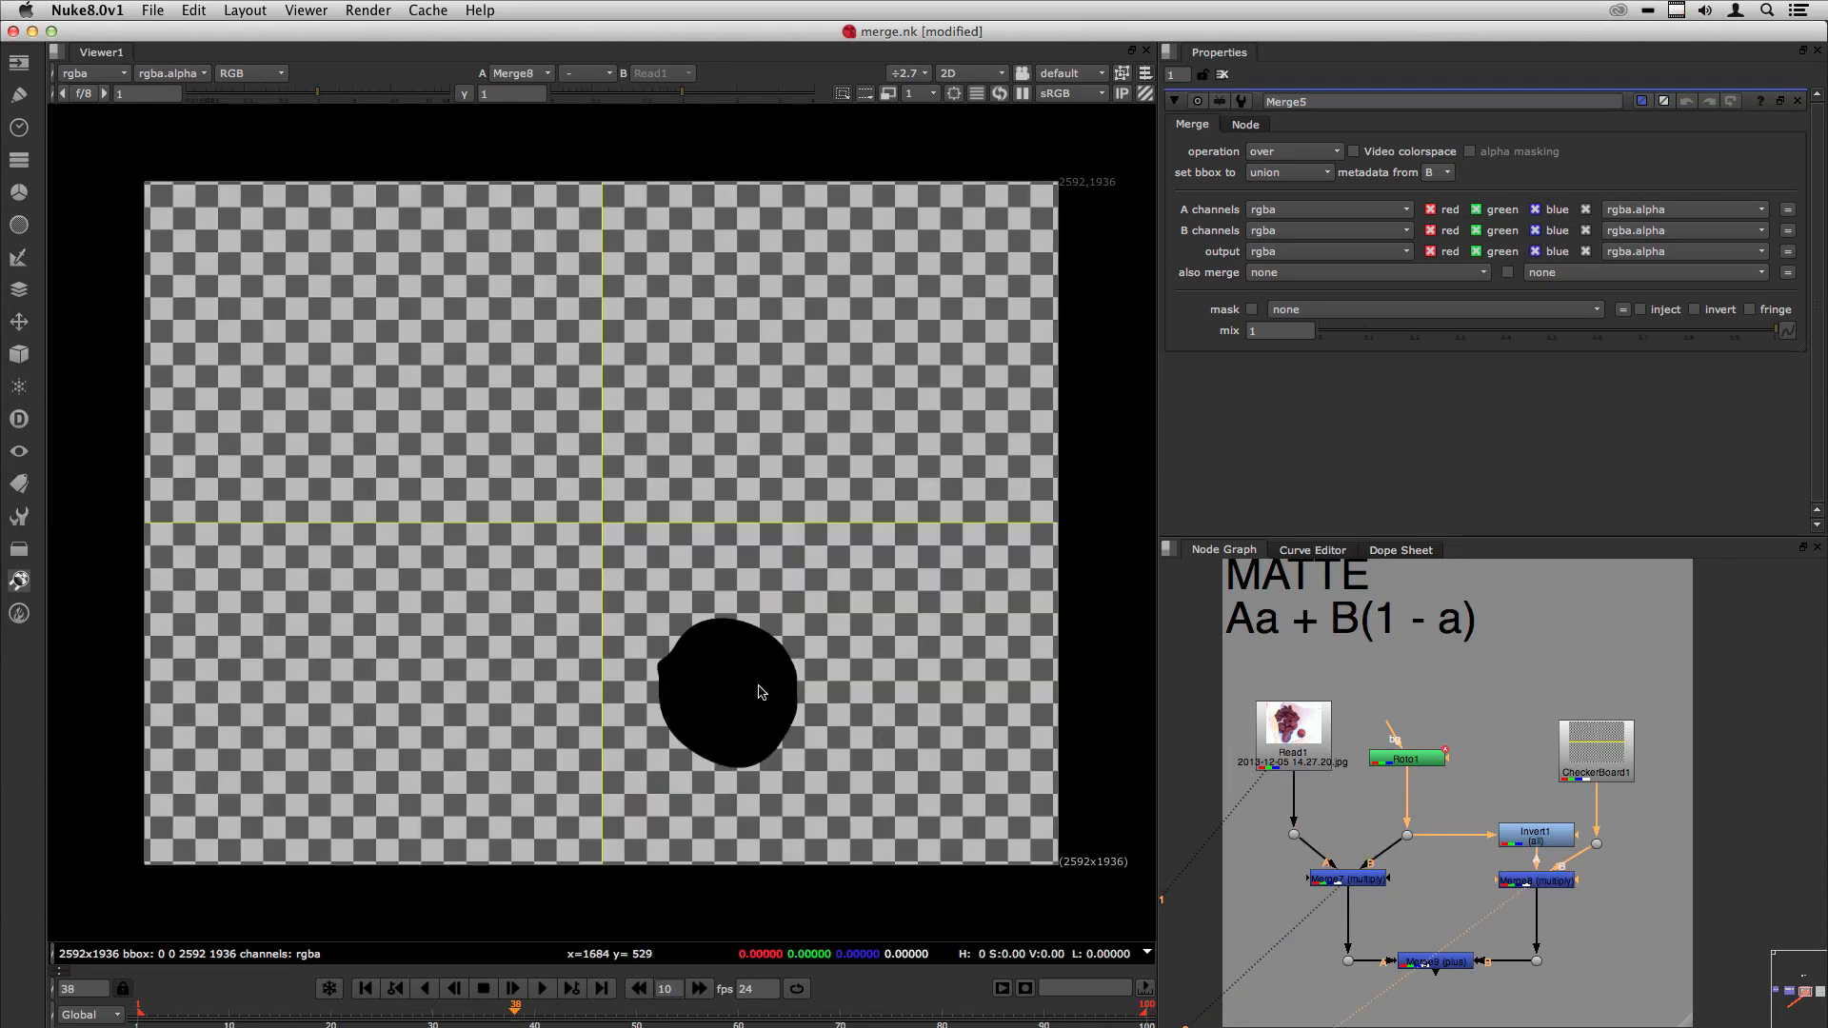
{"action": "left_click", "coordinate": [1439, 962]}
{"action": "key", "text": "1"}
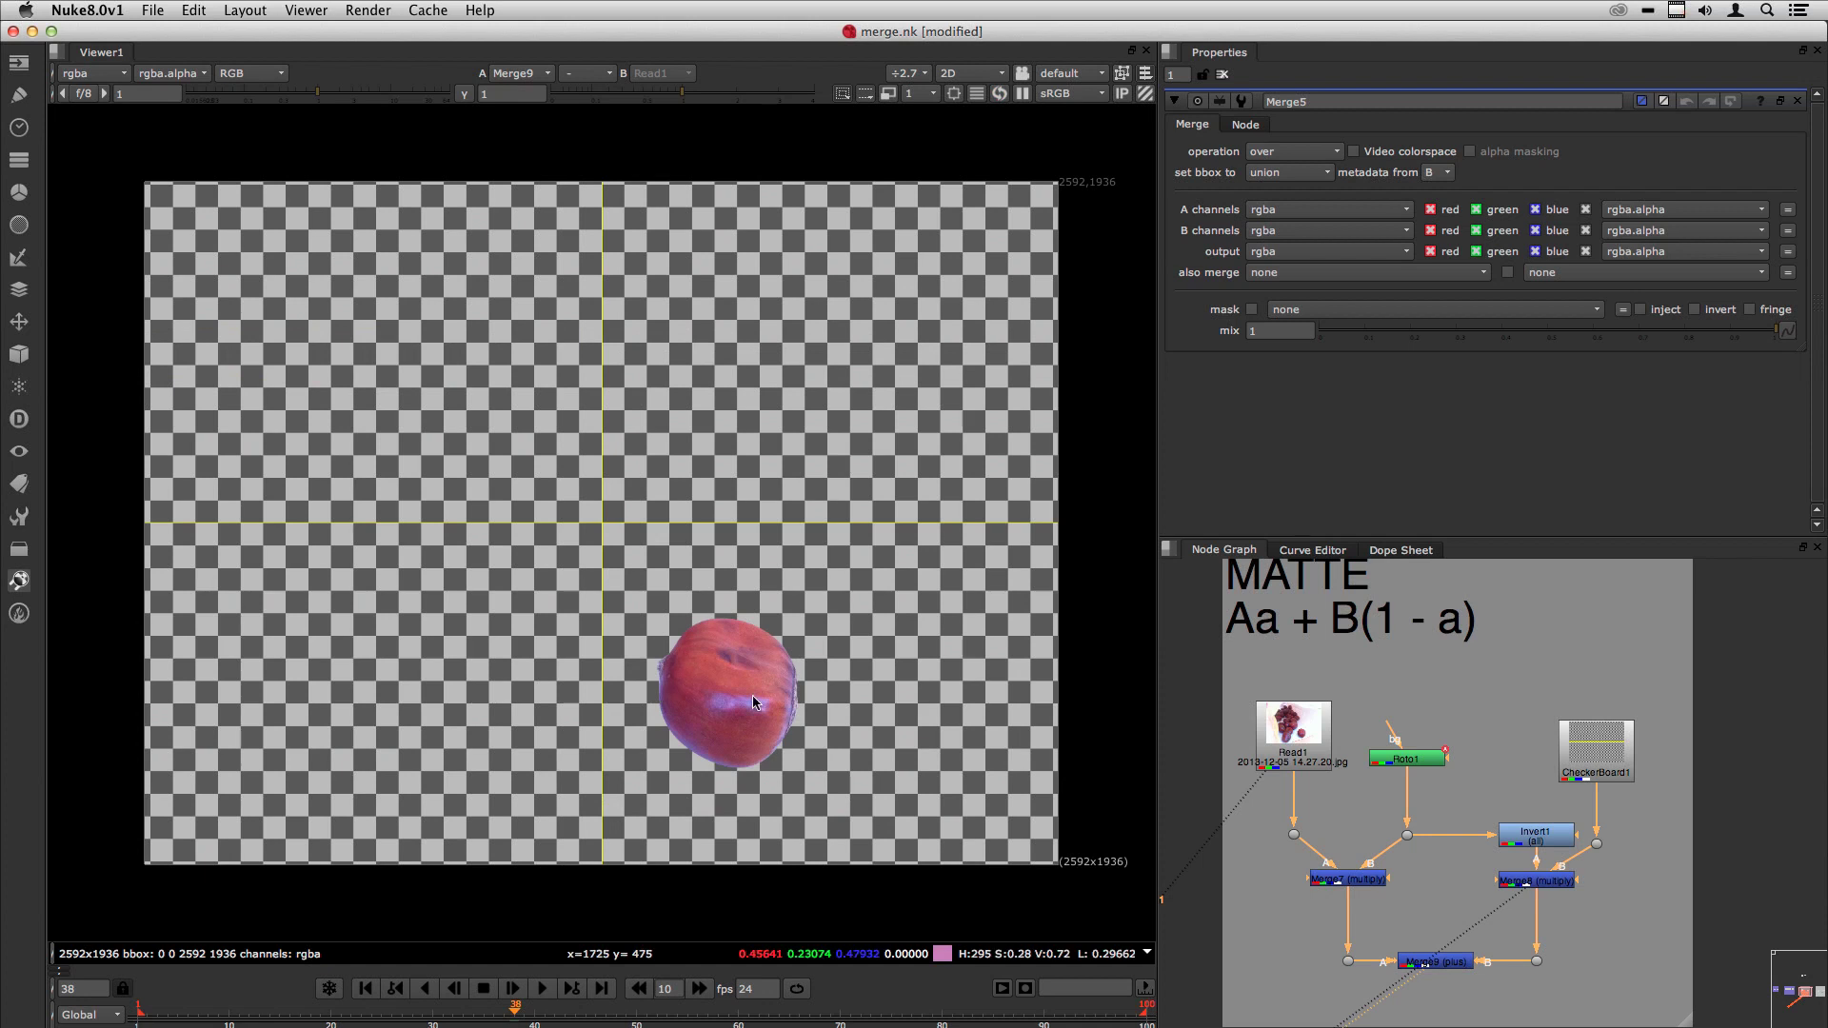
Step: Display the formula descriptions for Merge5's operation setting and review the maths of the available operations
{"action": "left_click", "coordinate": [1275, 152]}
{"action": "mouse_move", "coordinate": [1291, 157]}
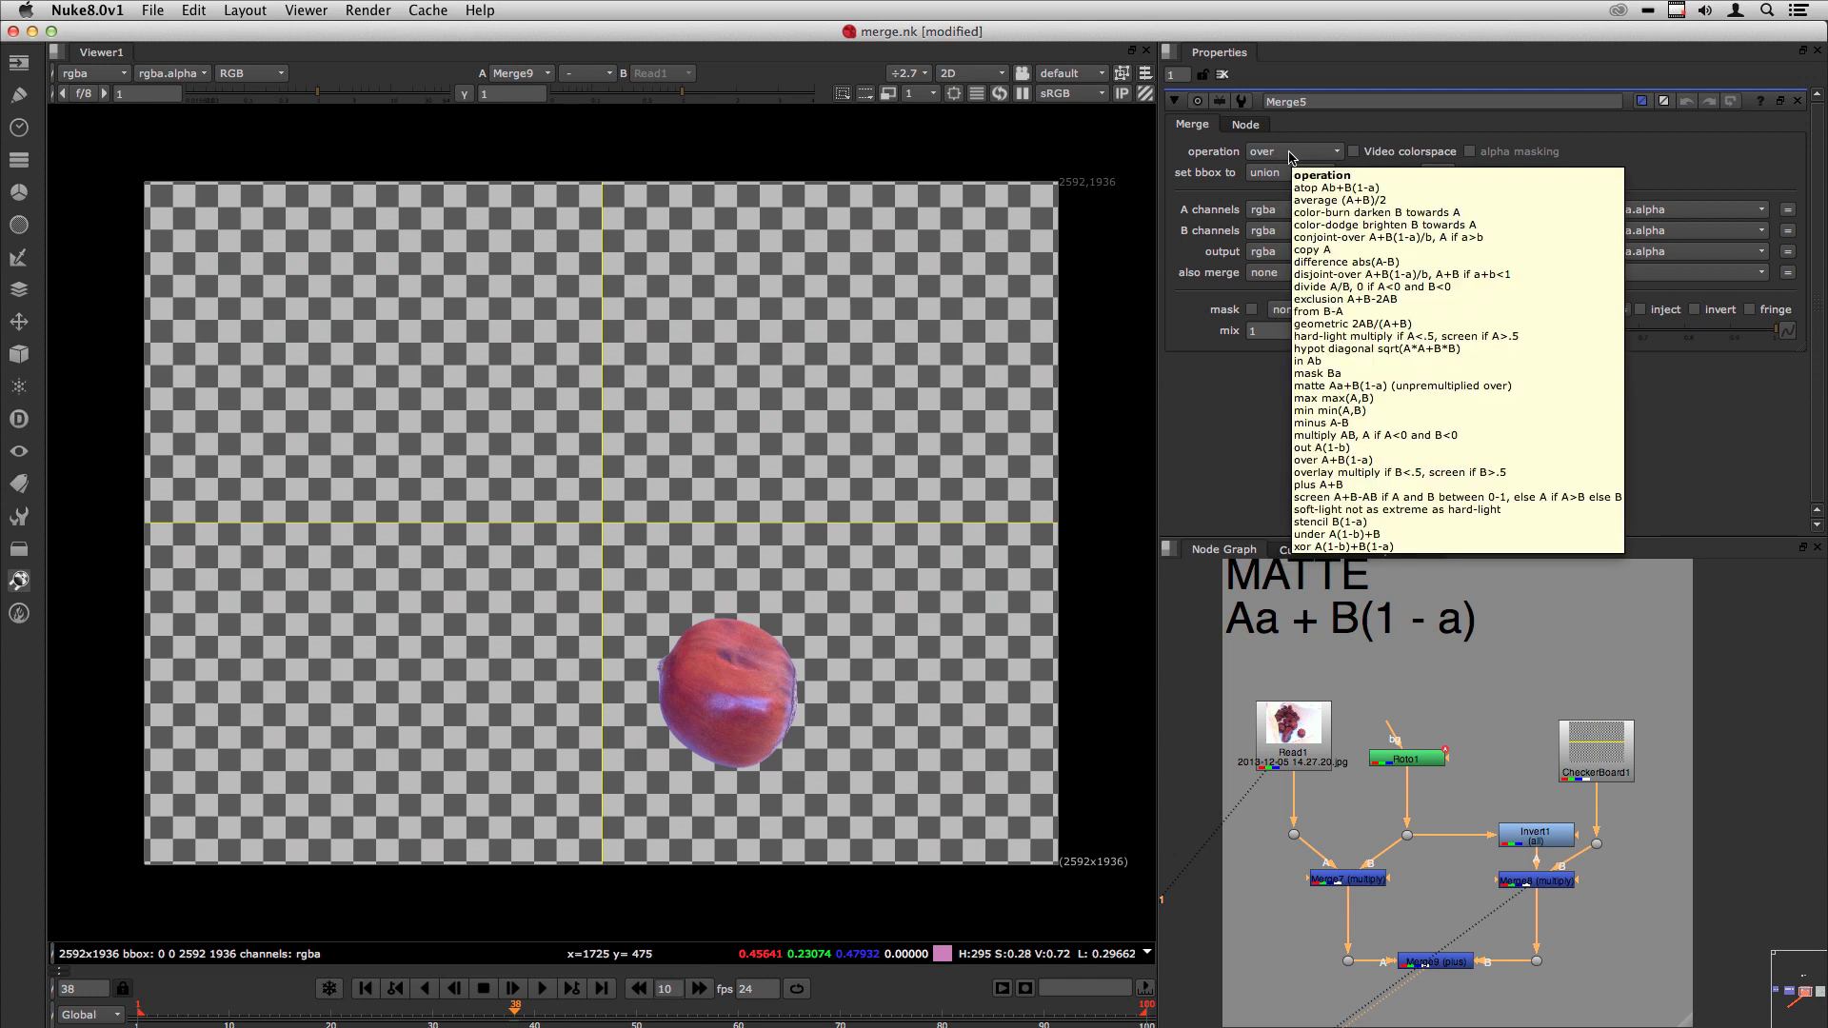